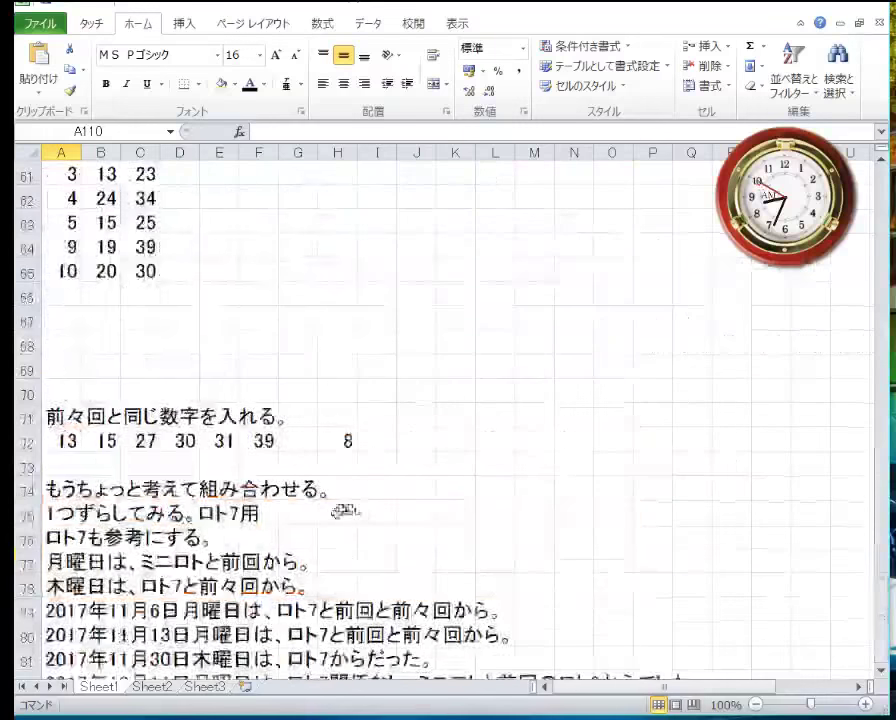
Examine the six past ロト6 draws, 1241 to 1246, in A1:M6 and the ロト6過去6回 frequency groups beneath them
scroll(318, 528, "up", 4)
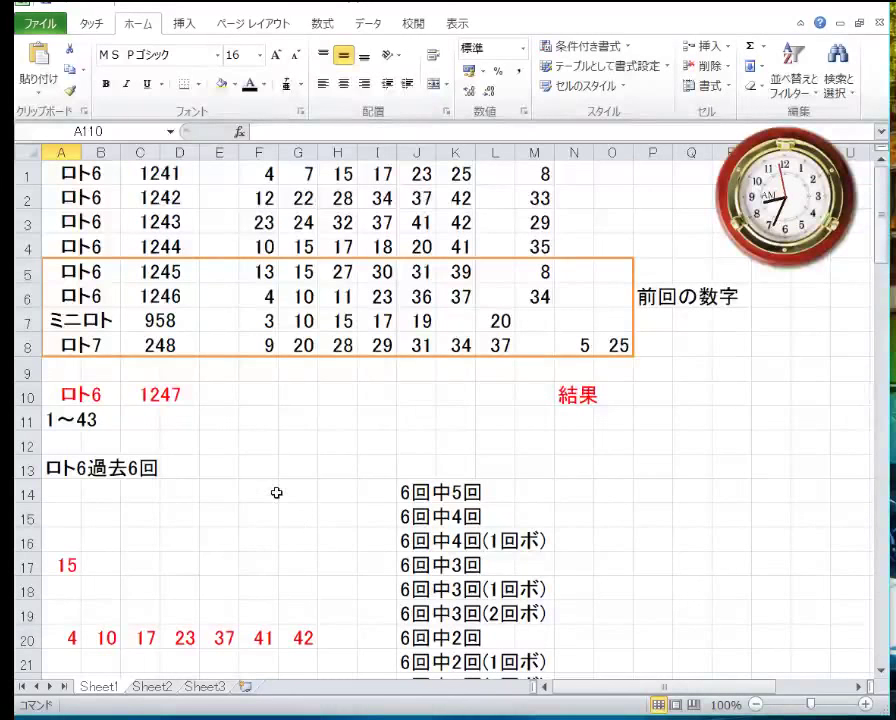
left_click(314, 449)
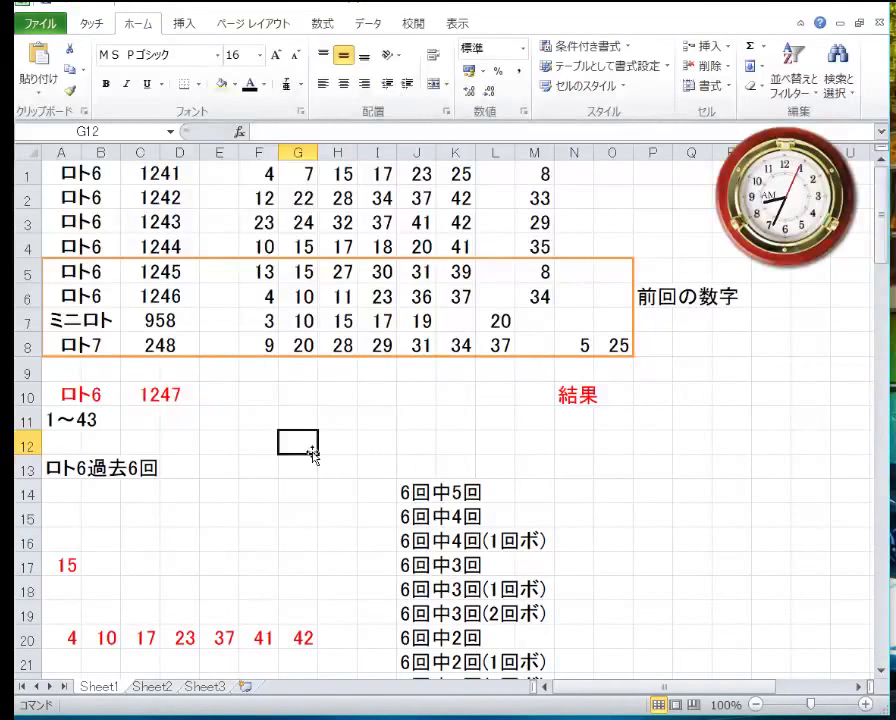
left_click(531, 380)
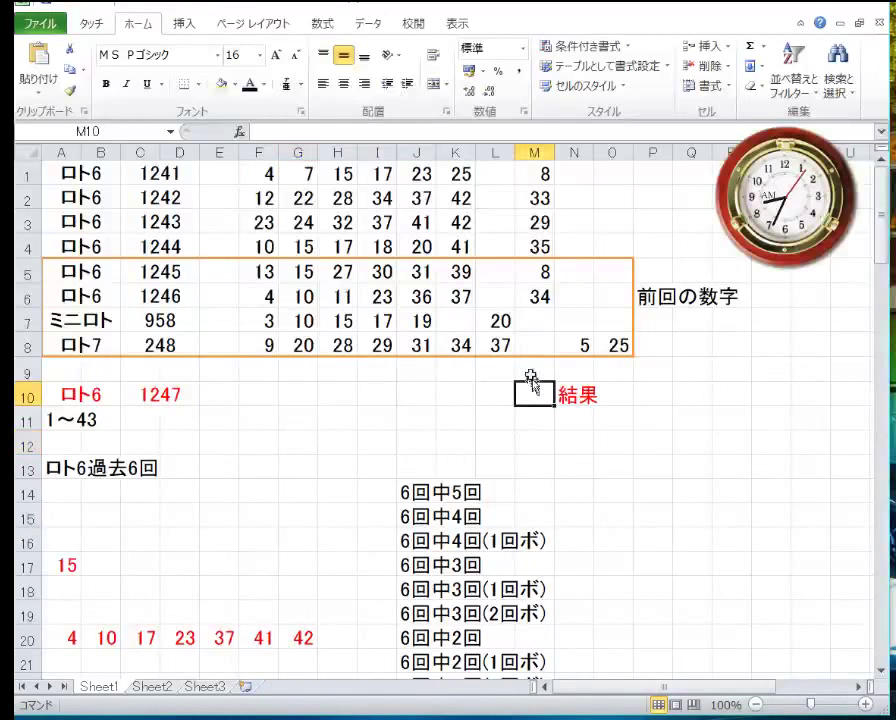
left_click(564, 343)
left_click(530, 296)
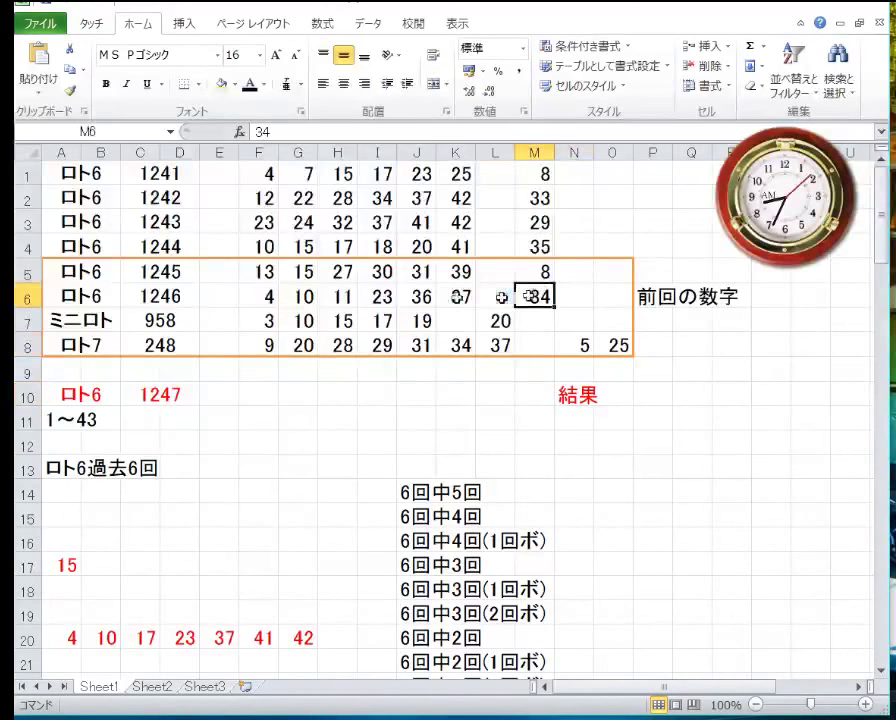
left_click_drag(527, 296, 56, 176)
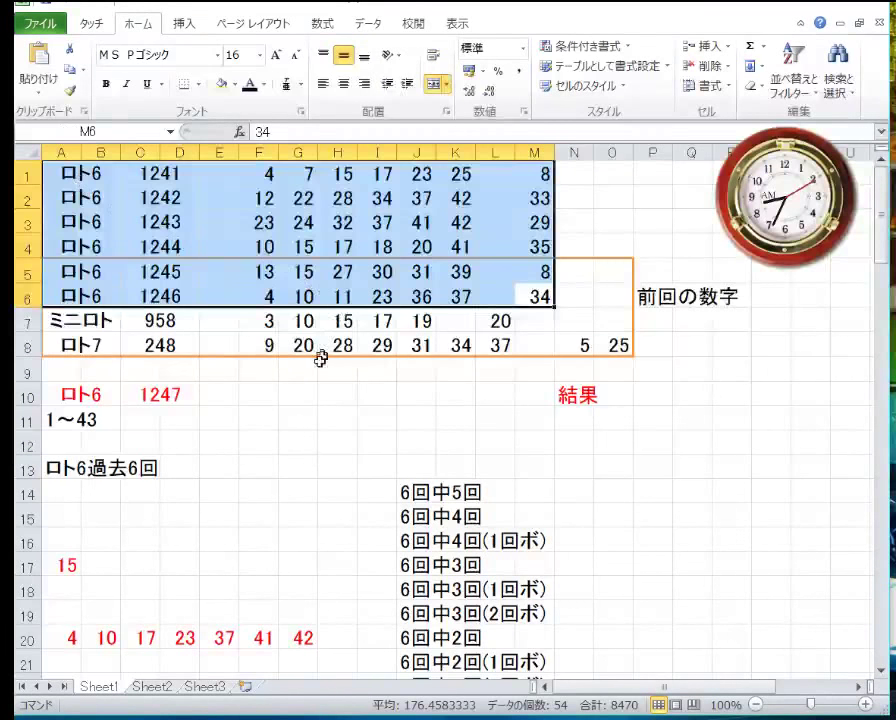
scroll(310, 424, "down", 1)
scroll(305, 476, "down", 1)
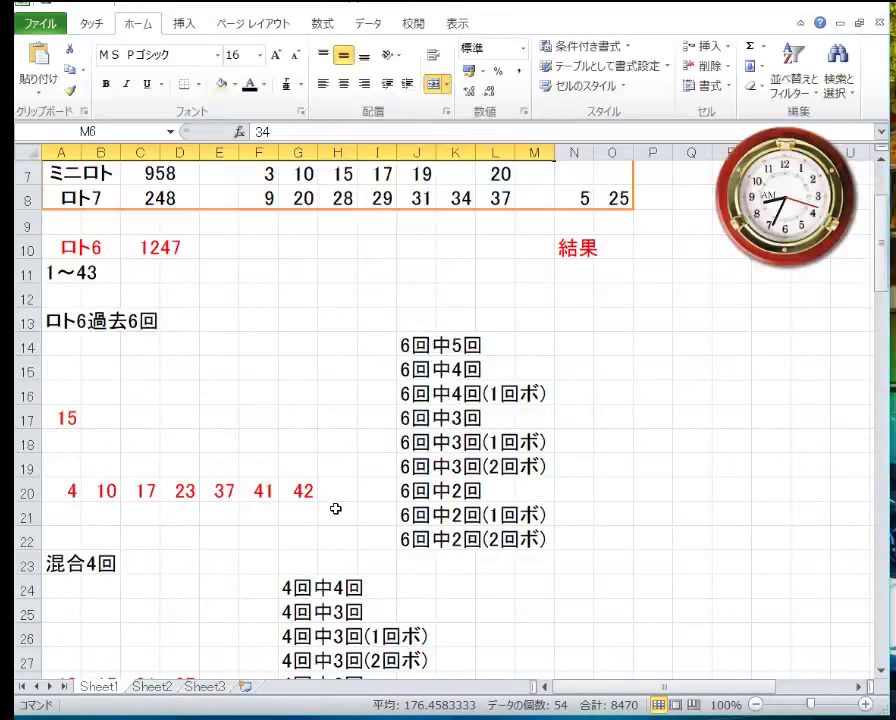
scroll(336, 509, "up", 2)
Review the four mixed draws in rows 5 to 8, the 混合4回 groups and the extracted number lists
left_click_drag(614, 345, 100, 272)
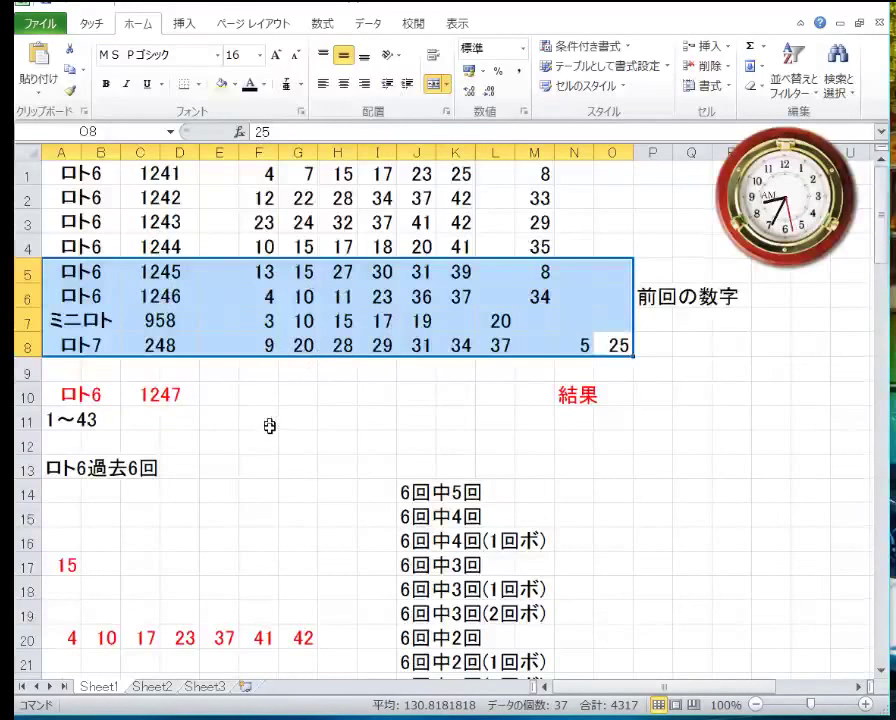
scroll(268, 426, "down", 3)
scroll(267, 427, "down", 3)
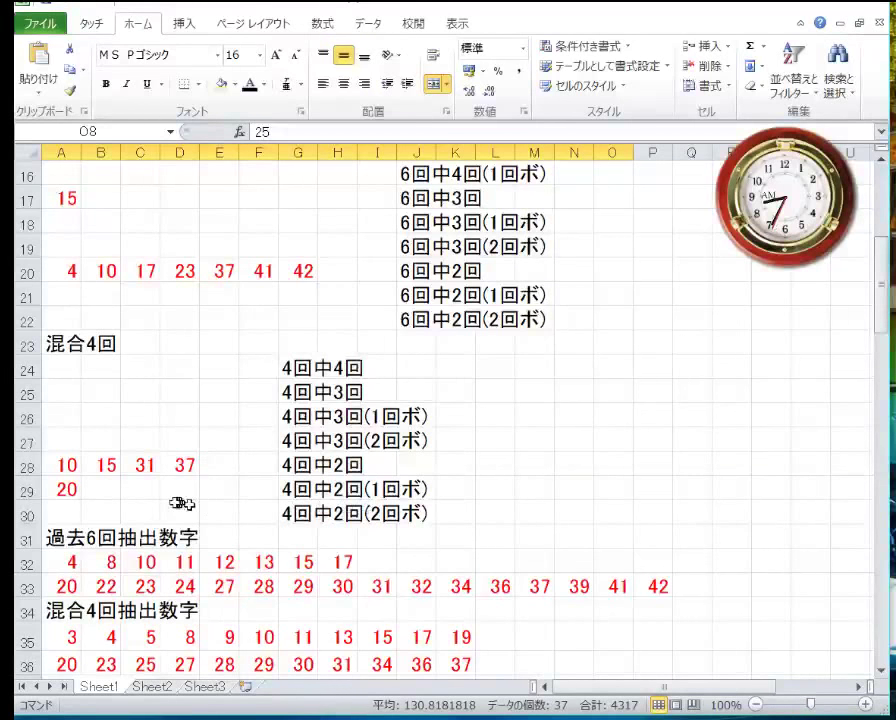
scroll(146, 496, "down", 2)
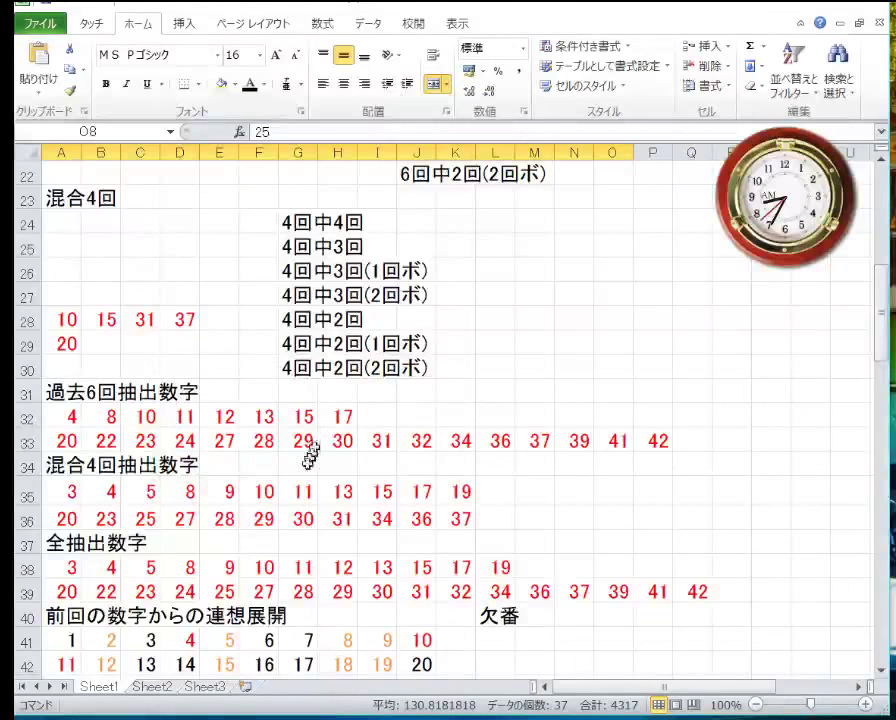
scroll(256, 474, "down", 1)
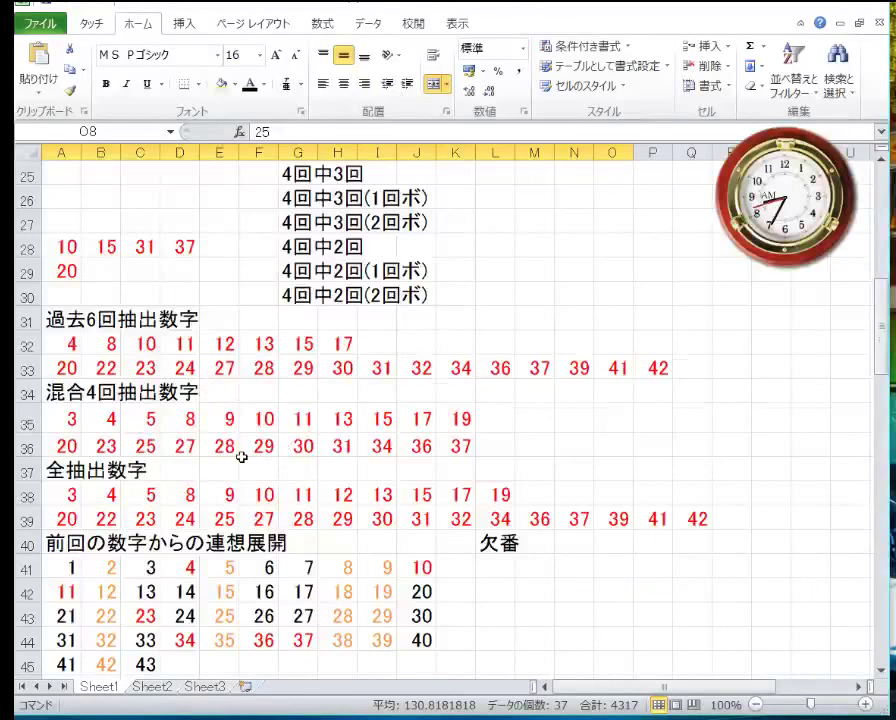
scroll(241, 457, "down", 1)
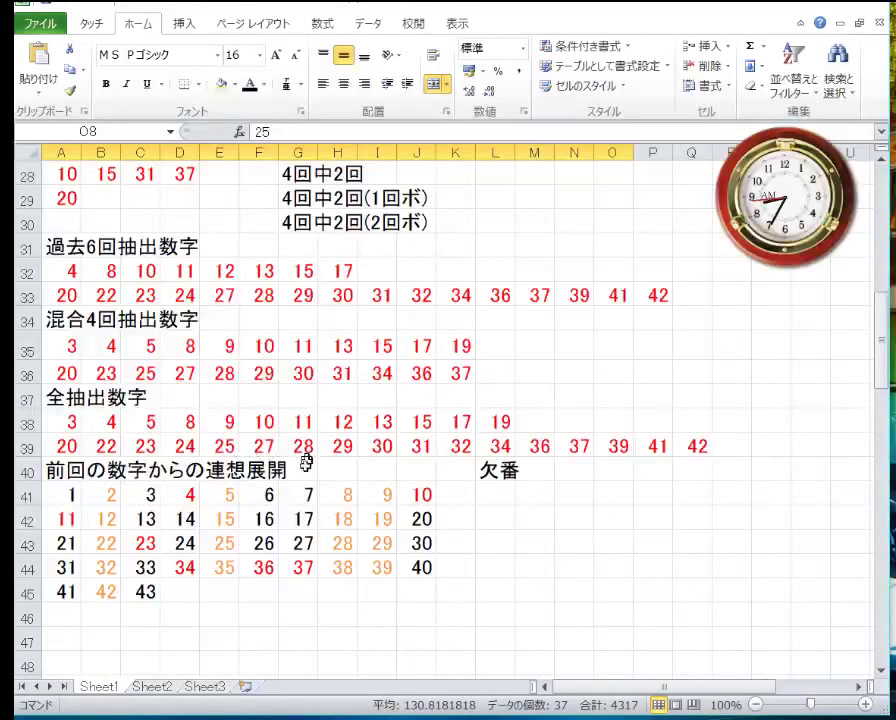
Read through the association grid, the number selection rules, the notes and the candidate lists down to 気になる数字
scroll(265, 456, "down", 2)
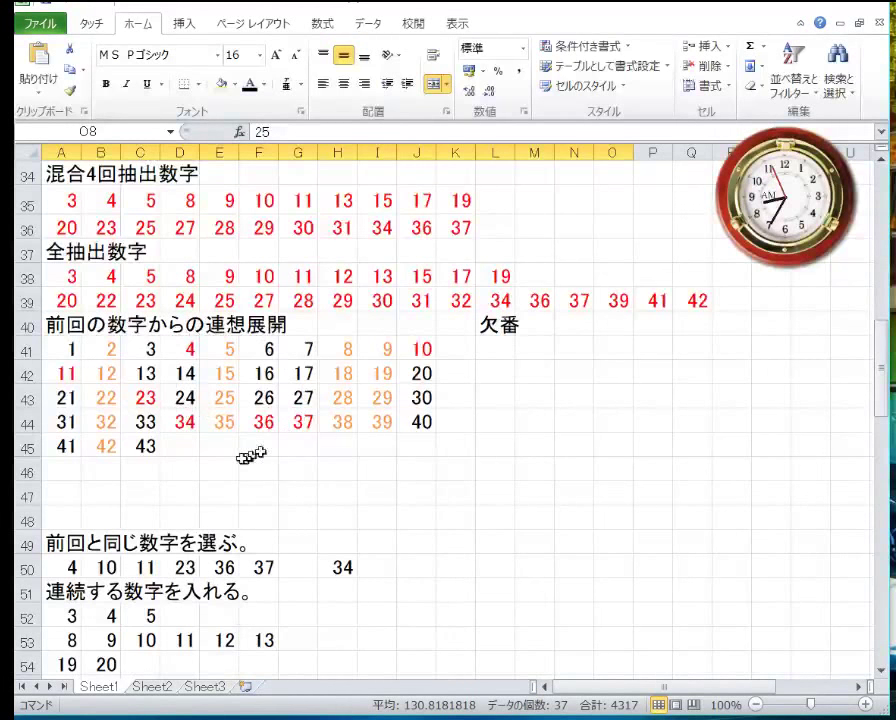
scroll(228, 456, "down", 2)
scroll(224, 450, "down", 1)
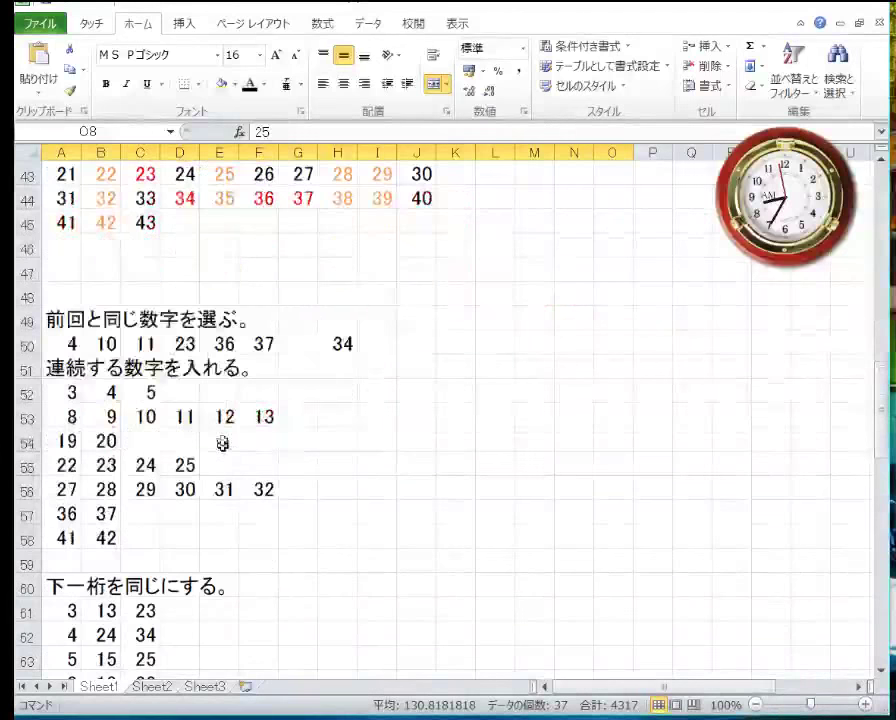
scroll(203, 450, "down", 1)
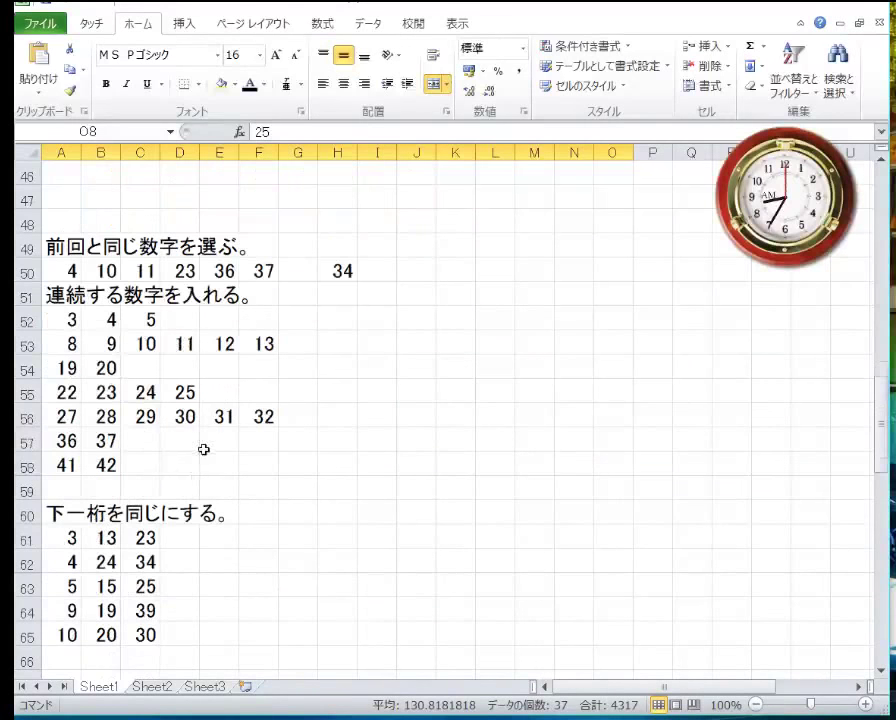
scroll(213, 469, "down", 2)
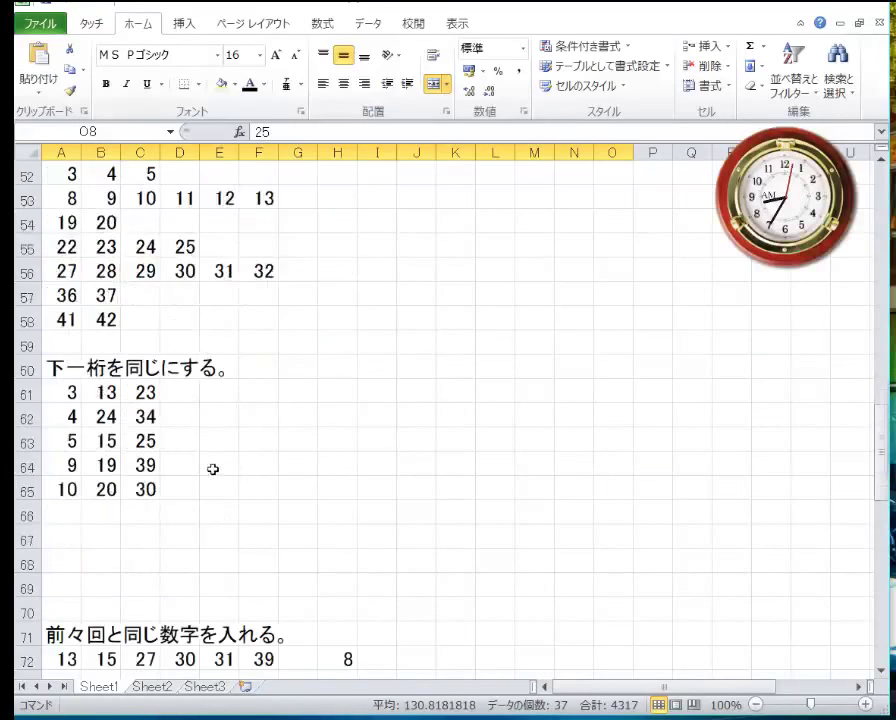
scroll(174, 500, "down", 3)
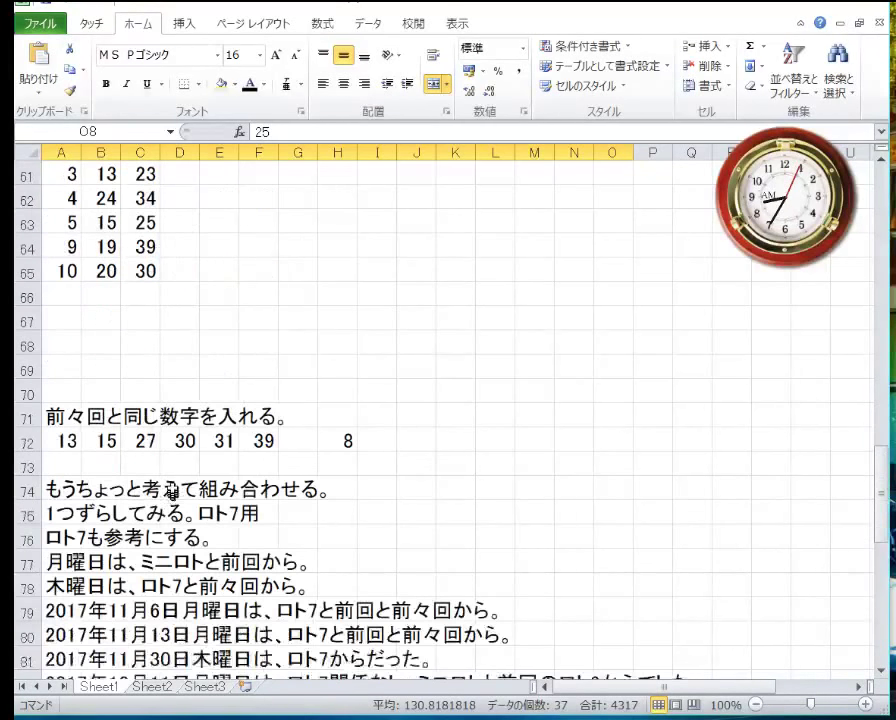
scroll(214, 469, "down", 6)
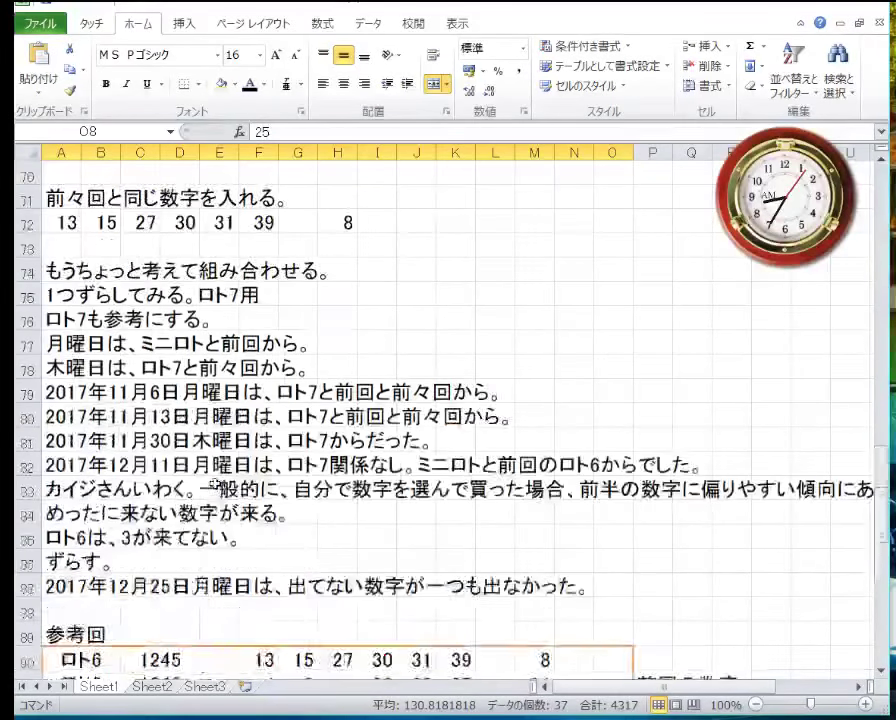
scroll(214, 469, "down", 2)
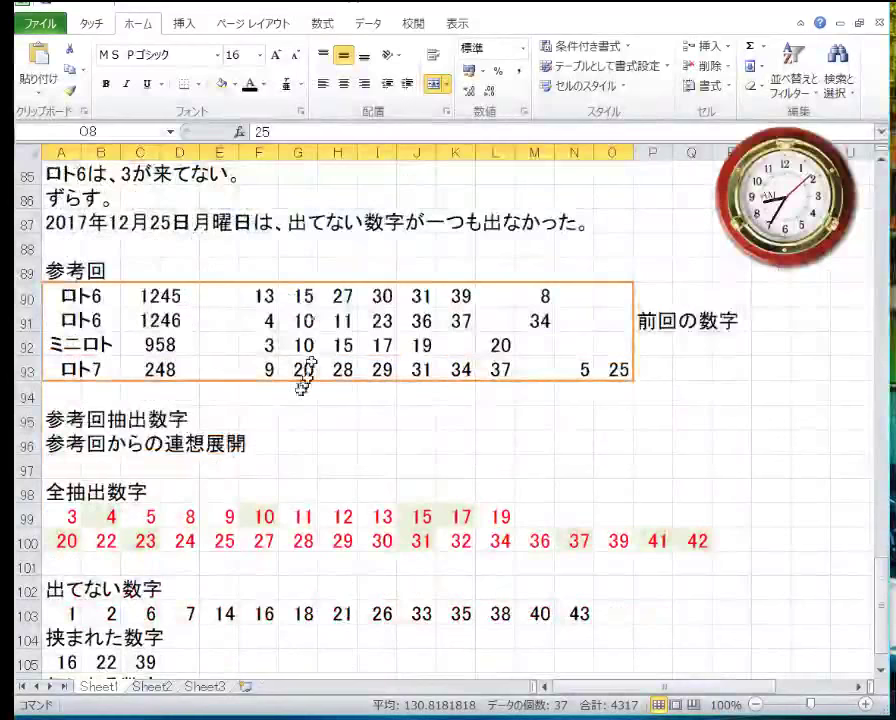
scroll(250, 362, "down", 2)
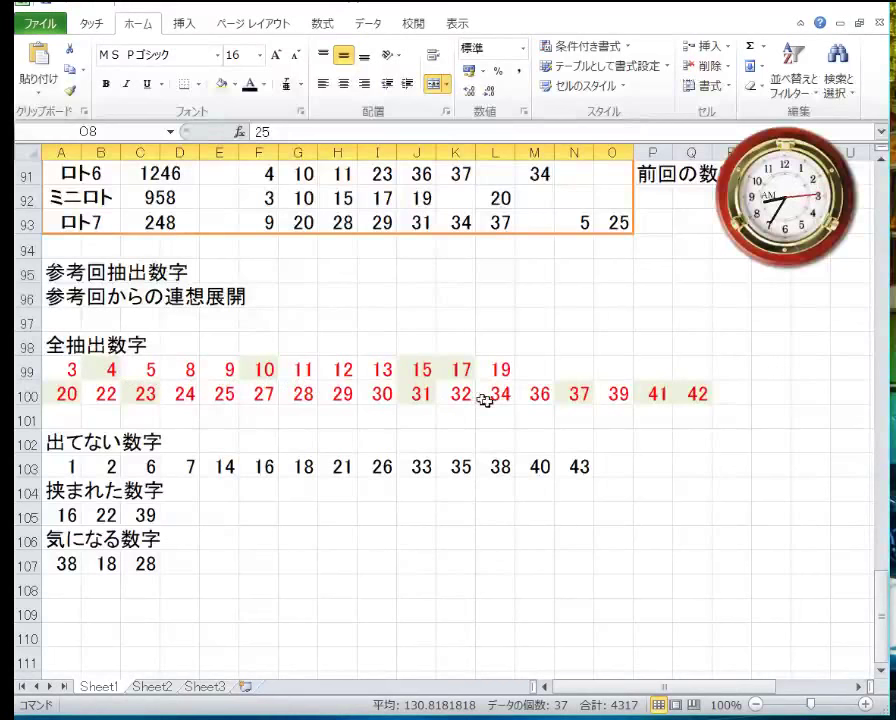
scroll(195, 392, "down", 1)
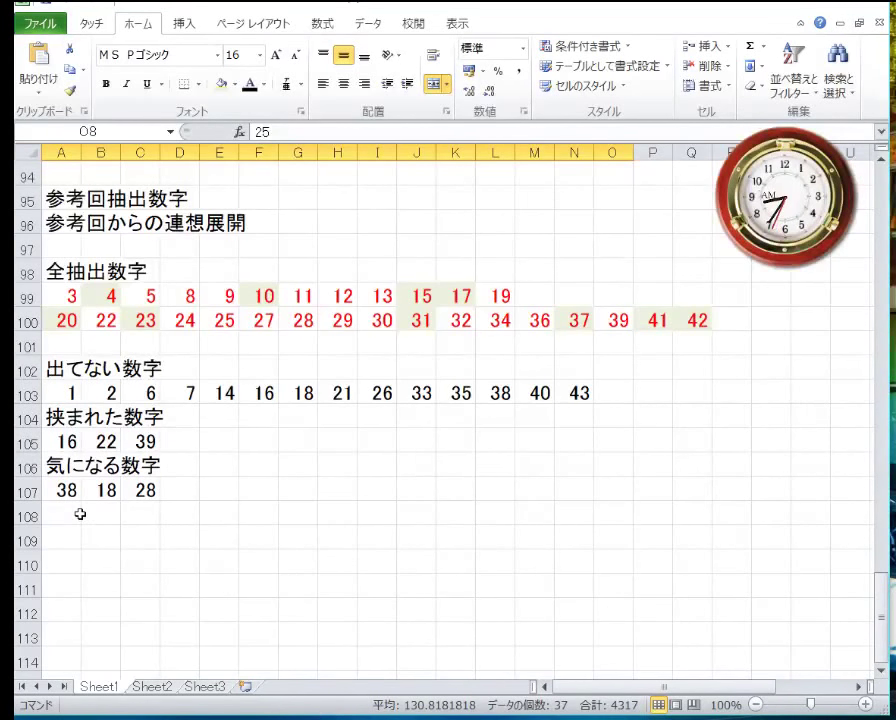
Add the heading 被っている数字 in A108, beneath the 気になる数字 list
left_click(73, 512)
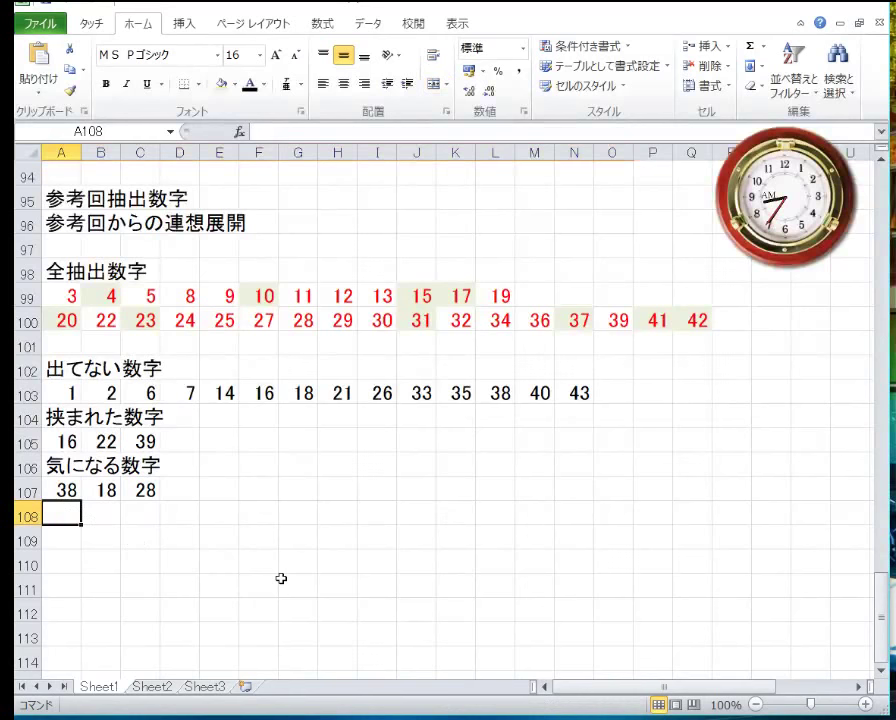
type("ka")
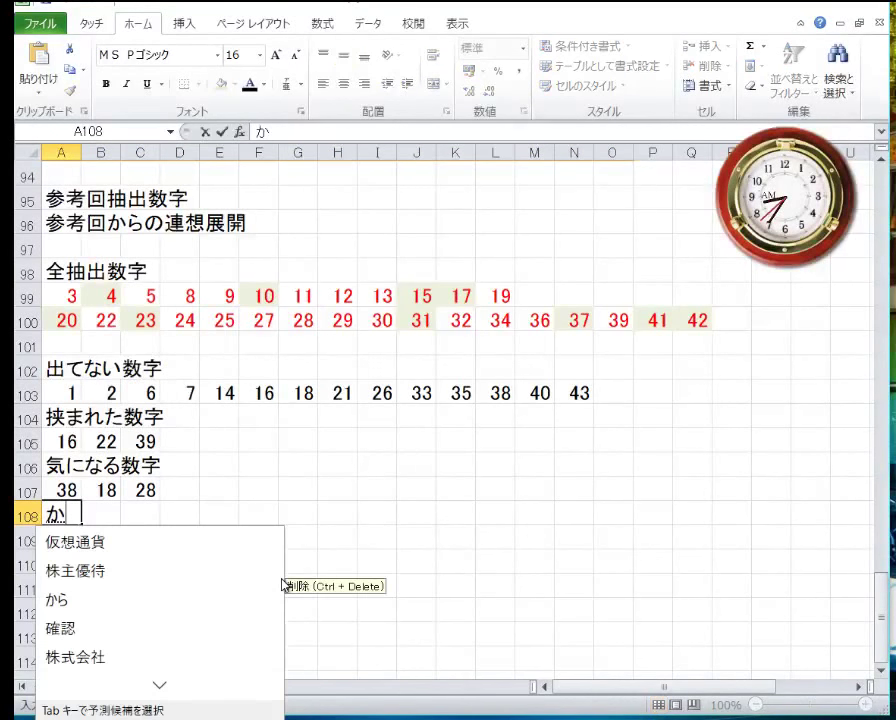
type("butt")
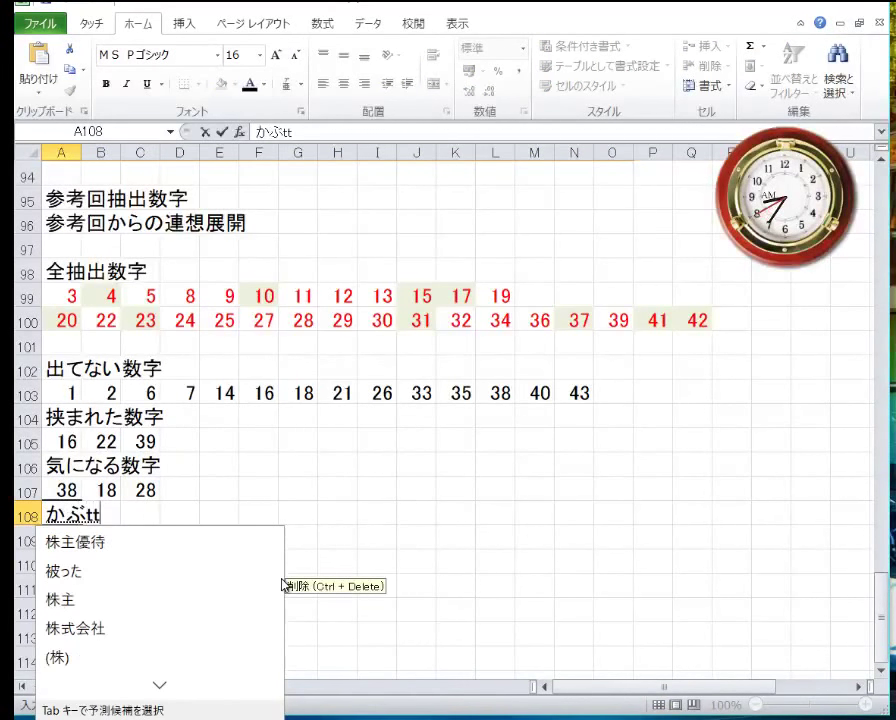
type("eirusuu")
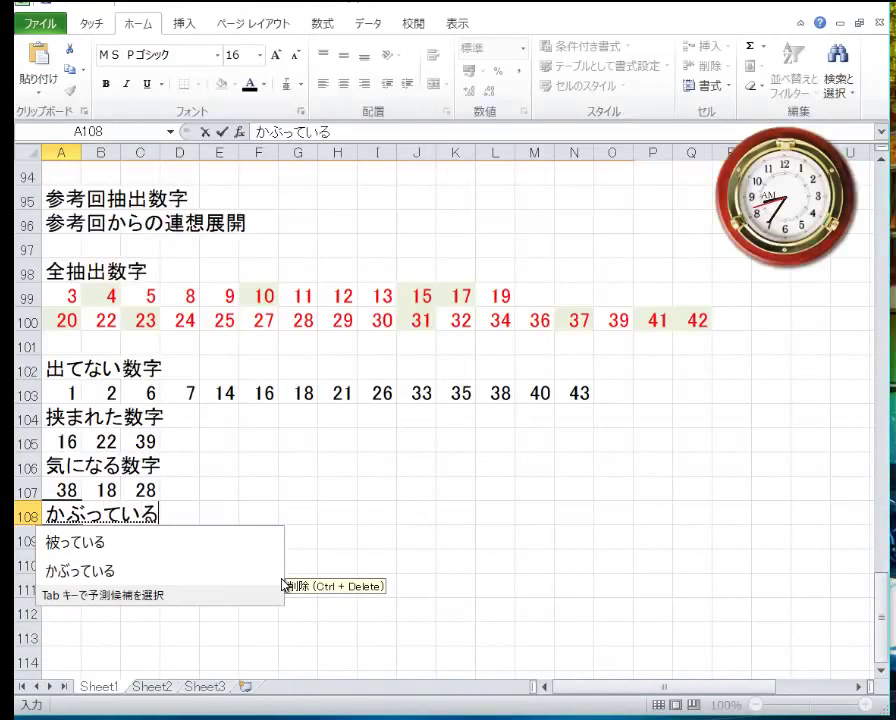
key("Tab")
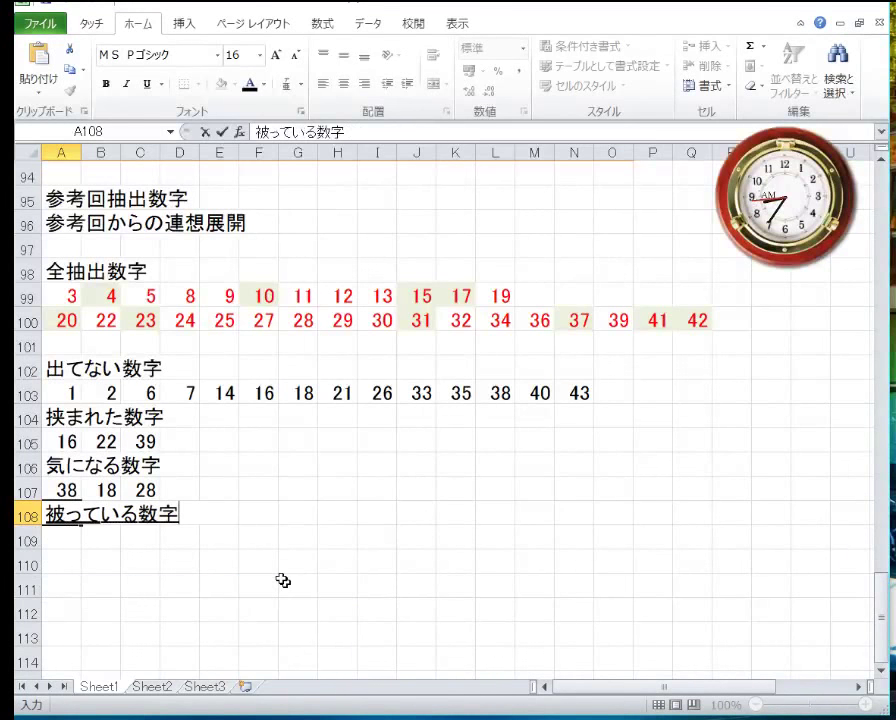
key("Return")
key("Return")
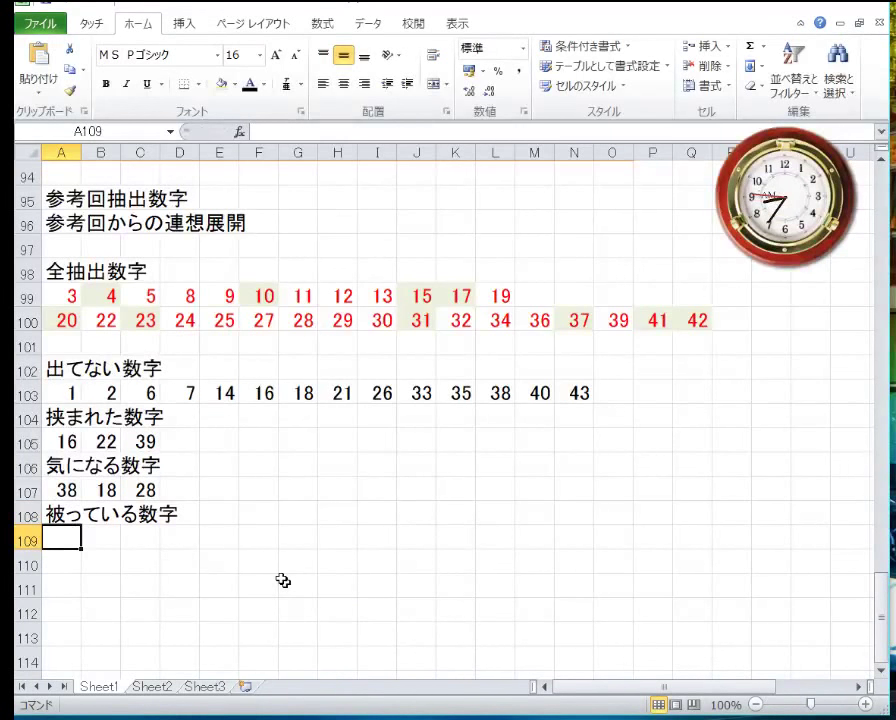
Enter 10, 15 and 37 in A109:C109 under the 被っている数字 heading
type("10")
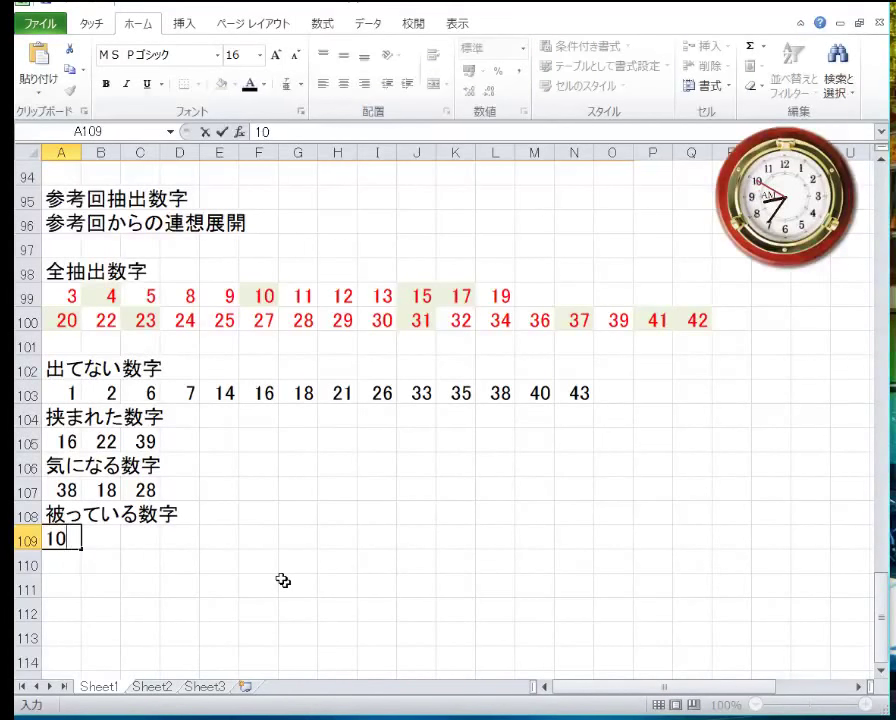
key("Return")
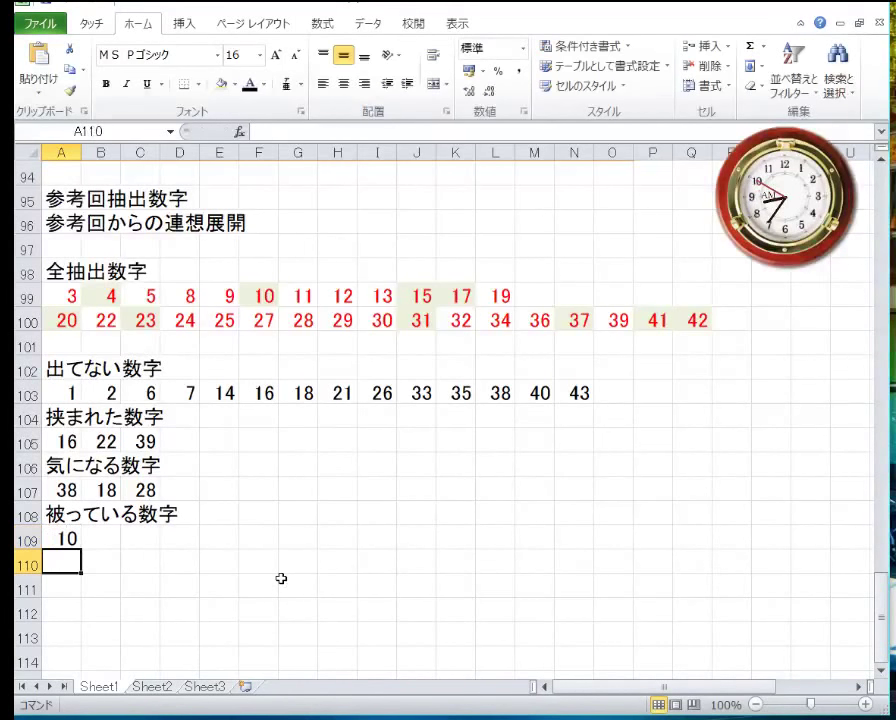
key("Up")
key("Right")
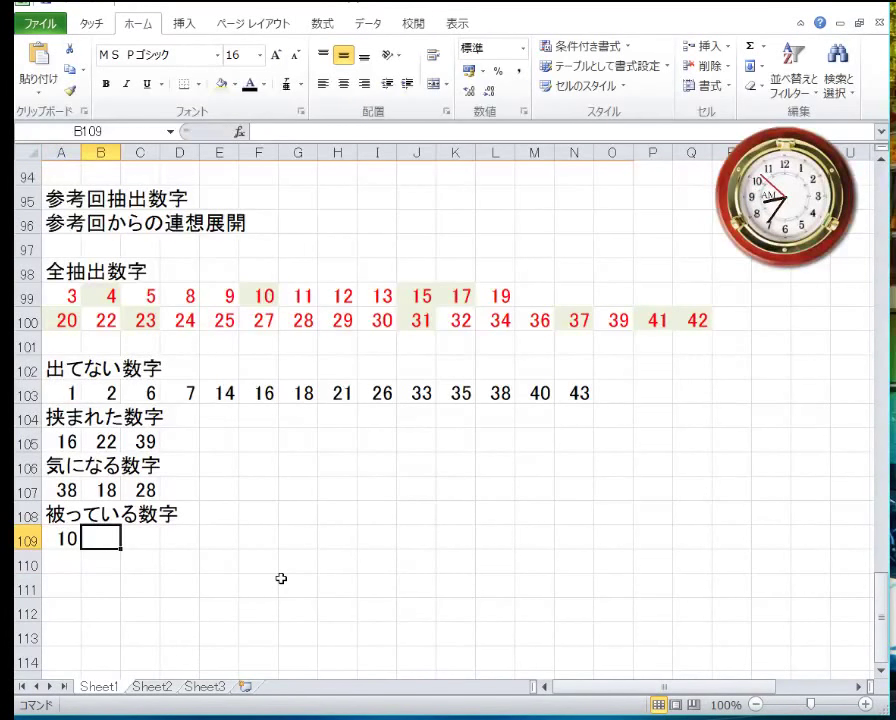
type("3")
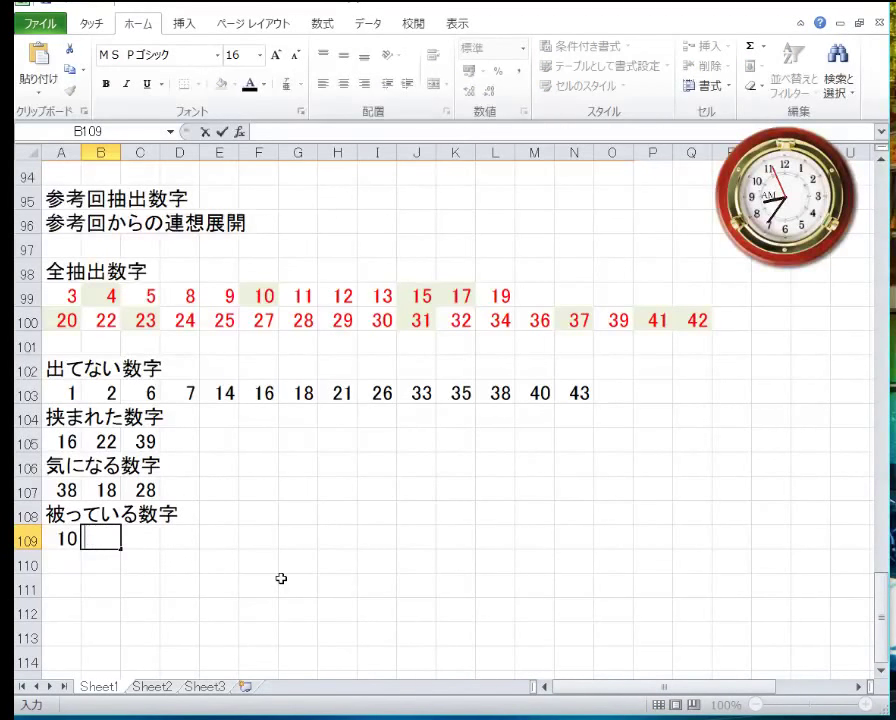
type("15")
key("Right")
type("37")
key("Return")
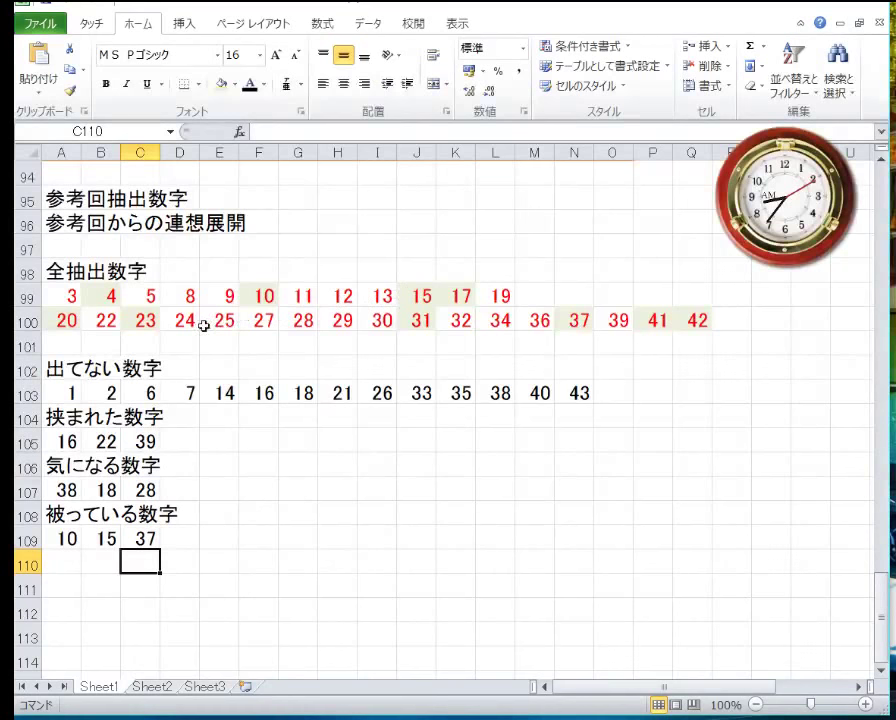
Check 37 in the 全抽出数字 list and review the recent draw results in rows 1 to 8
left_click(562, 321)
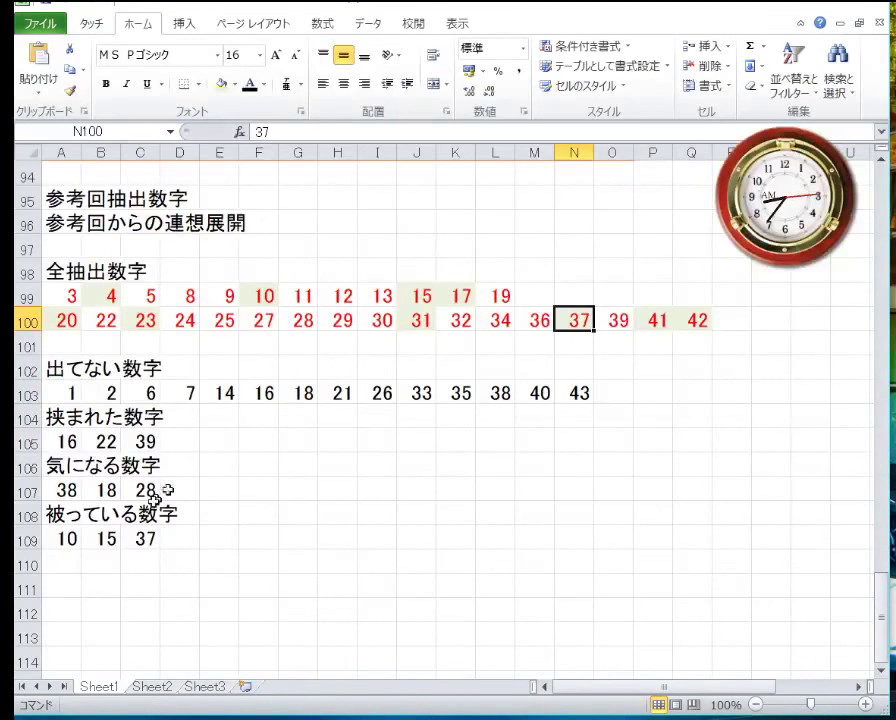
scroll(176, 464, "up", 3)
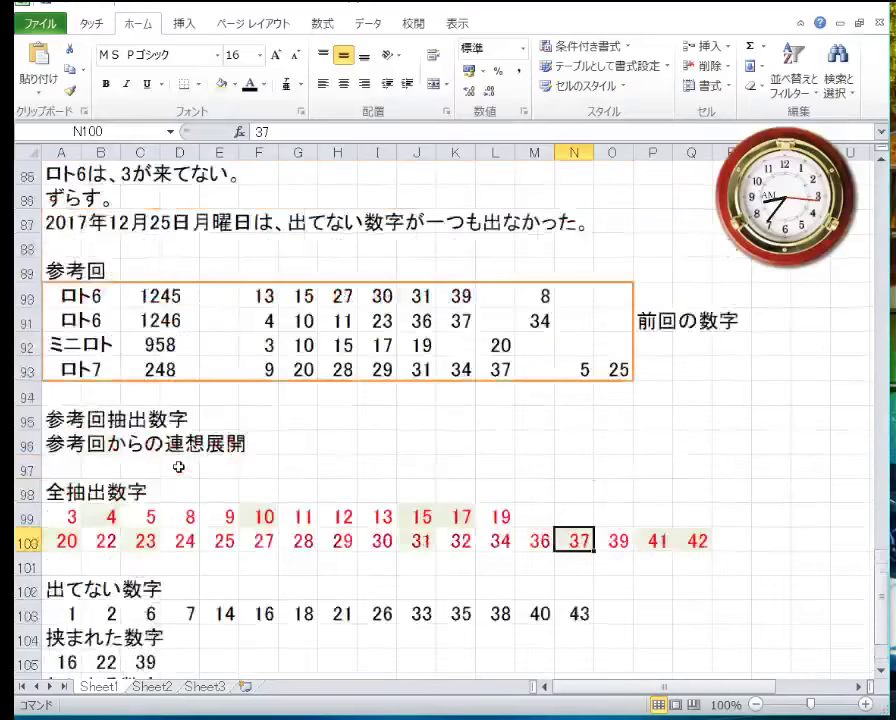
scroll(390, 380, "up", 15)
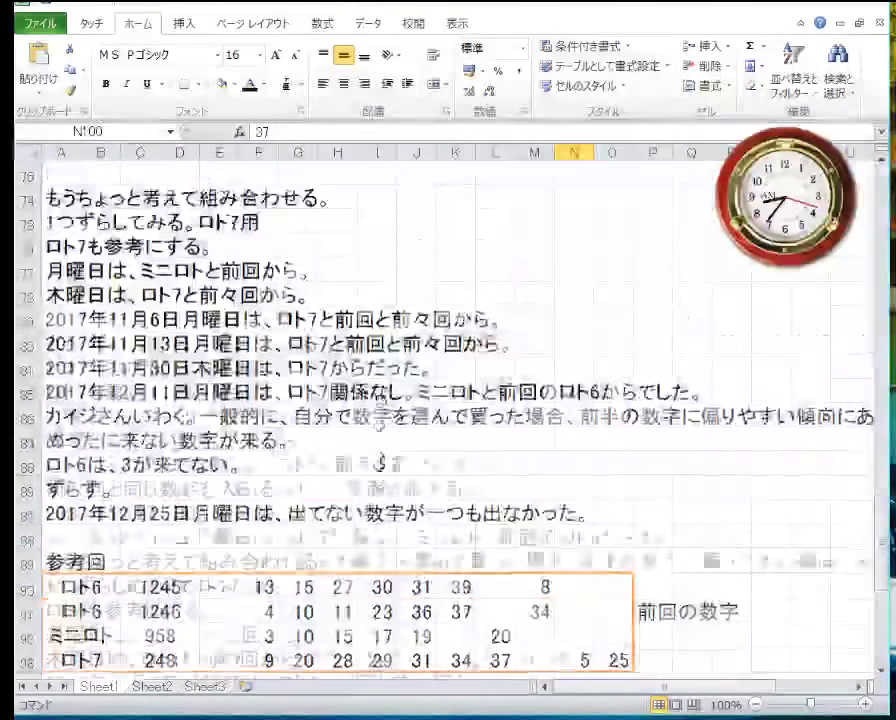
scroll(315, 586, "up", 11)
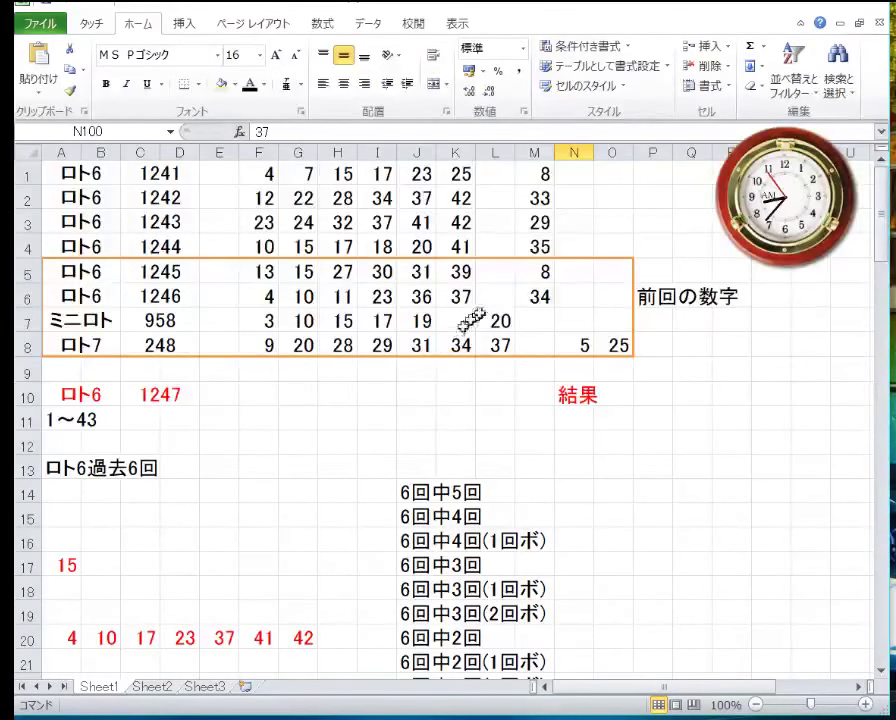
Check the ロト6 1245 bonus number and the ロト7 248 numbers in the recent draw results
left_click(545, 293)
left_click(545, 271)
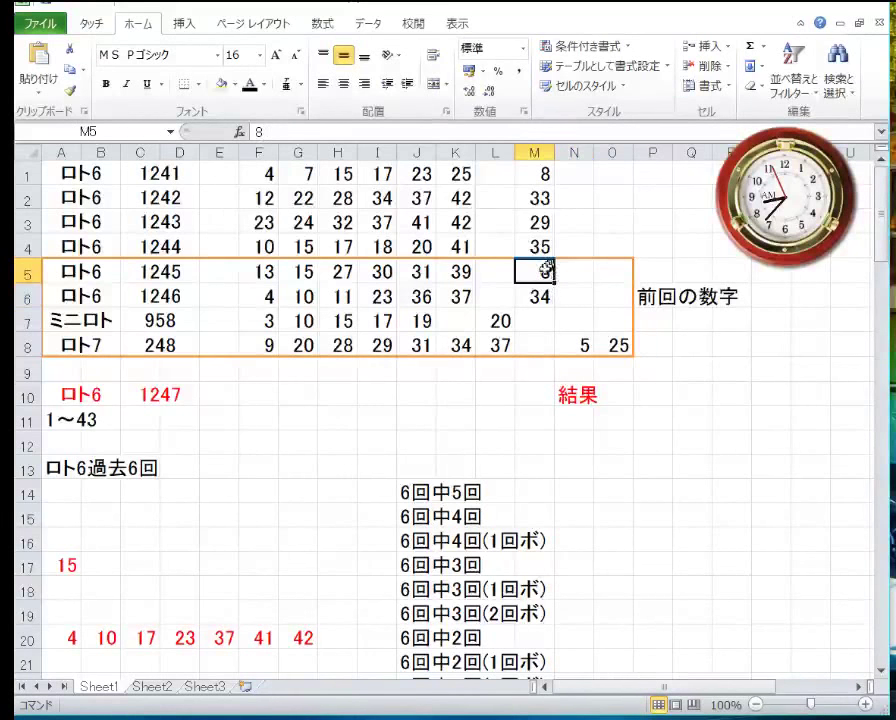
scroll(450, 370, "down", 2)
scroll(445, 372, "up", 2)
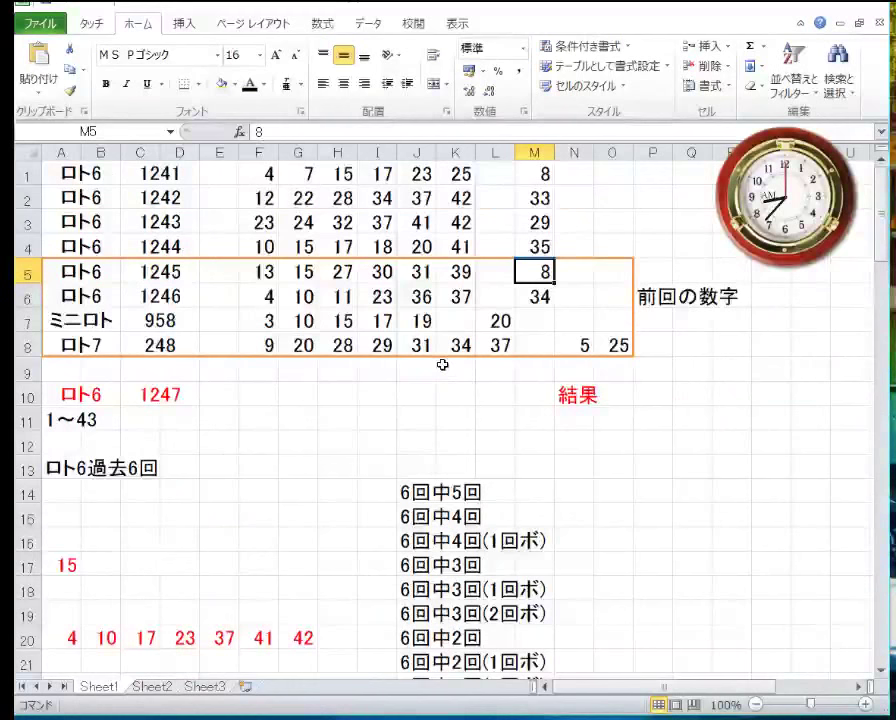
left_click(339, 350)
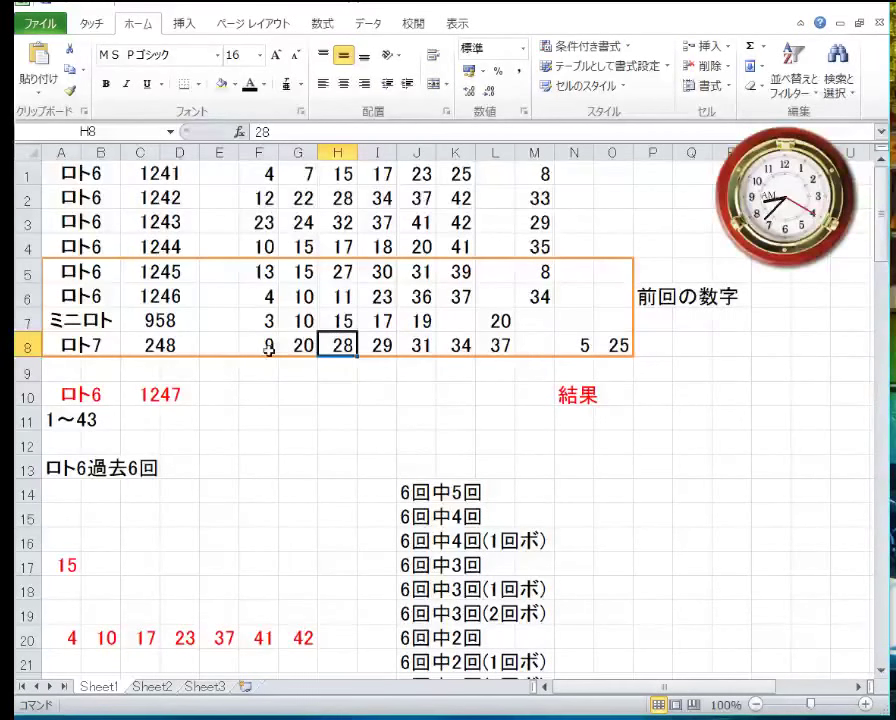
Enter a first candidate row of 8, 10, 16, 28, 34 and 37 in A111:F111, beneath the 被っている数字 list
scroll(280, 340, "down", 3)
scroll(287, 351, "down", 20)
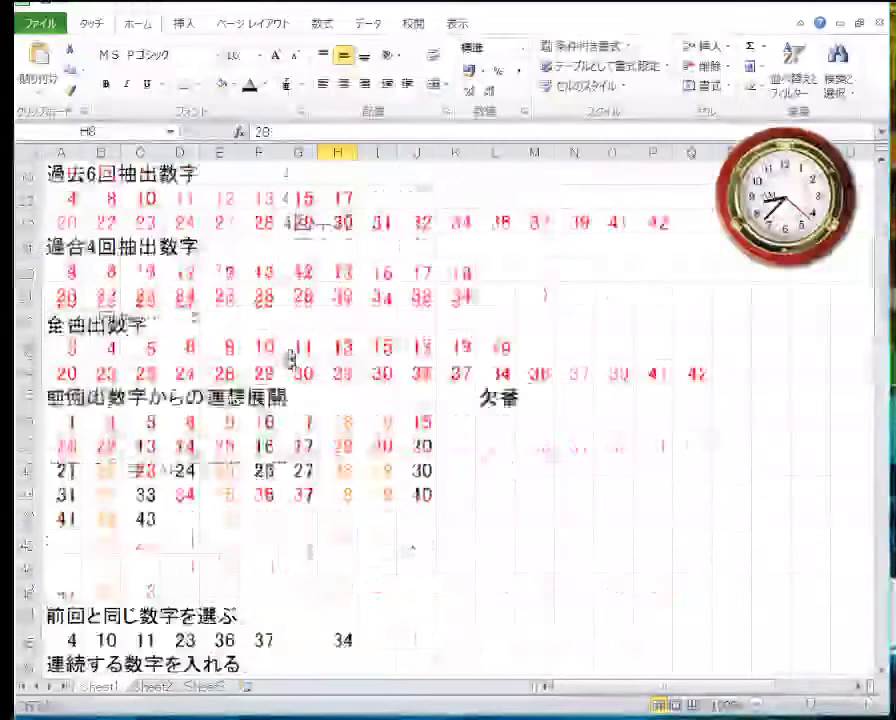
scroll(280, 360, "down", 5)
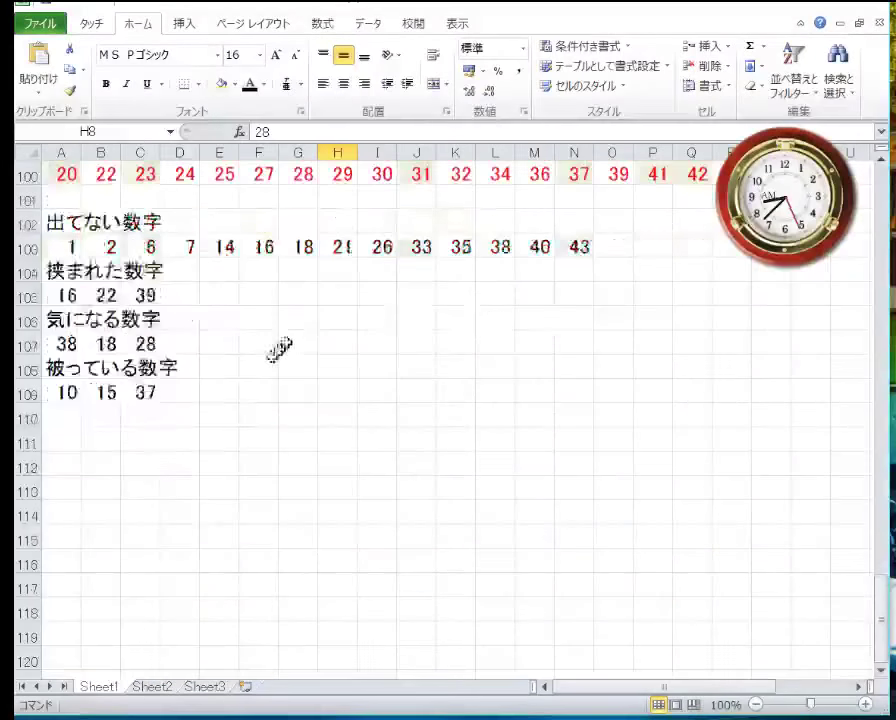
left_click(70, 468)
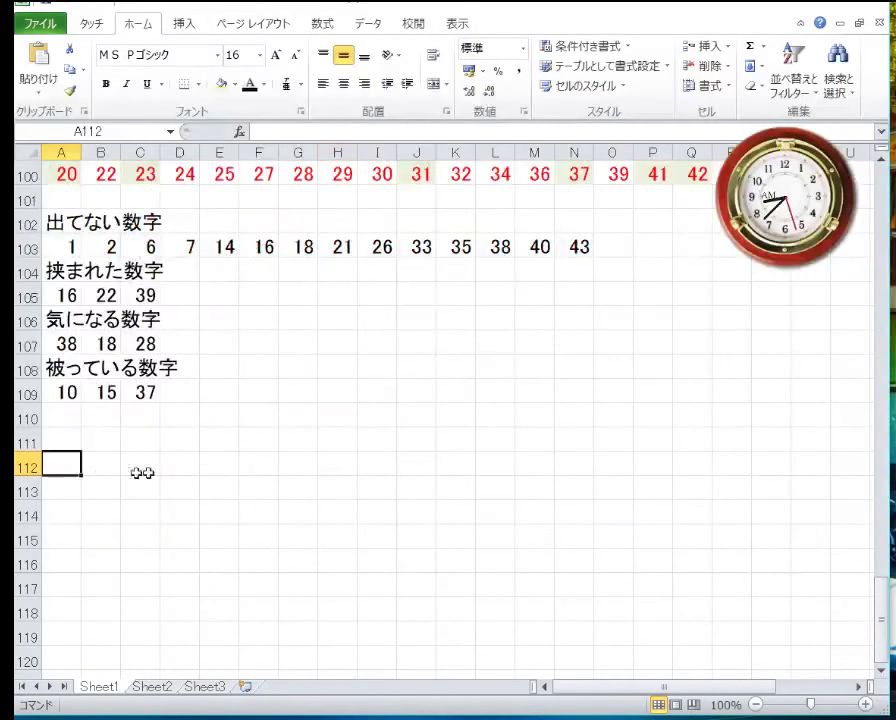
left_click(66, 438)
type("8")
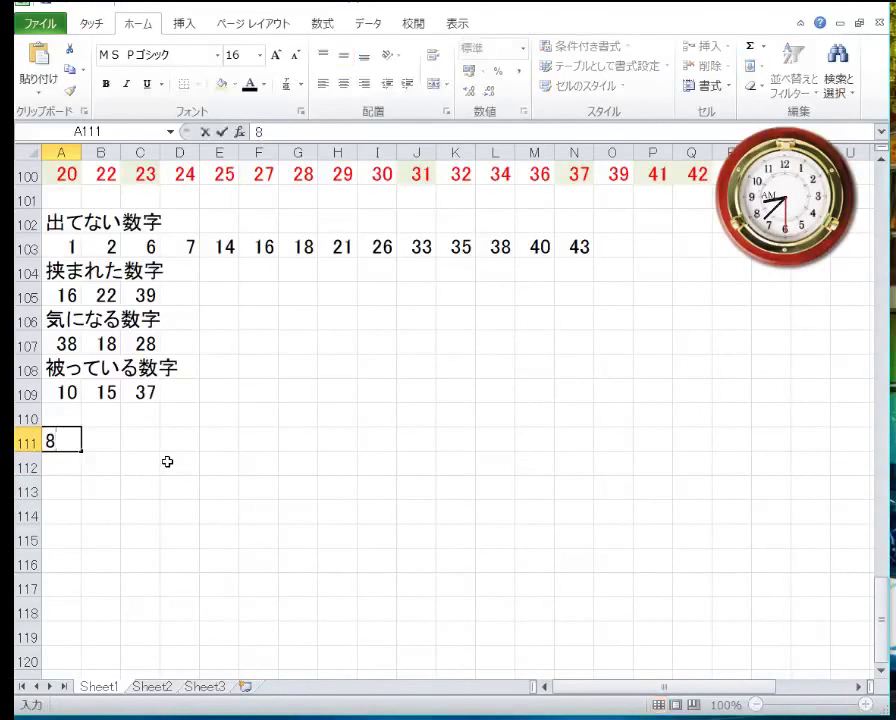
key("Tab")
type("10")
key("Tab")
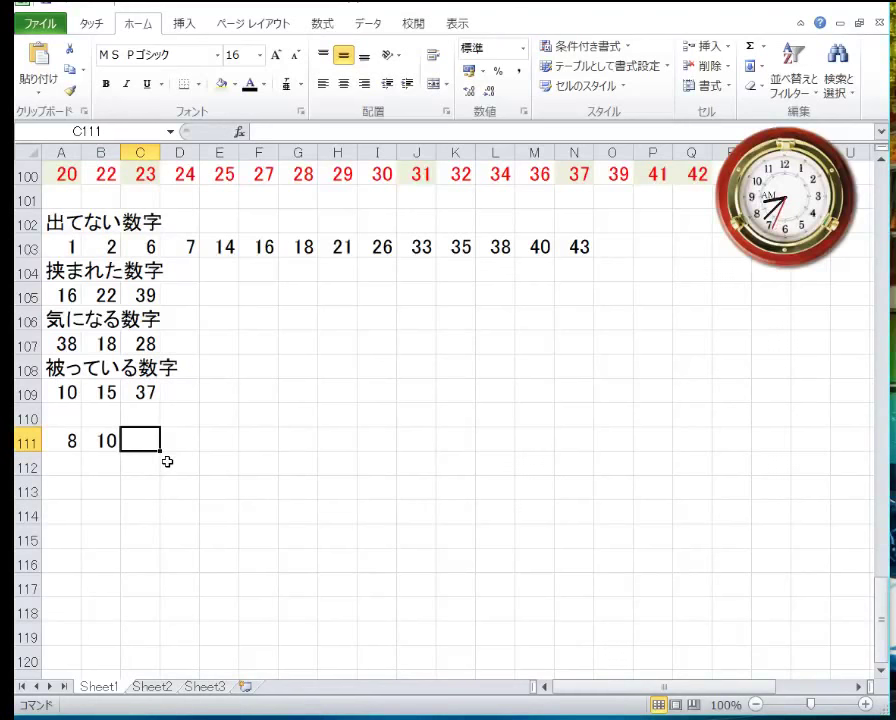
type("16")
key("Tab")
type("28")
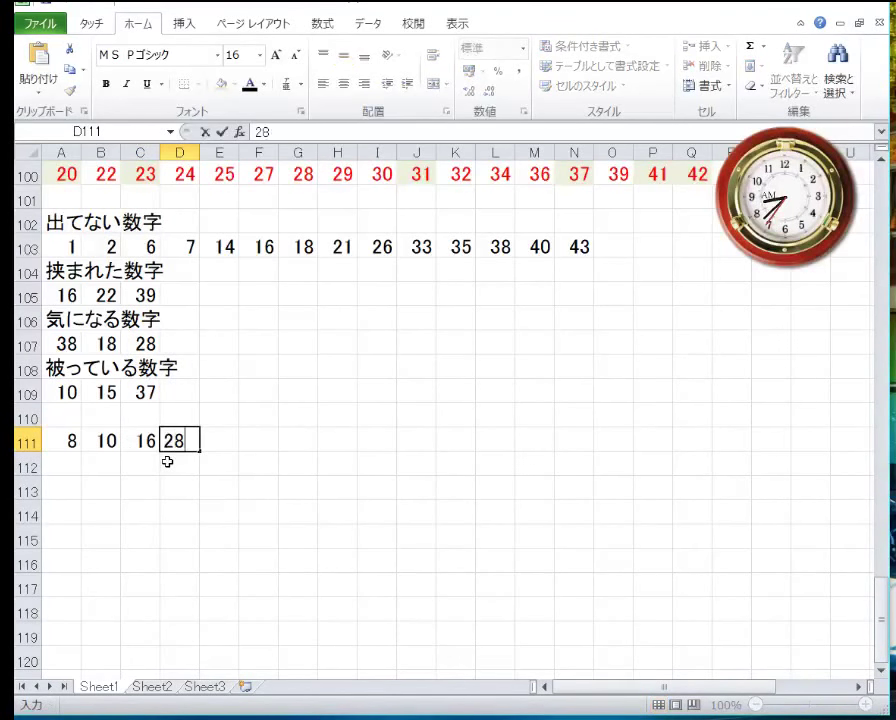
key("Tab")
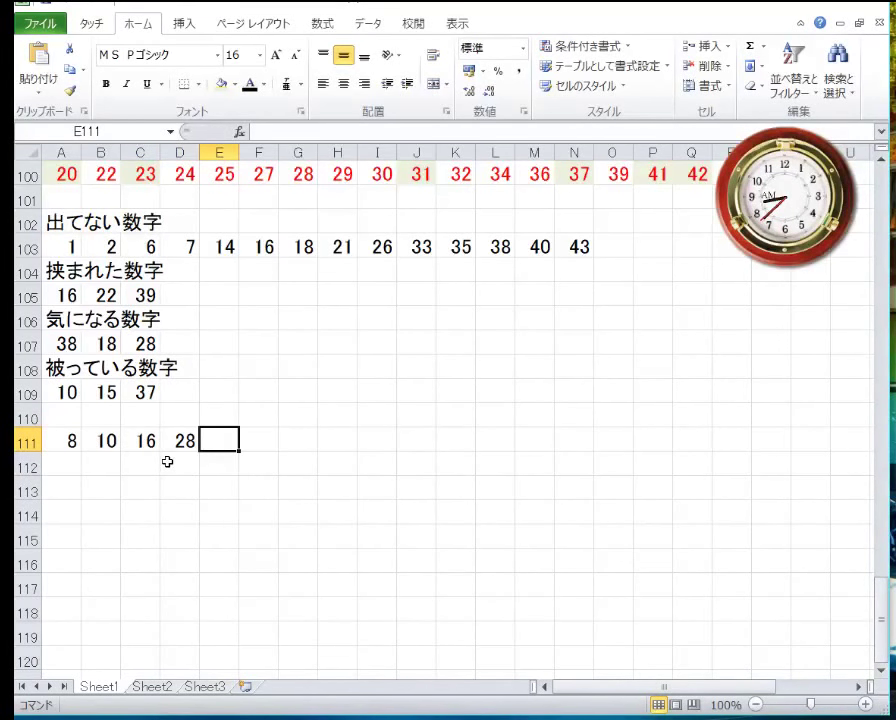
type("3")
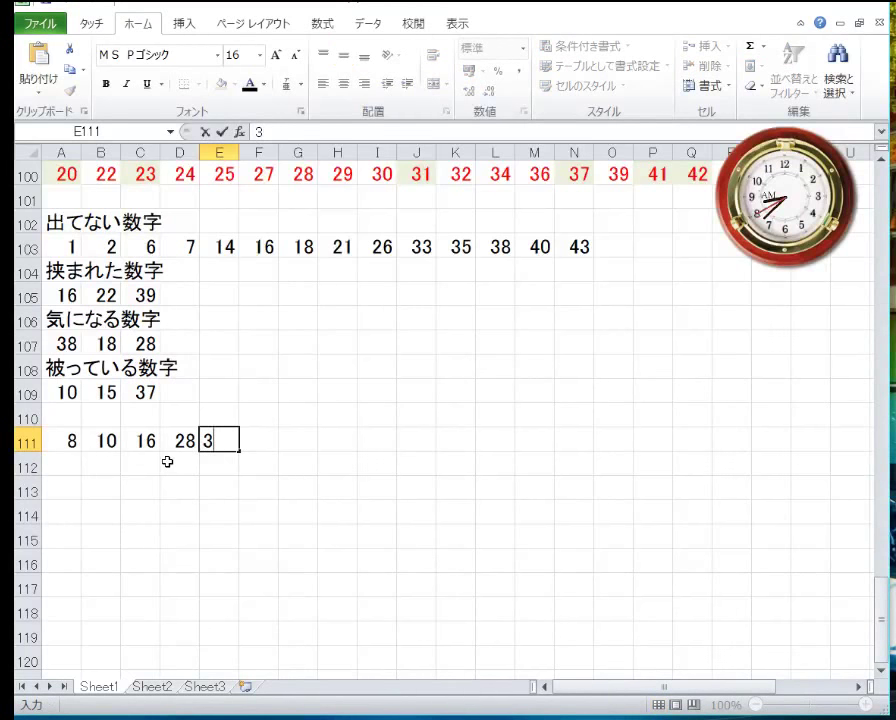
type("4")
key("Tab")
type("3")
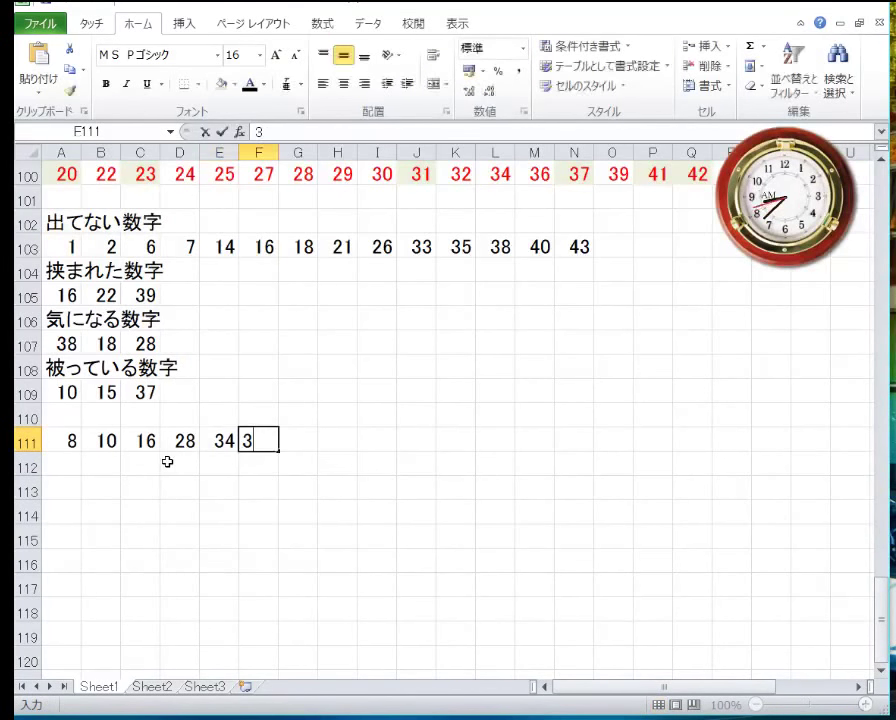
type("7")
key("Return")
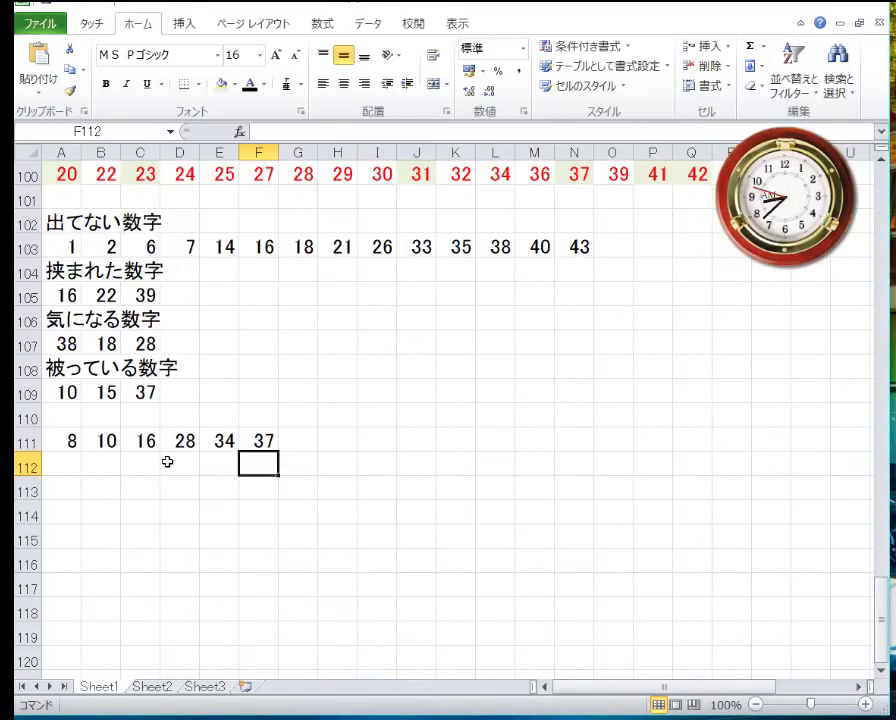
Start a second candidate row with 8 and 12 in A112:B112
key("Left")
key("Left")
key("Left")
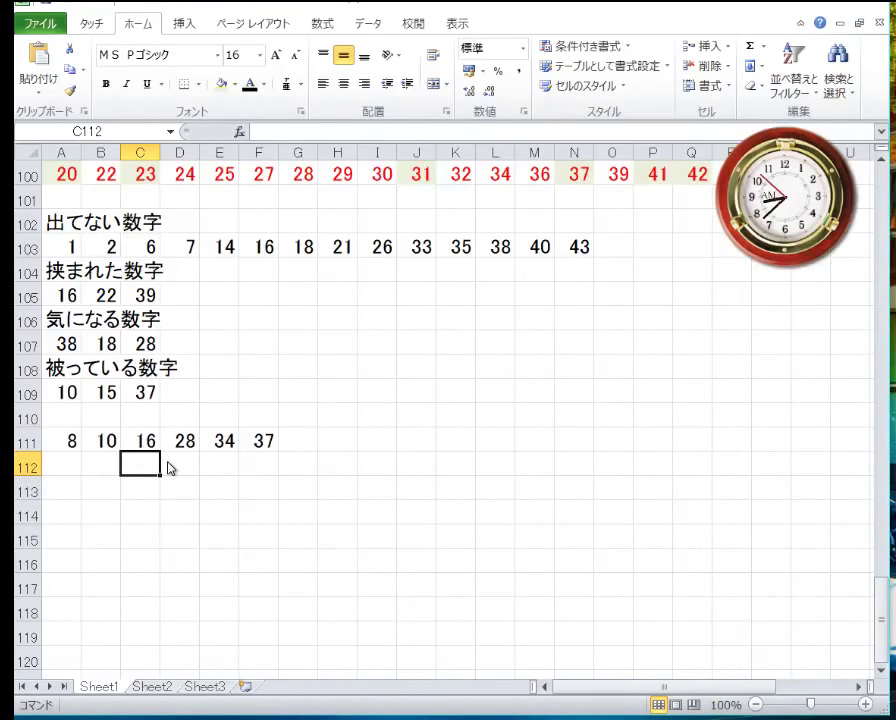
key("Left")
key("Left")
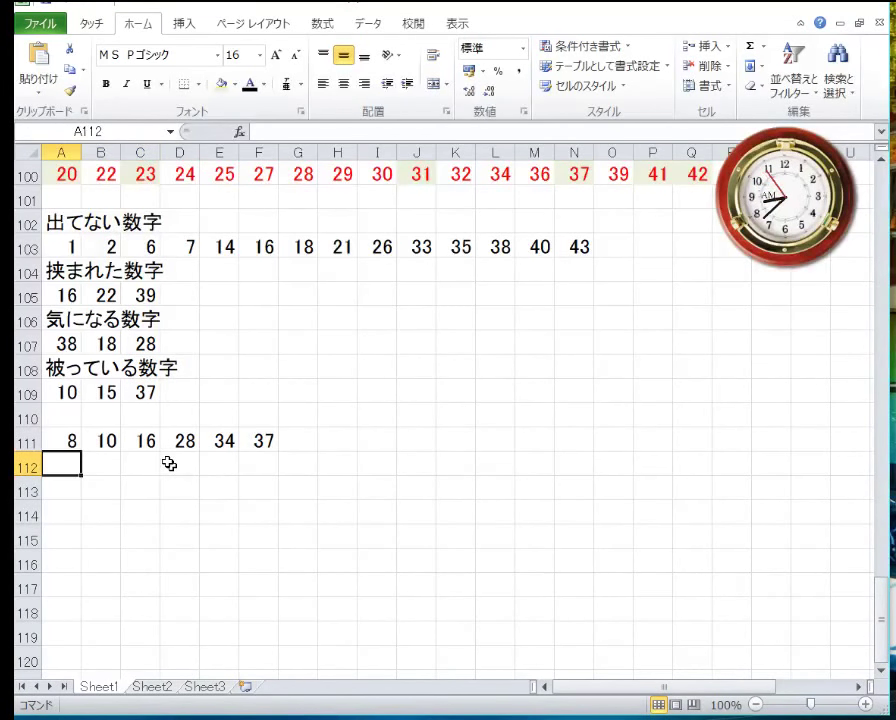
type("8")
key("Tab")
type("12")
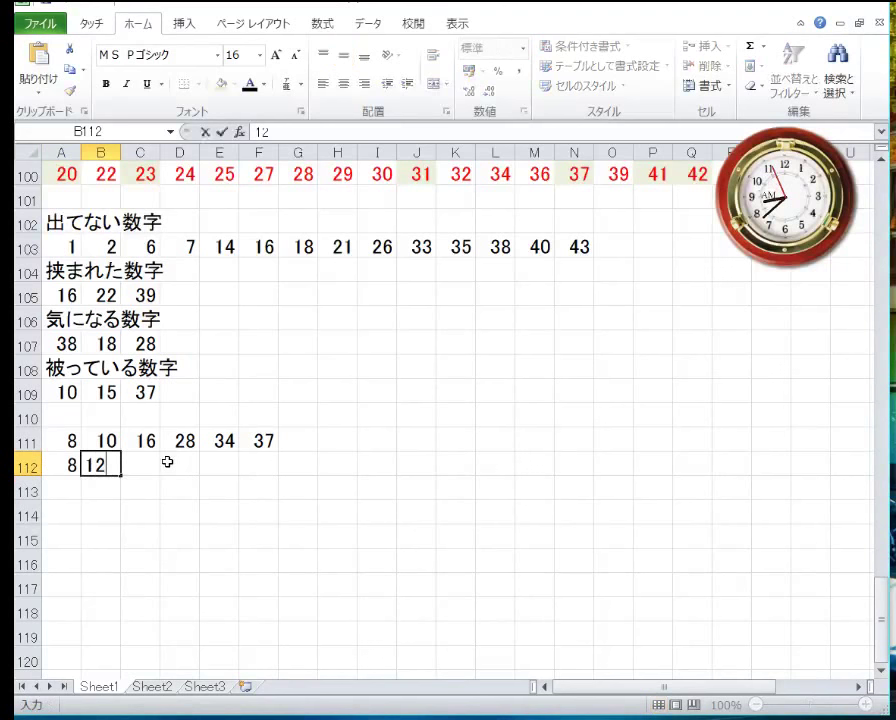
key("Tab")
Examine the 参考回 draw numbers in rows 90 to 93 for further candidates
key("Up")
key("Up")
key("Up")
key("Up")
key("Up")
key("Up")
key("Up")
key("Up")
key("Up")
key("Up")
key("Up")
key("Up")
key("Up")
key("Up")
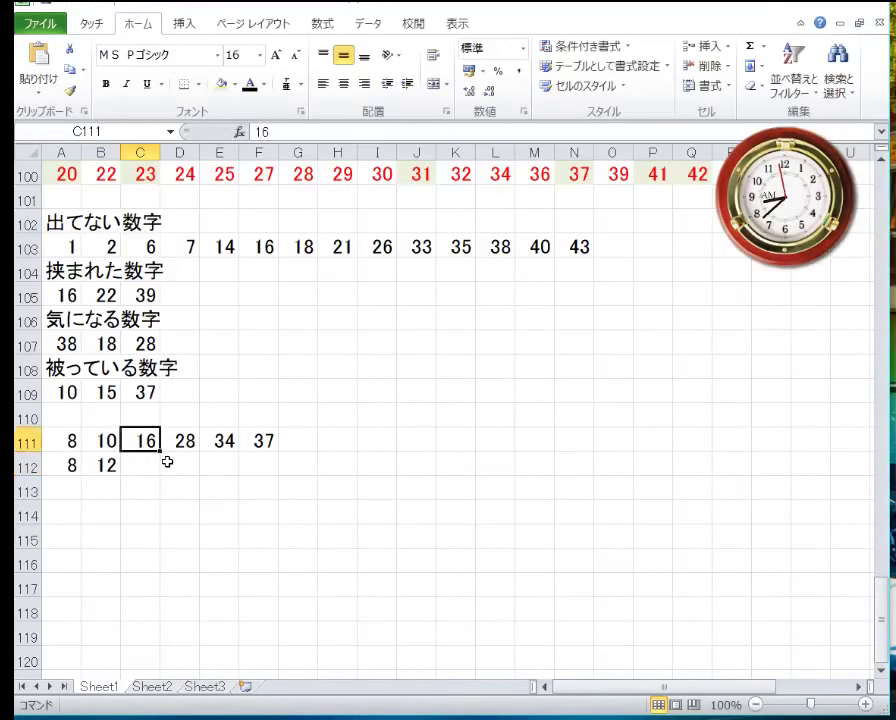
key("Up")
key("Up")
key("Up")
key("Up")
key("Up")
key("Up")
key("Up")
key("Up")
key("Up")
key("Up")
key("Up")
key("Up")
key("Up")
key("Up")
key("Up")
key("Up")
key("Up")
key("Down")
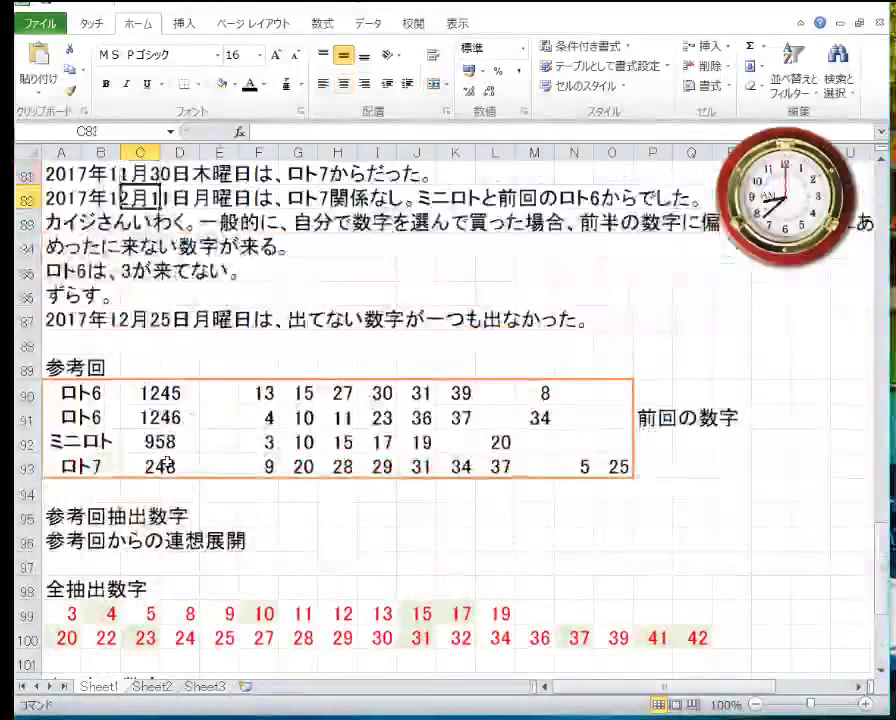
key("Down")
key("Down")
key("Down")
key("Down")
key("Down")
key("Down")
key("Right")
key("Right")
key("Right")
key("Down")
key("Down")
key("Down")
key("Down")
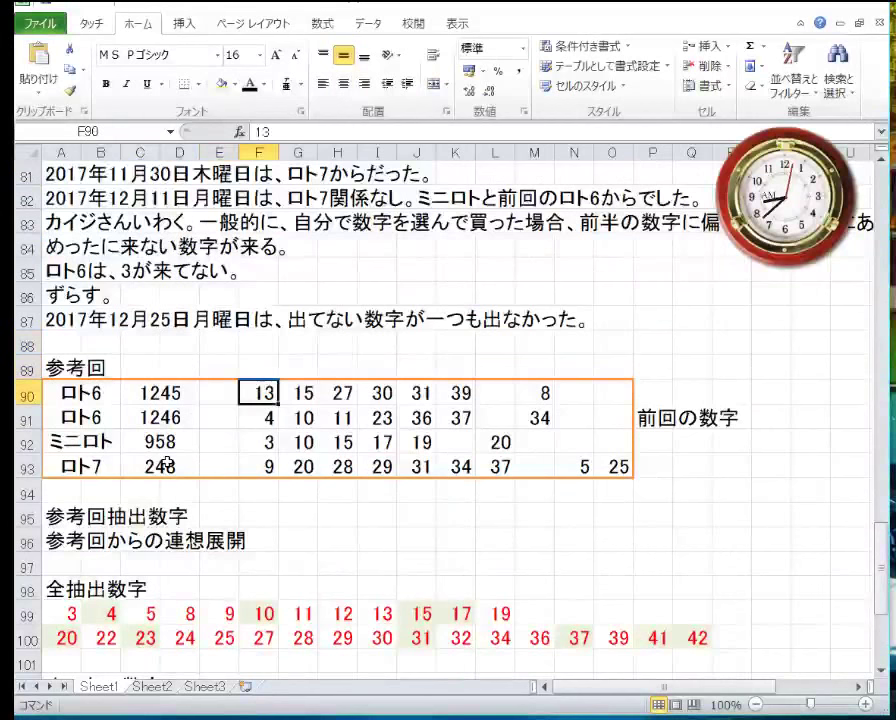
key("Right")
key("Right")
key("Right")
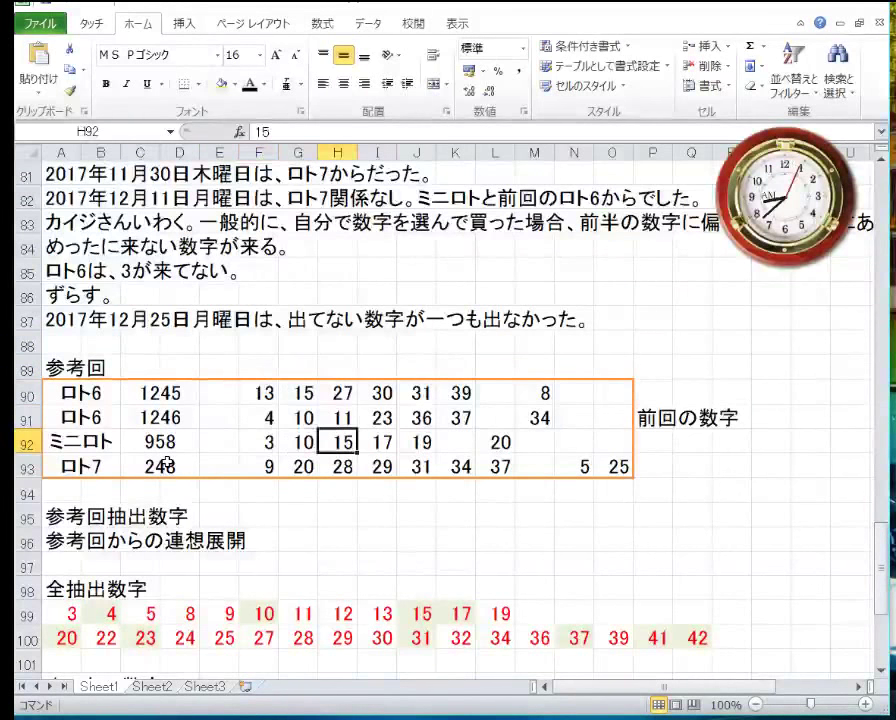
key("Down")
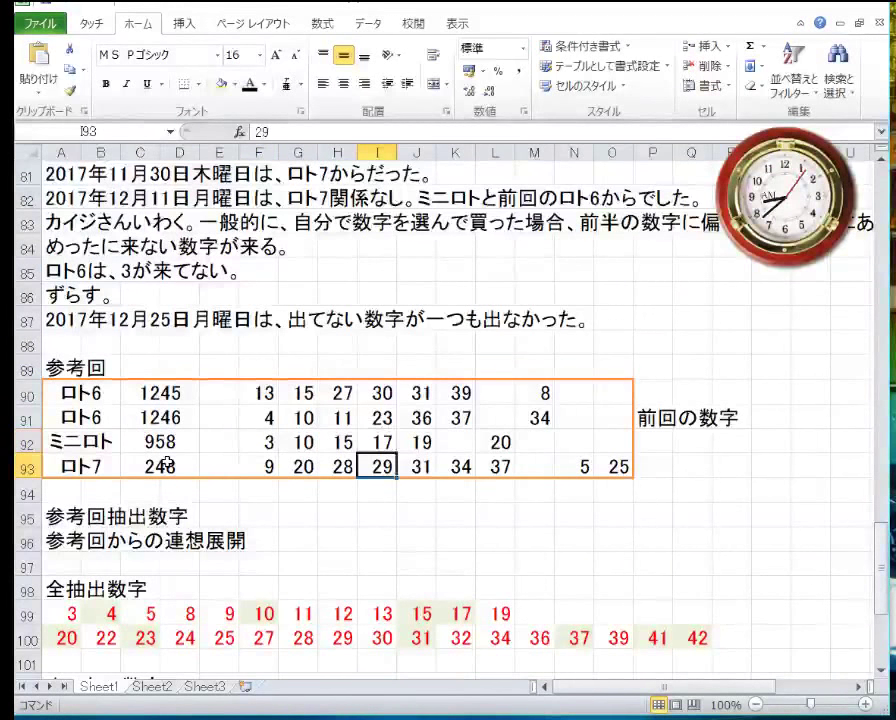
key("Down")
key("Down")
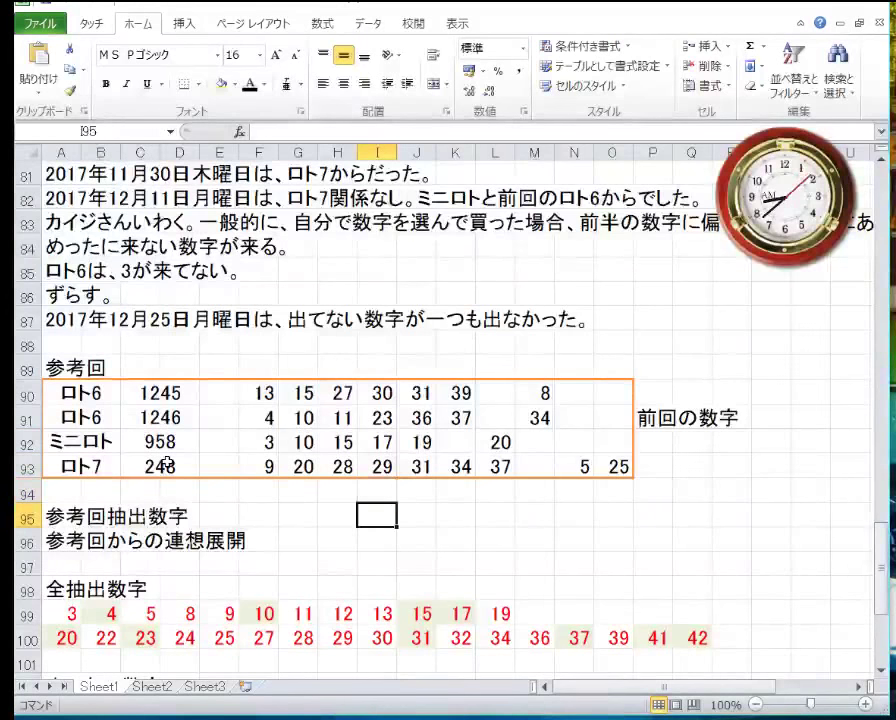
Start a third candidate row with 8 and 13 in A113:B113
key("Down")
key("Down")
key("Down")
key("Down")
key("Down")
key("Down")
key("Down")
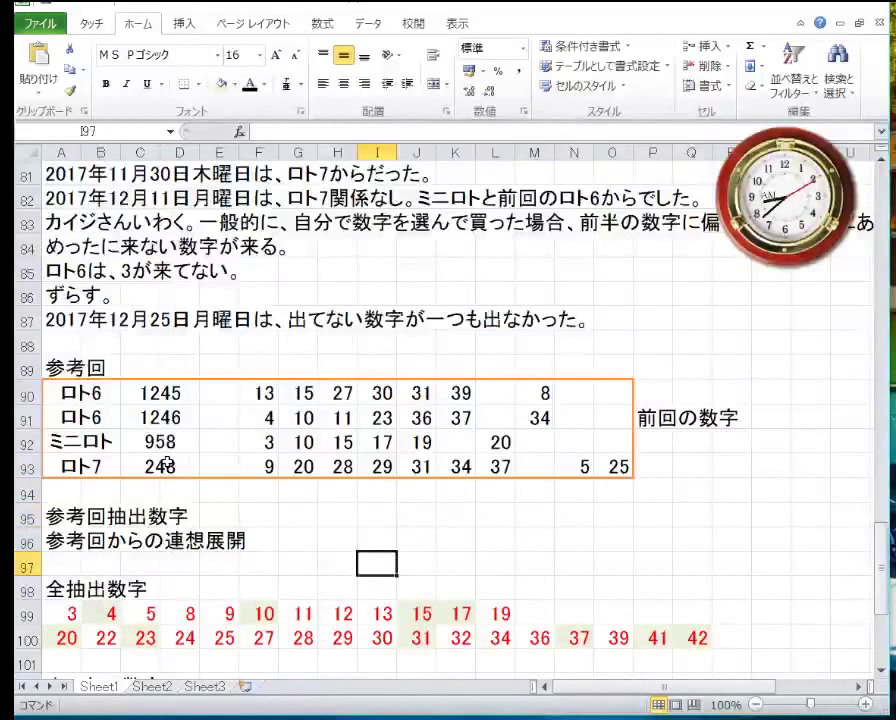
key("Down")
key("Down")
key("Down")
key("Down")
key("Down")
key("Down")
key("Down")
key("Down")
key("Down")
key("Down")
key("Down")
key("Down")
key("Down")
key("Down")
key("Down")
key("Down")
key("Down")
key("Down")
key("Down")
key("Down")
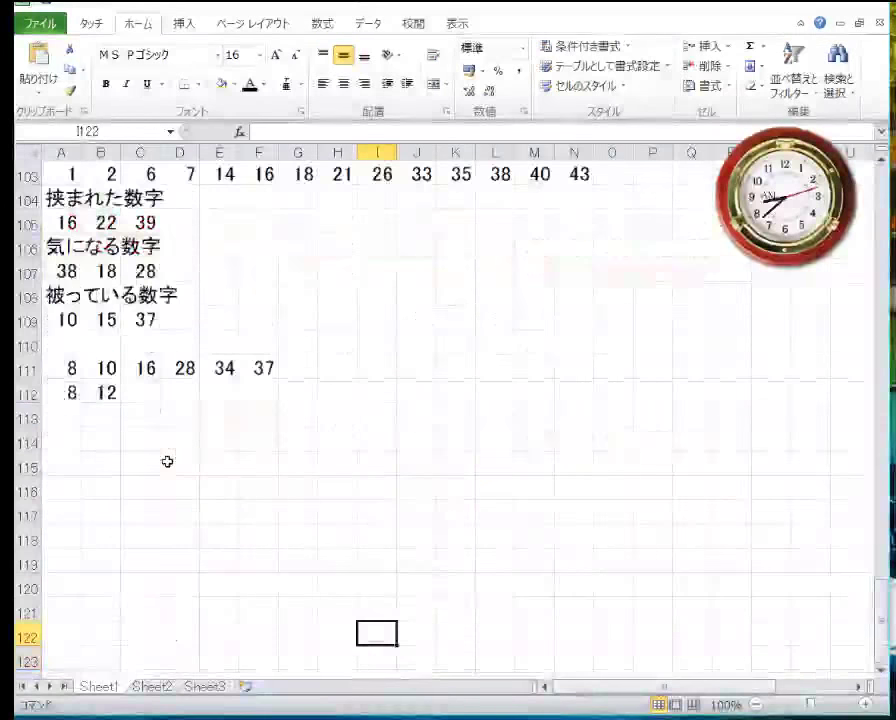
key("Up")
key("Up")
key("Up")
key("Up")
key("Up")
key("Up")
key("Up")
key("Up")
key("Up")
key("Left")
key("Left")
key("Left")
key("Left")
key("Left")
key("Left")
key("Left")
key("Left")
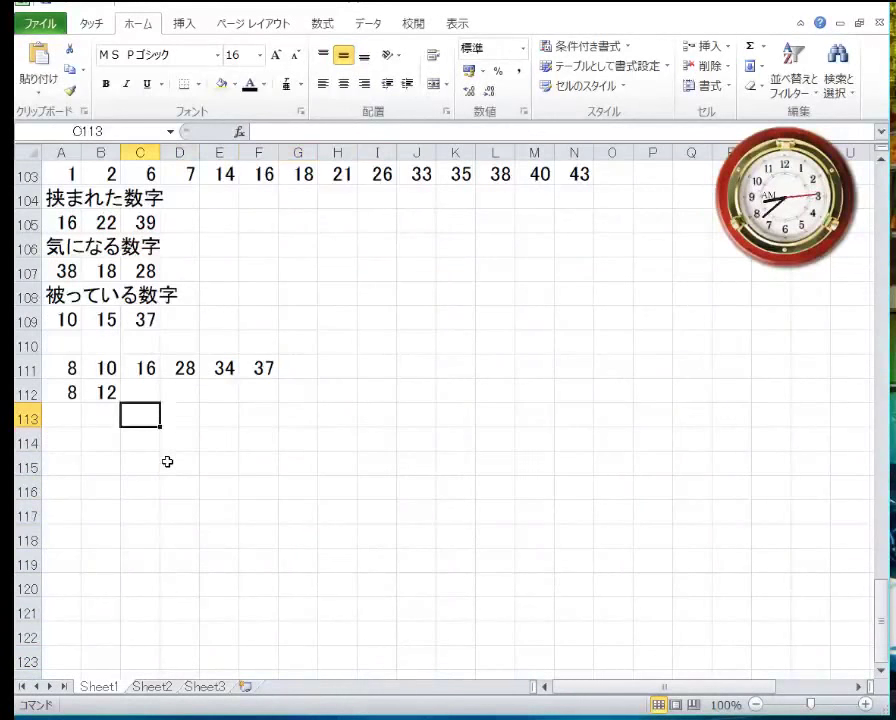
type("8")
key("Right")
type("13")
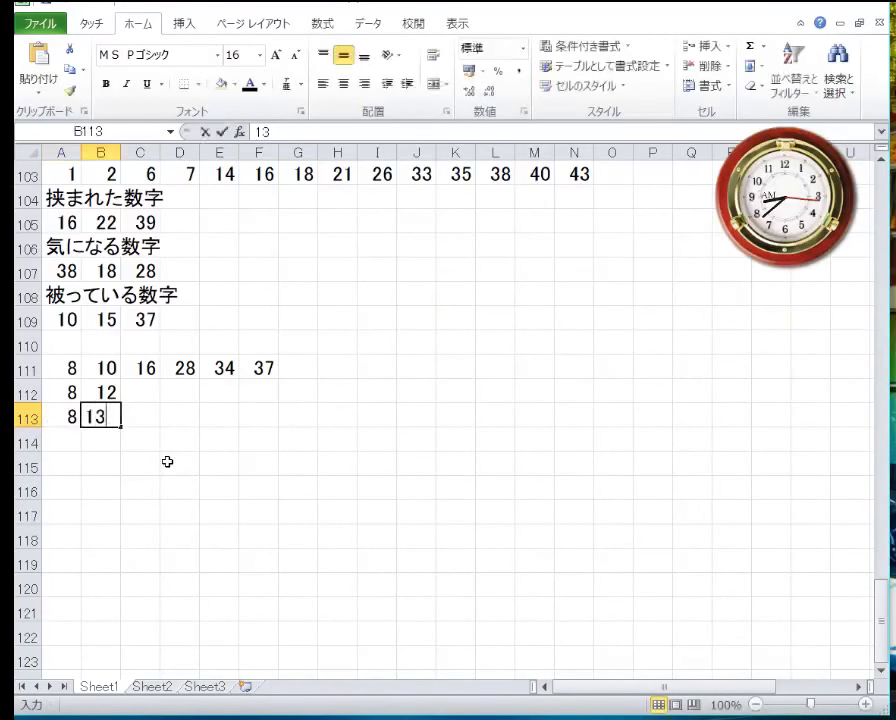
key("Right")
Check the 参考回 draw numbers from row 90 again for numbers to use in another candidate row
key("Up")
key("Up")
key("Up")
key("Up")
key("Up")
key("Up")
key("Up")
key("Up")
key("Up")
key("Up")
key("Up")
key("Up")
key("Up")
key("Up")
key("Up")
key("Up")
key("Up")
key("Up")
key("Up")
key("Up")
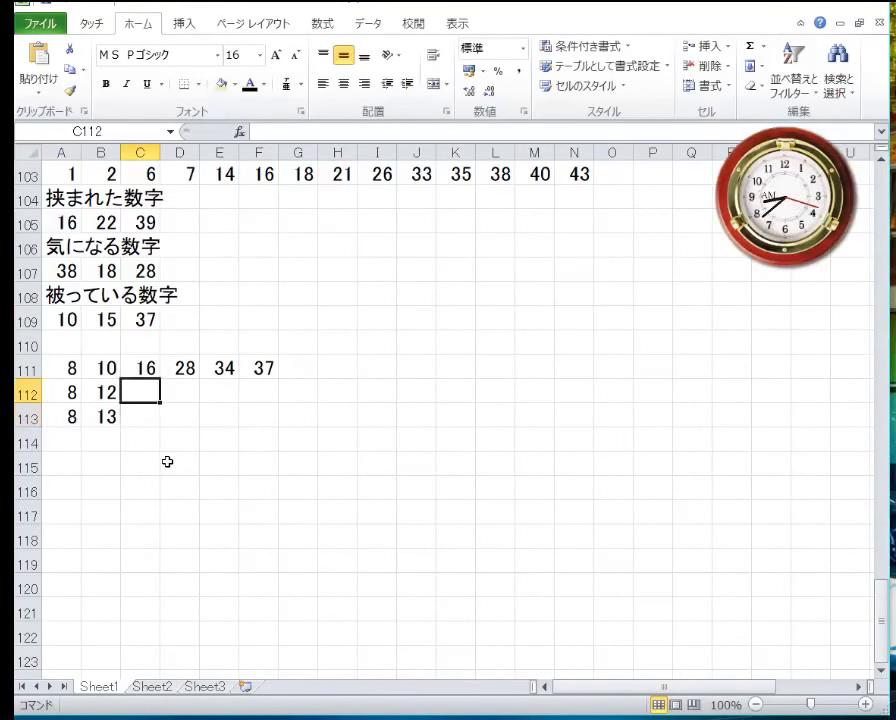
key("Up")
key("Up")
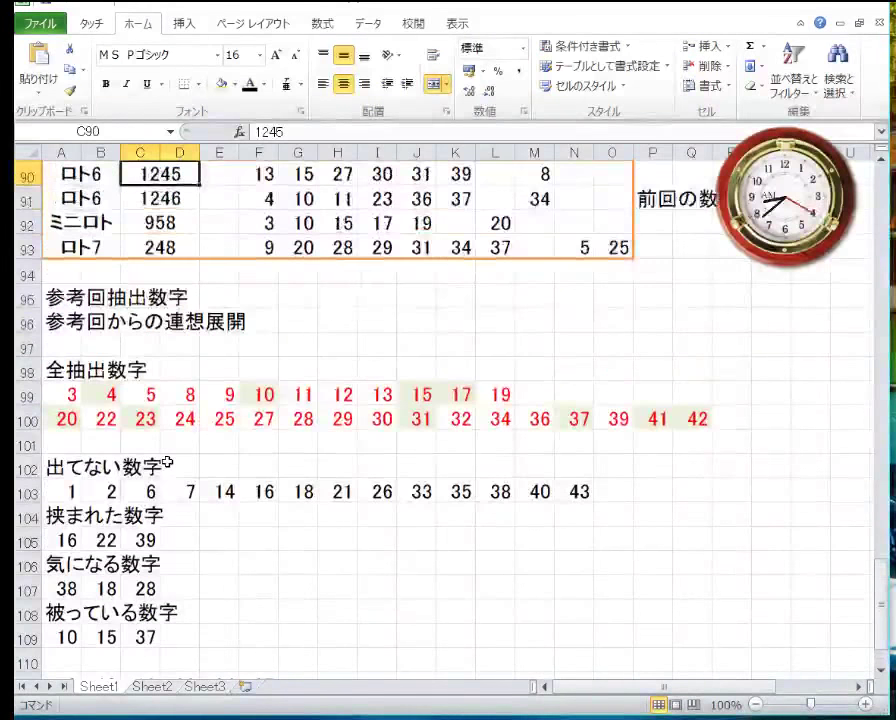
Enter a fourth candidate row of 5, 18, 25, 28, 29 and 43 in A114:F114
key("Down")
key("Down")
key("Down")
key("Down")
key("Down")
key("Down")
key("Down")
key("Down")
key("Down")
key("Down")
key("Down")
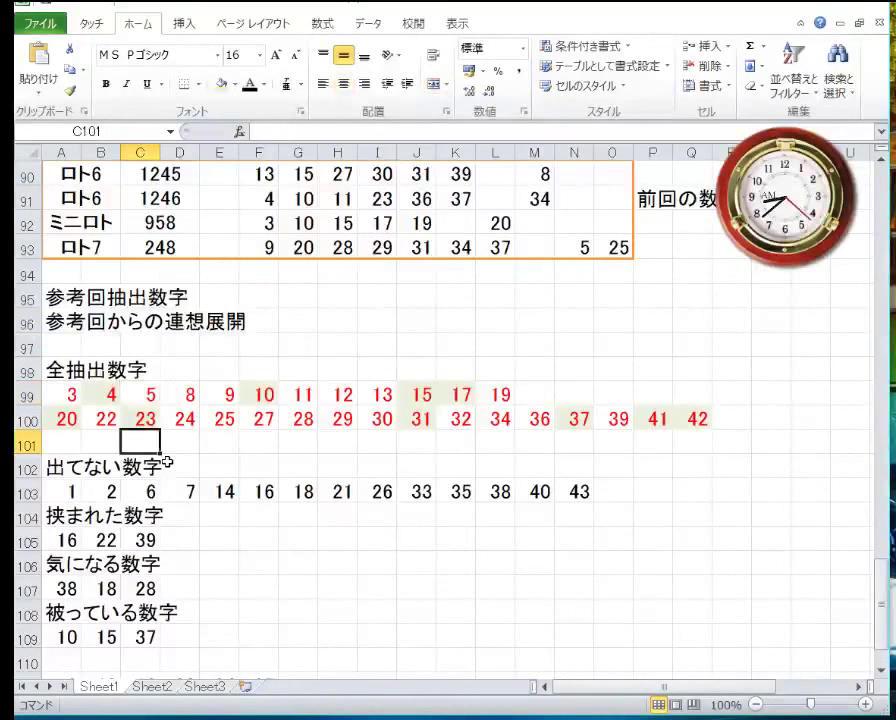
key("Down")
key("Down")
key("Down")
key("Down")
key("Down")
key("Down")
key("Down")
key("Down")
key("Down")
key("Down")
key("Down")
key("Down")
key("Down")
key("Down")
key("Down")
key("Down")
key("Up")
key("Up")
key("Up")
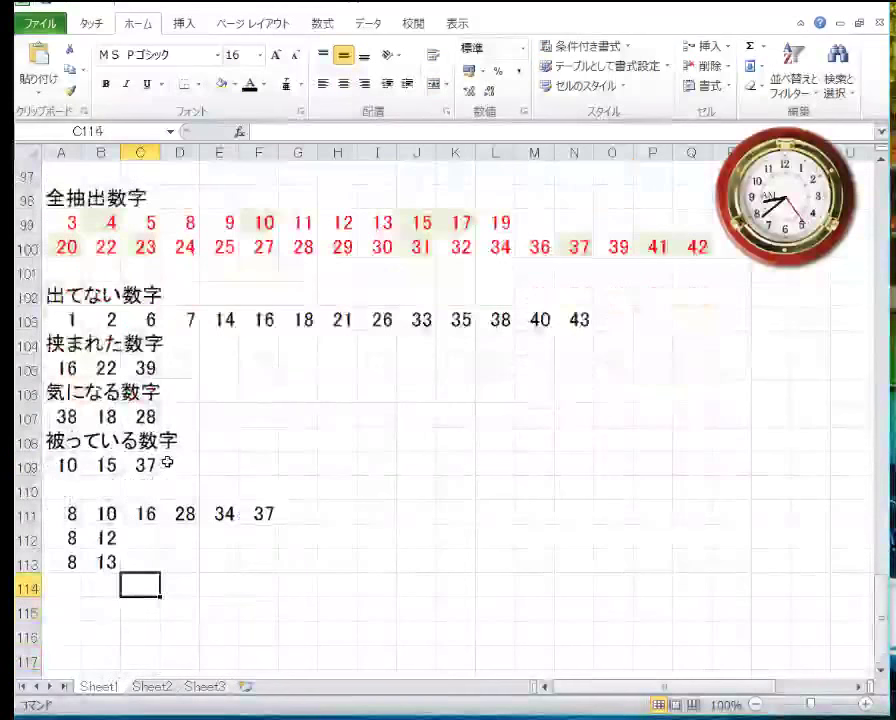
key("Left")
key("Left")
type("5")
key("Right")
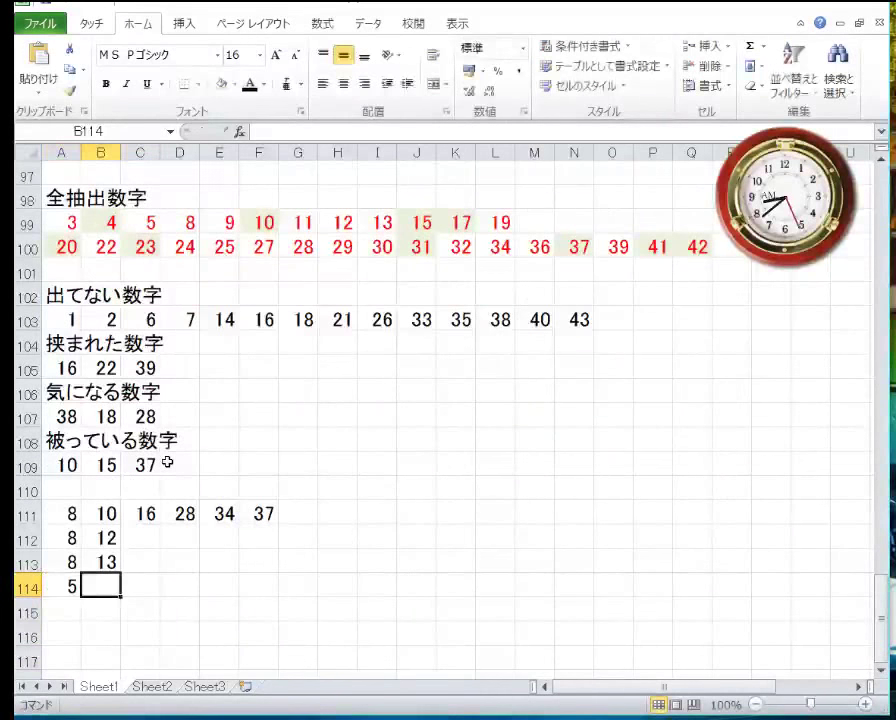
type("18")
key("Right")
type("25")
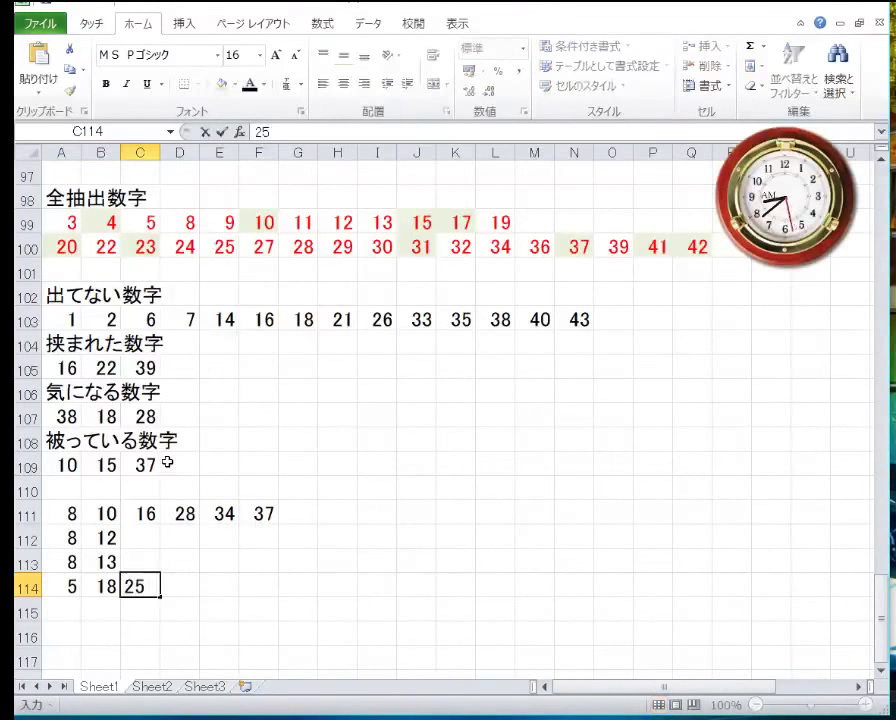
key("Right")
type("28")
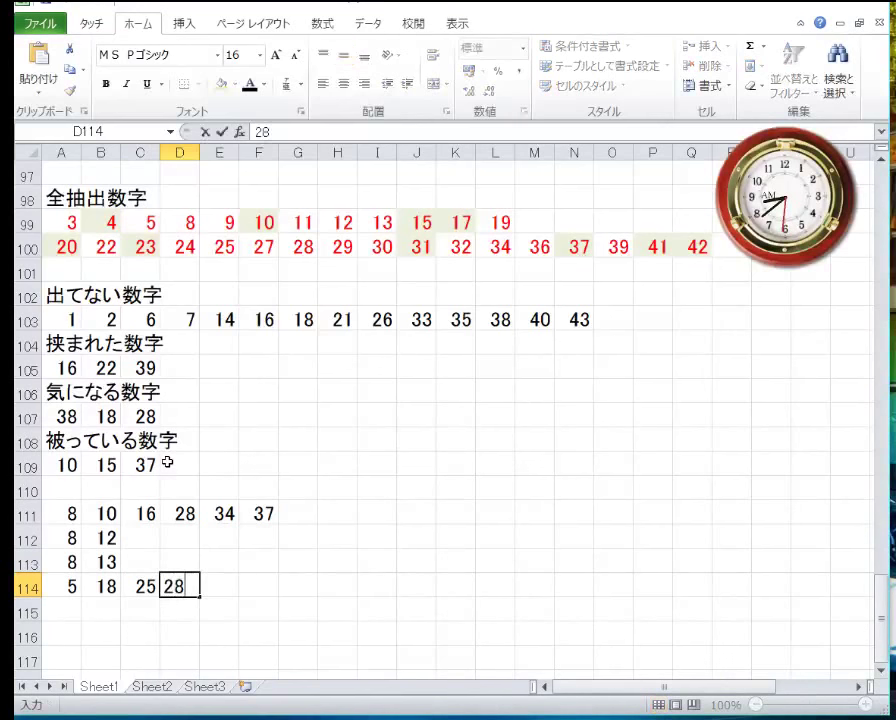
key("Right")
type("29")
key("Right")
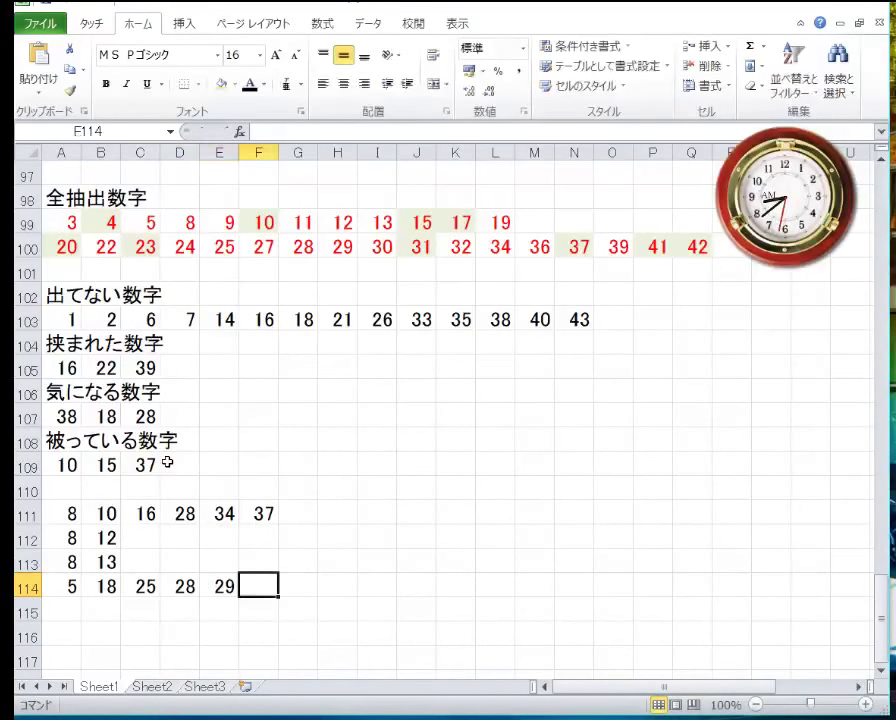
type("3")
key("BackSpace")
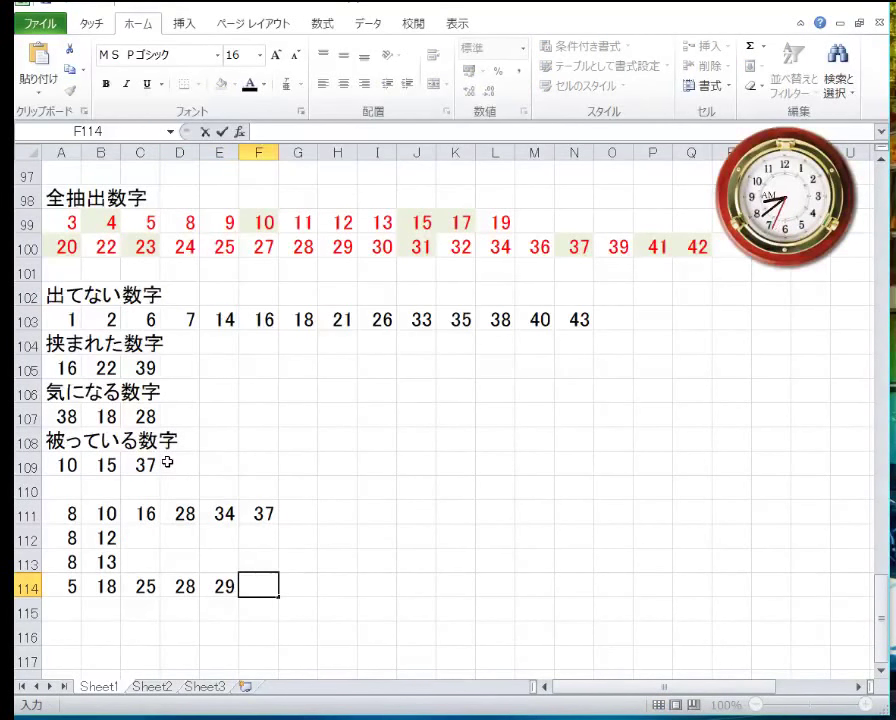
type("43")
key("Return")
Complete the second candidate row with 17, 27, 28 and 29 in C112:F112
key("Up")
key("Up")
key("Up")
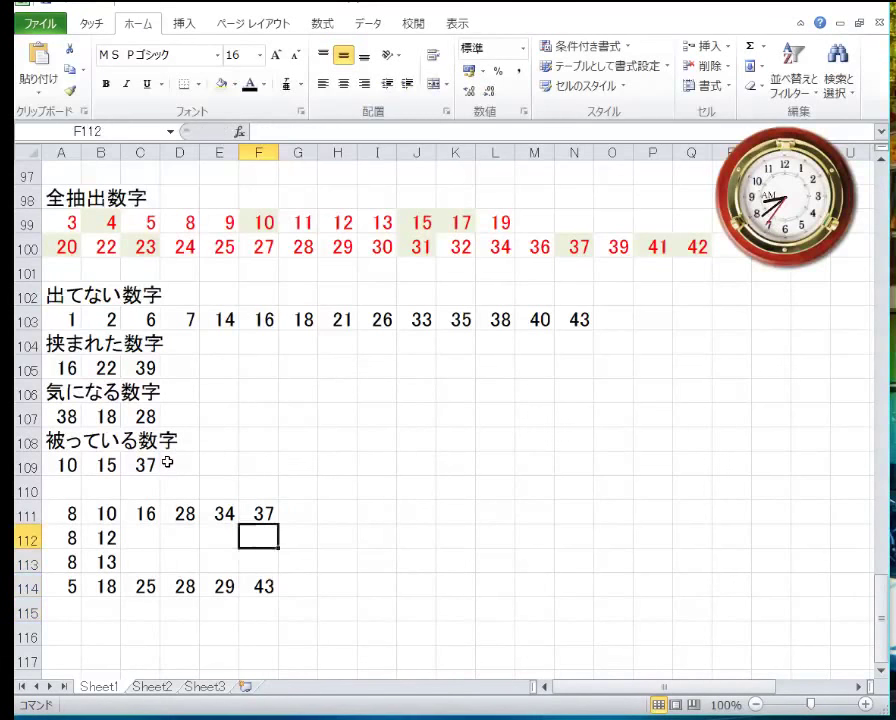
key("Left")
key("Left")
key("Left")
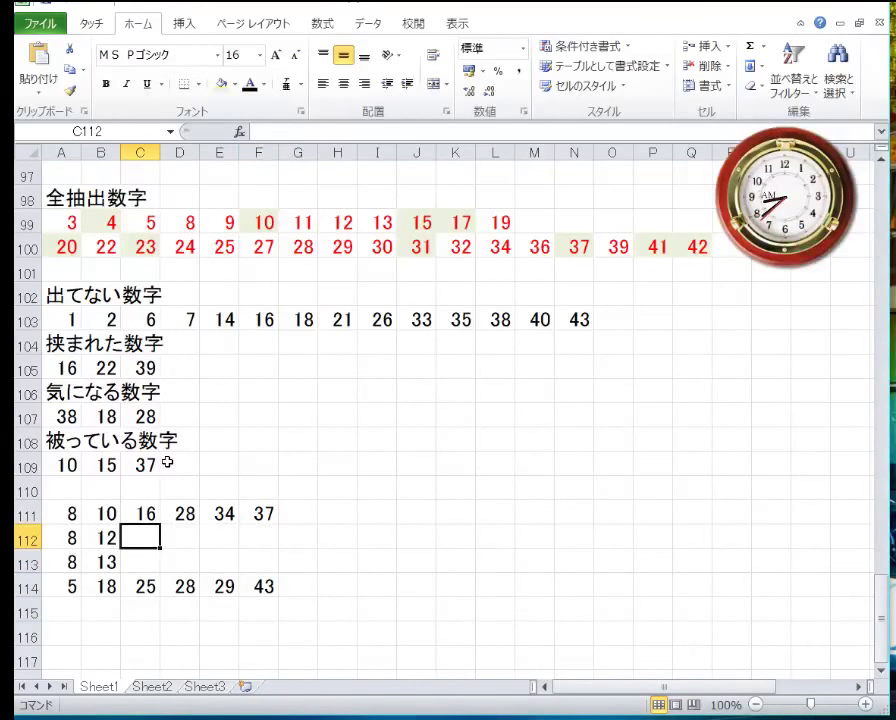
type("1")
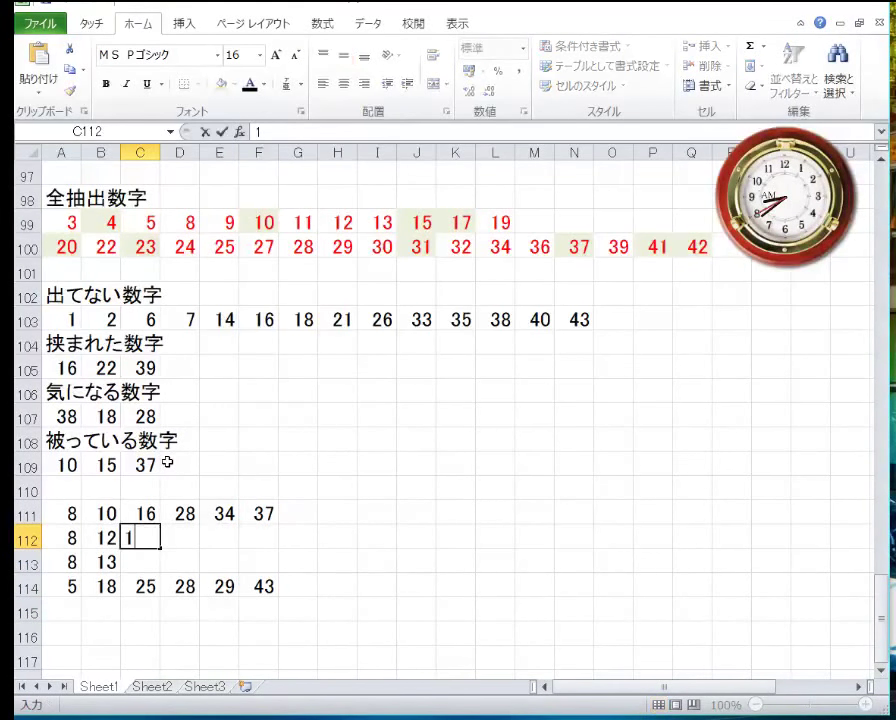
type("7")
key("Tab")
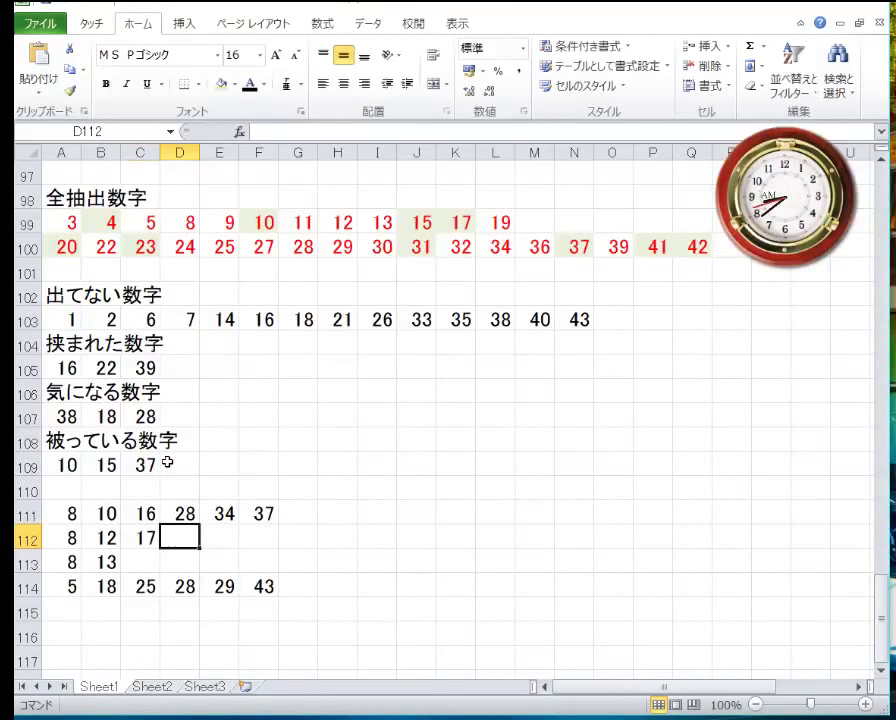
type("27")
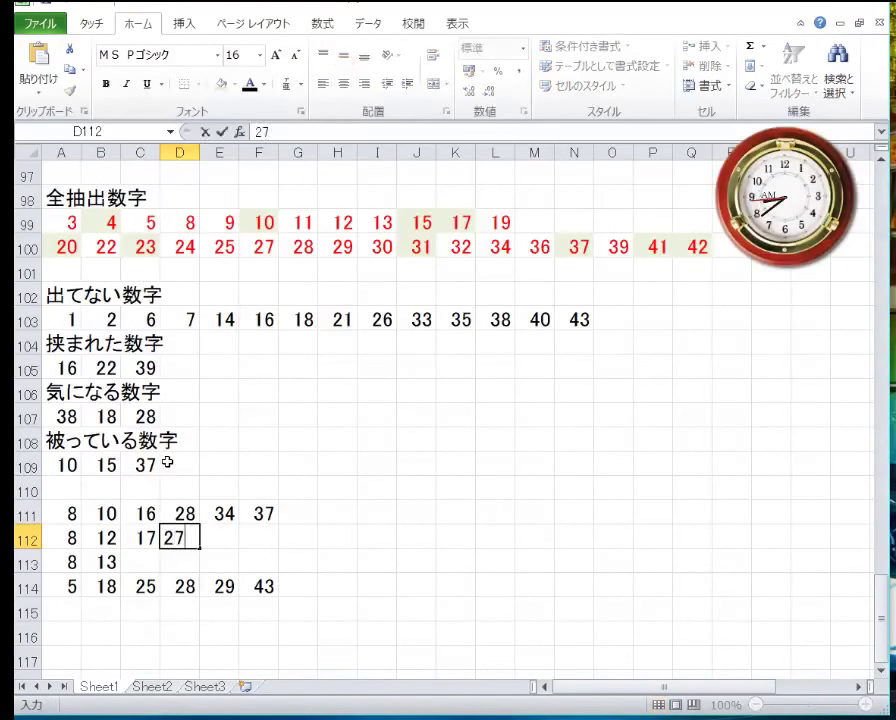
key("Tab")
type("28")
key("Tab")
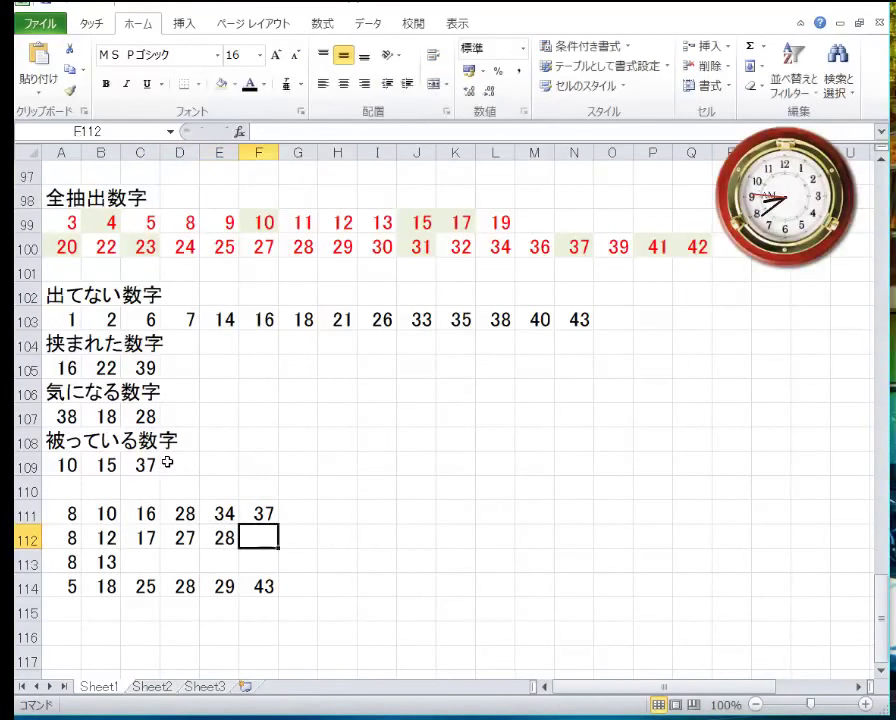
type("29")
key("Return")
Complete the third candidate row with 18, 22, 28 and 39 in C113:F113
key("Left")
key("Left")
key("Left")
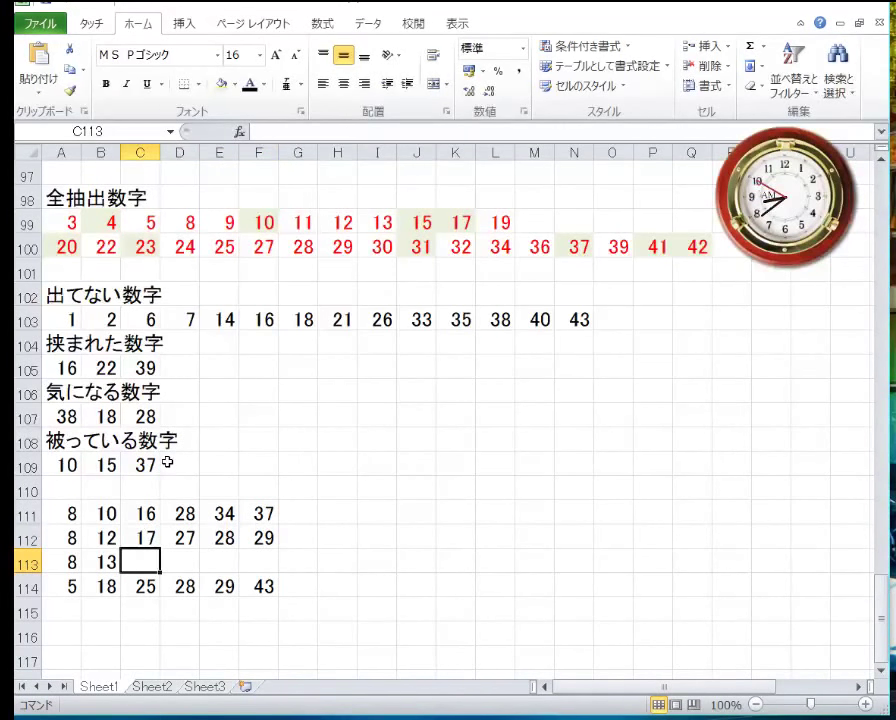
type("18")
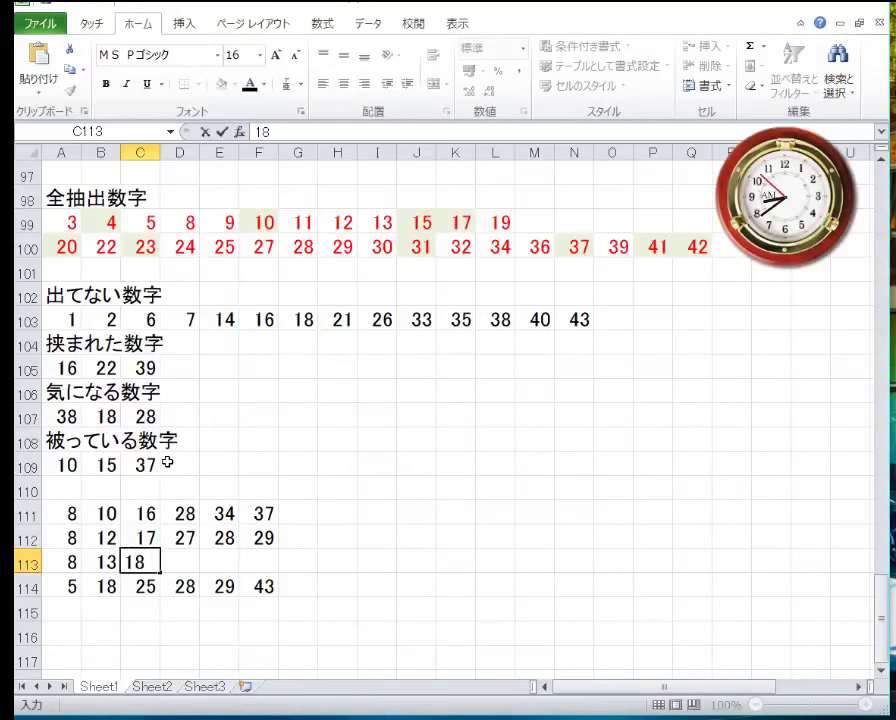
key("Right")
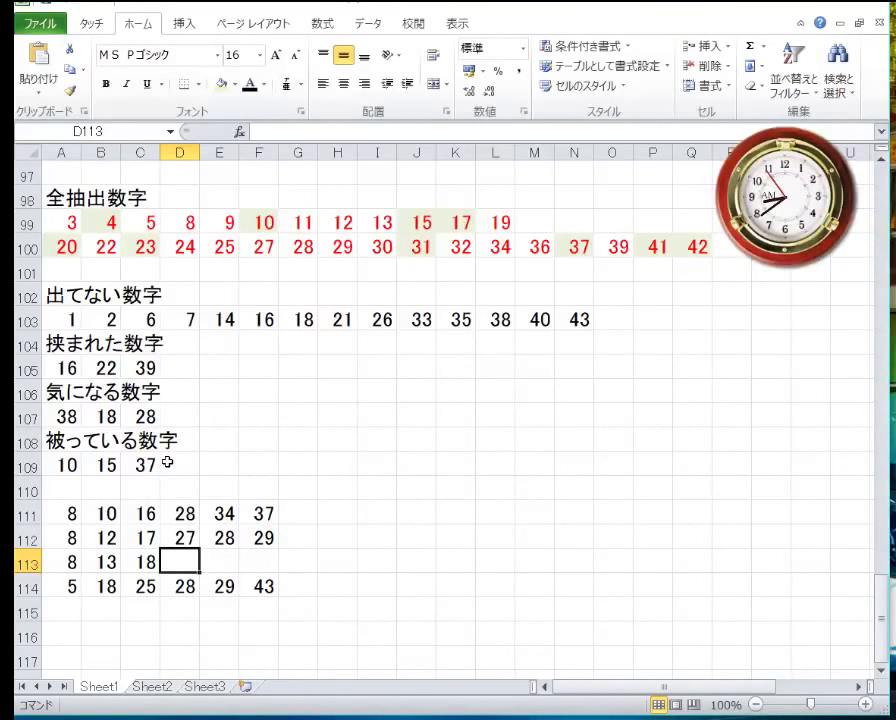
type("2")
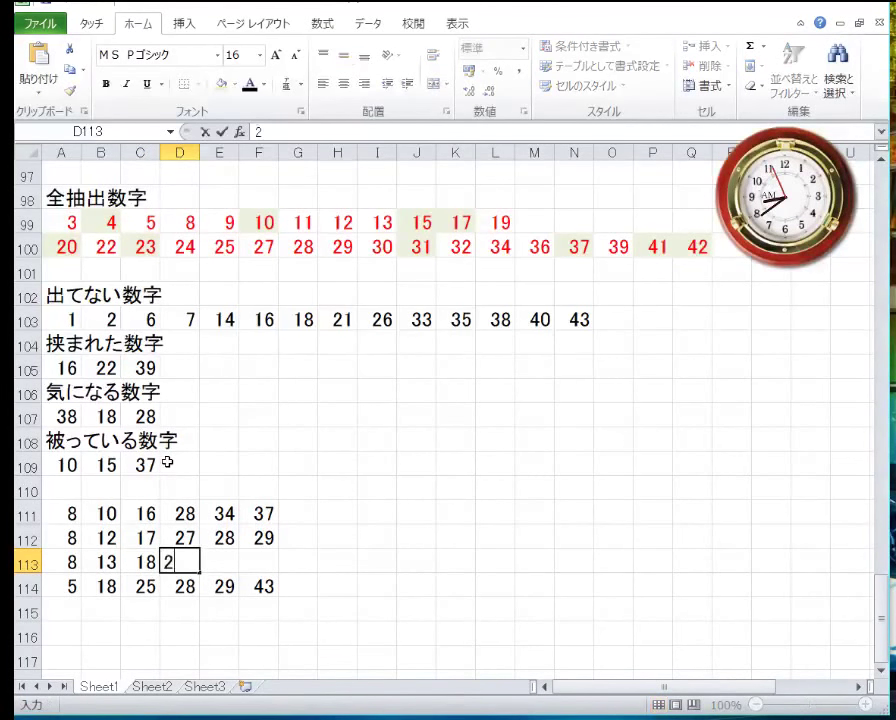
type("2")
key("Right")
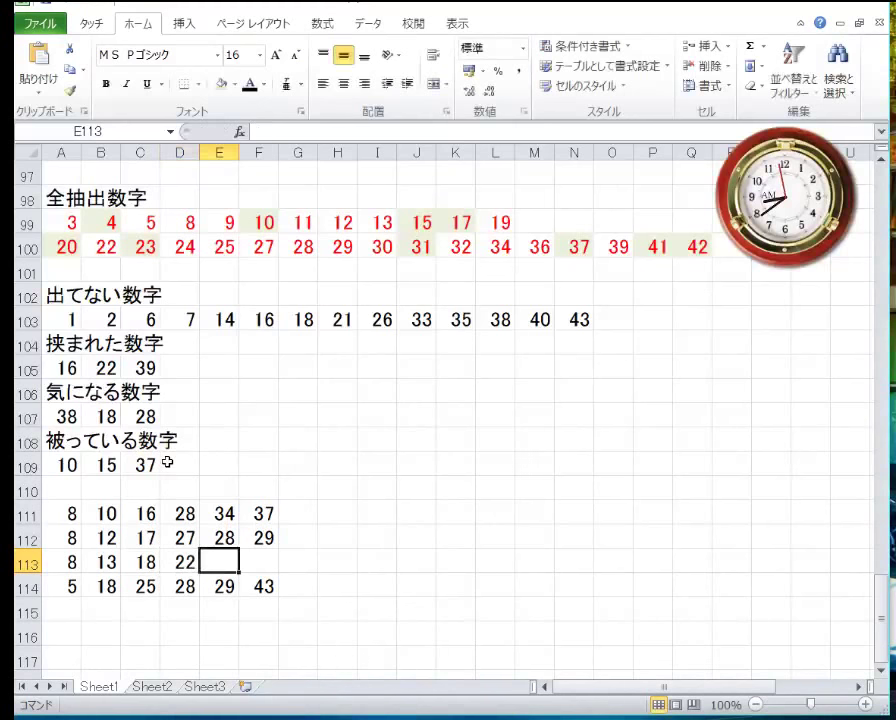
type("28")
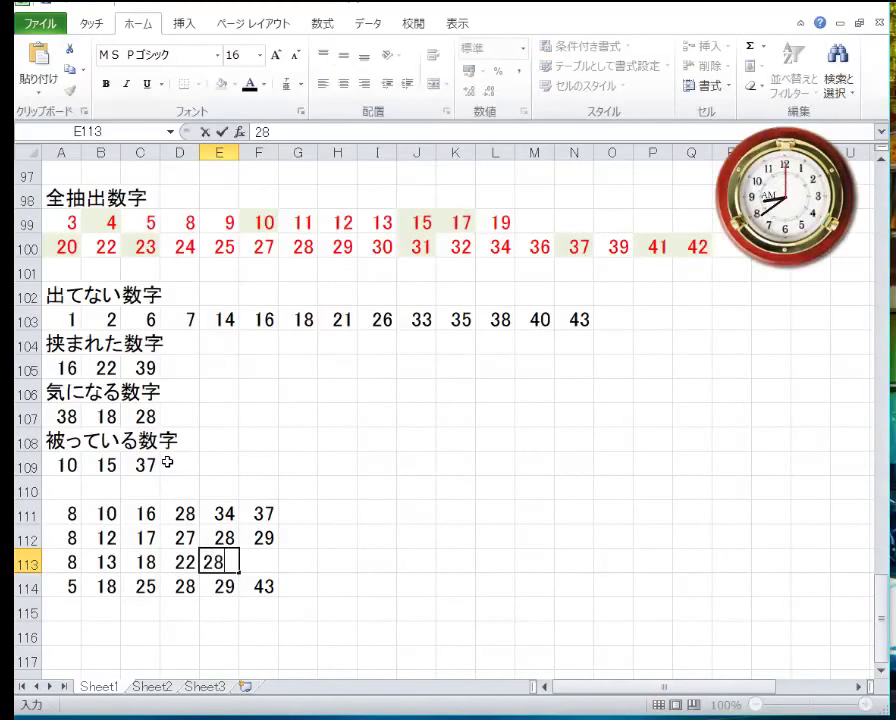
key("Right")
type("39")
key("Return")
key("Return")
key("Return")
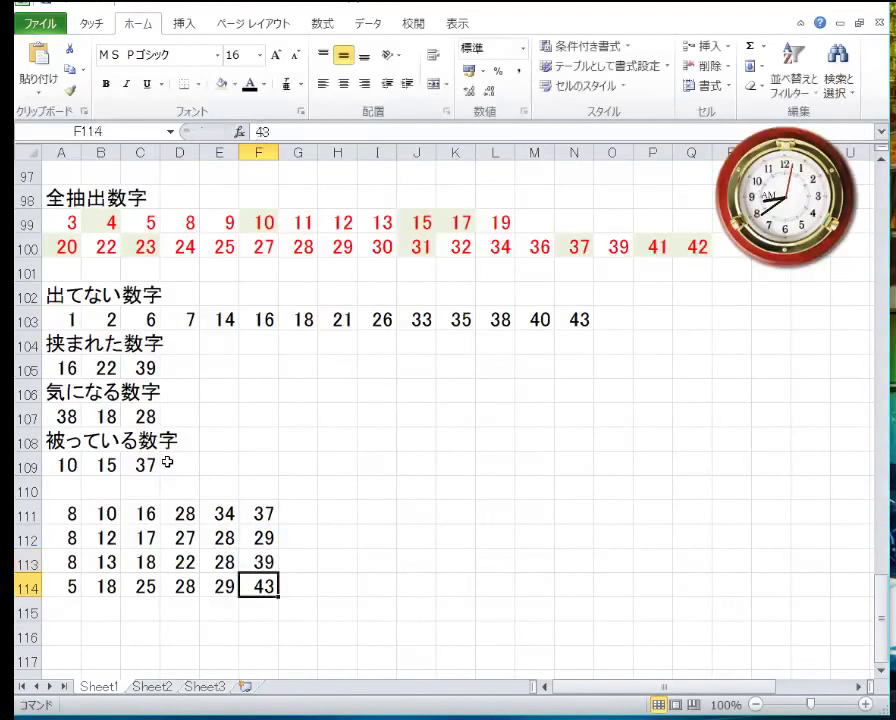
Review the four candidate rows in A111:F114
key("Up")
key("Left")
key("Left")
key("Left")
key("Left")
key("Left")
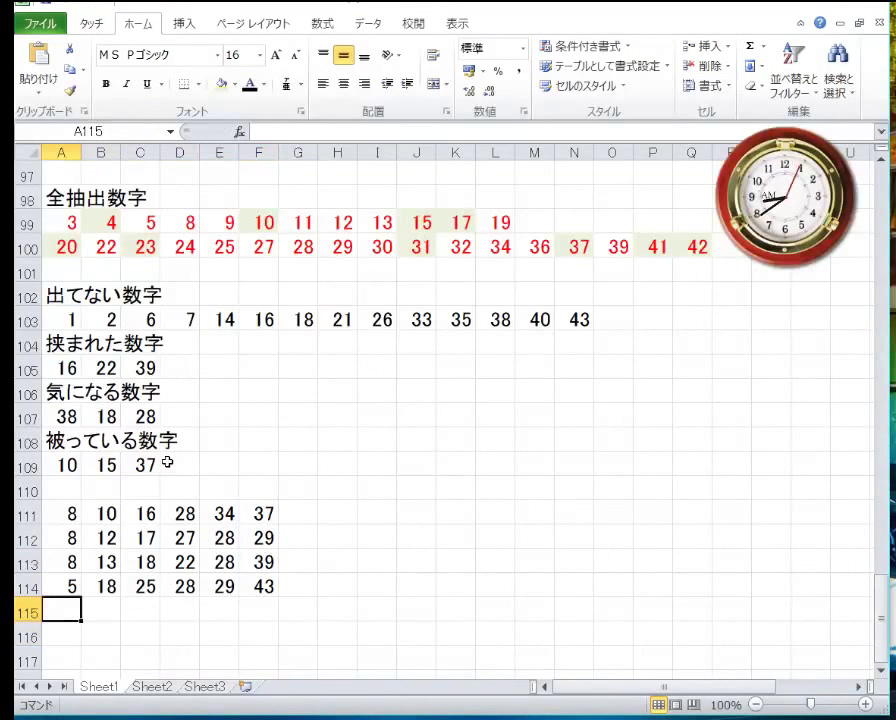
key("Up")
key("Up")
key("Up")
key("Up")
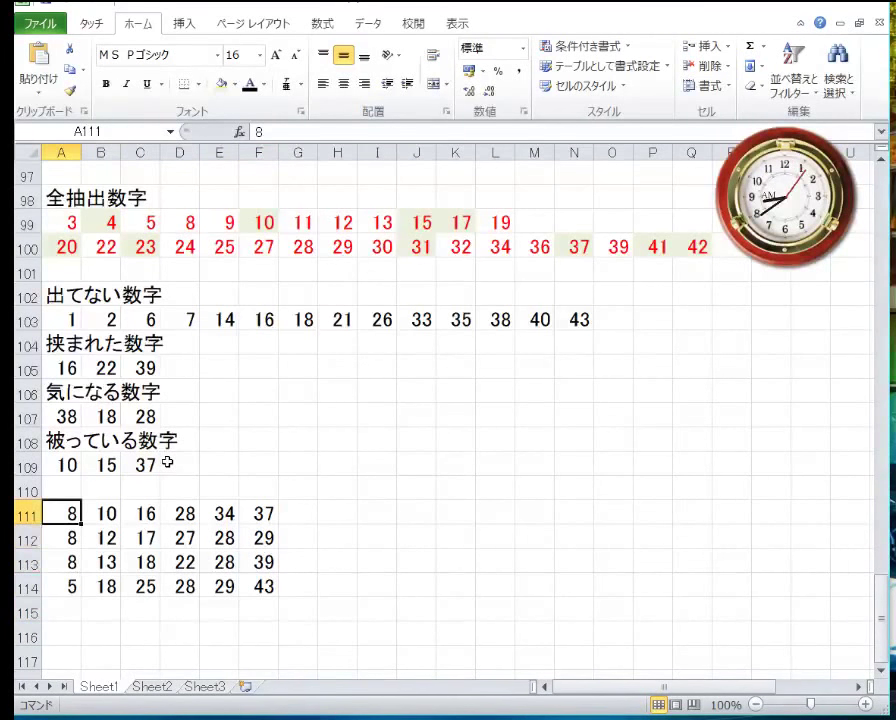
key("Right")
key("Right")
key("Right")
key("Right")
key("Right")
key("Down")
key("Down")
key("Down")
key("Down")
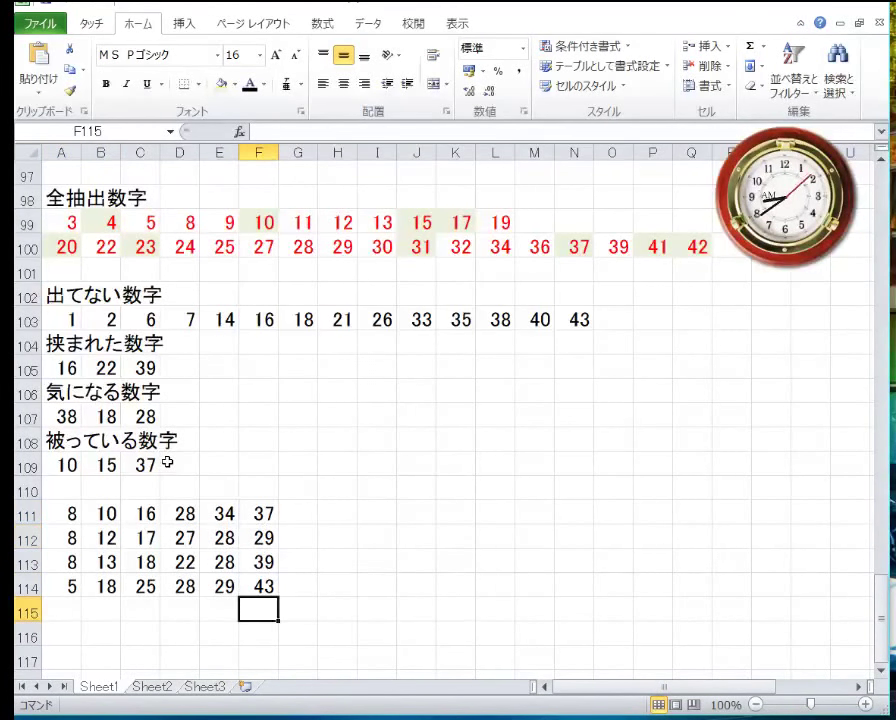
Compare the candidates with the ロト6 1245 and 1246 draws in the 参考回 table
key("Left")
key("Up")
key("Up")
key("Up")
key("Up")
key("Up")
key("Up")
key("Up")
key("Up")
key("Up")
key("Up")
key("Up")
key("Up")
key("Up")
key("Up")
key("Up")
key("Up")
key("Up")
key("Up")
key("Up")
key("Up")
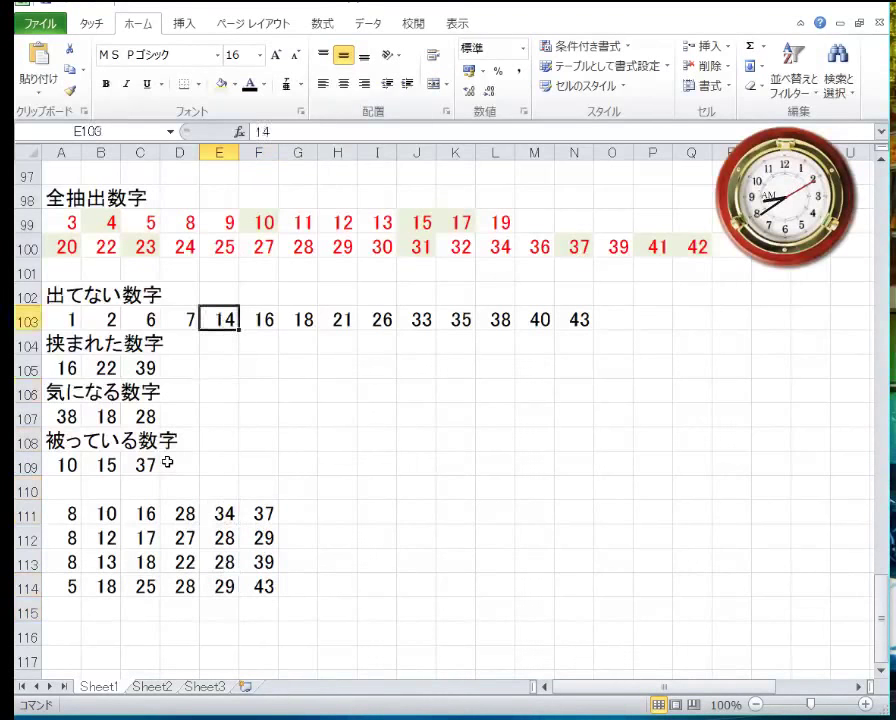
key("Up")
key("Up")
key("Up")
key("Down")
key("Down")
key("Down")
key("Down")
key("Down")
key("Down")
key("Down")
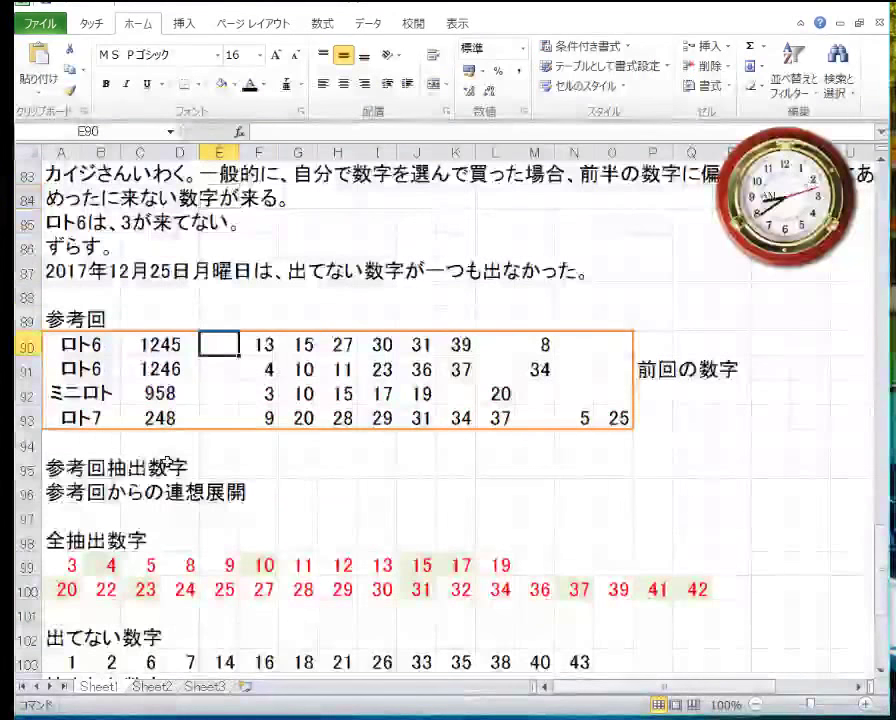
key("Right")
key("Right")
key("Down")
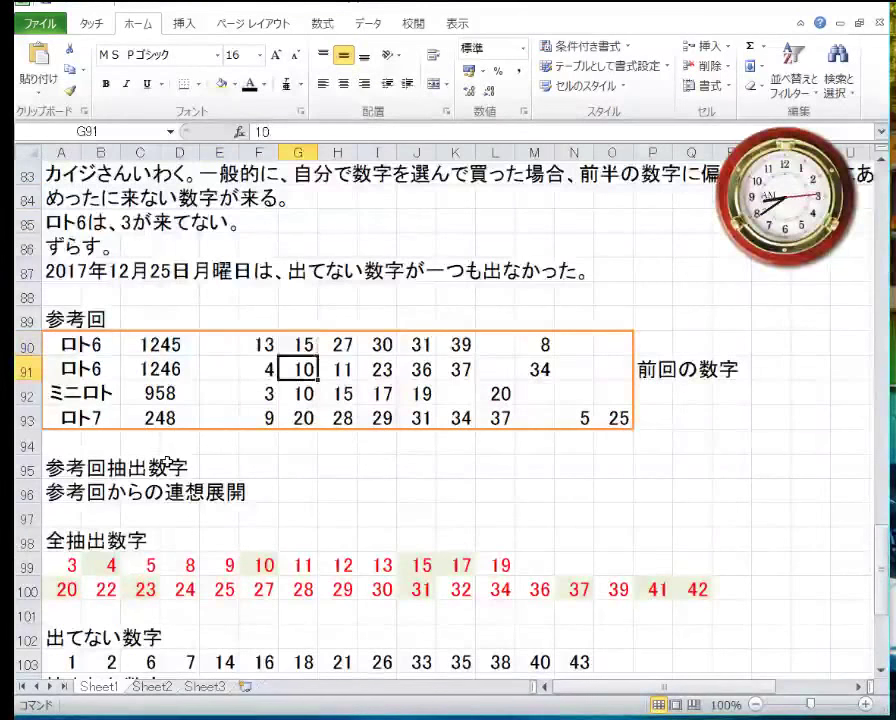
key("Up")
key("Right")
key("Right")
key("Right")
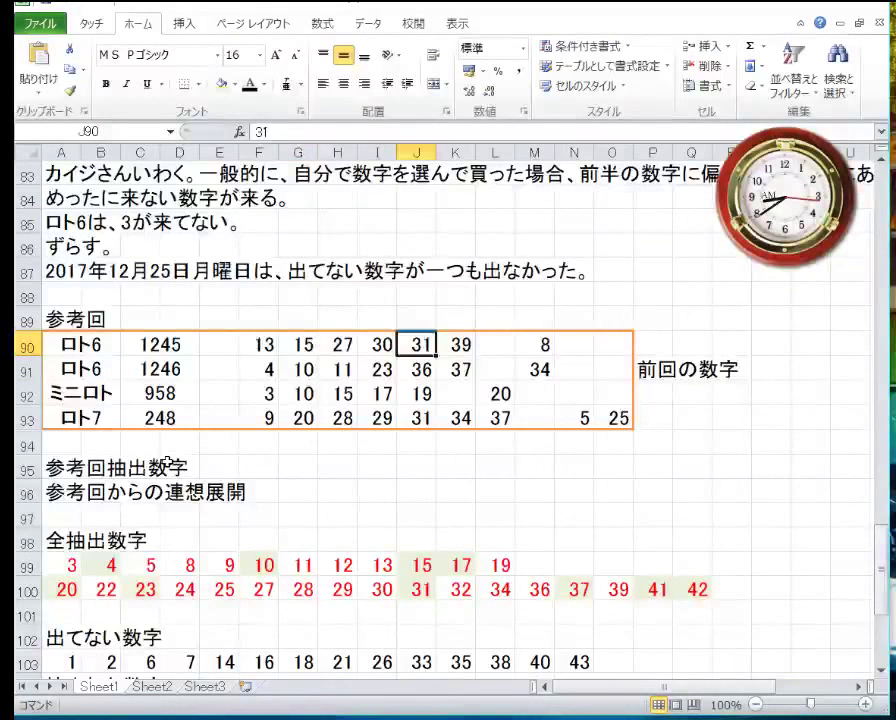
key("Left")
key("Left")
key("Left")
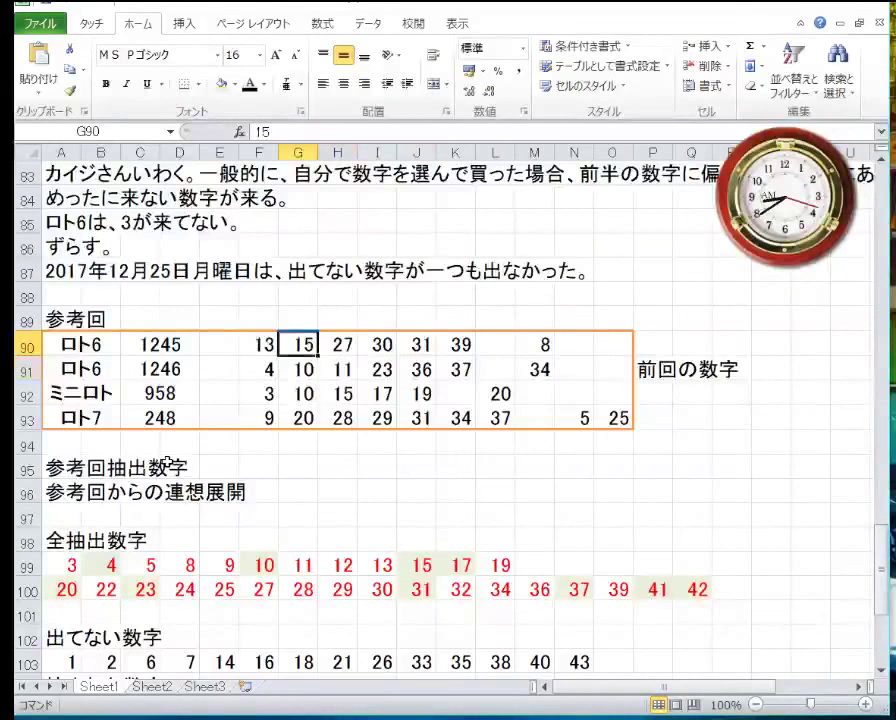
Check the four draws in the 参考回 table against the 全抽出数字 list
key("Down")
key("Down")
key("Down")
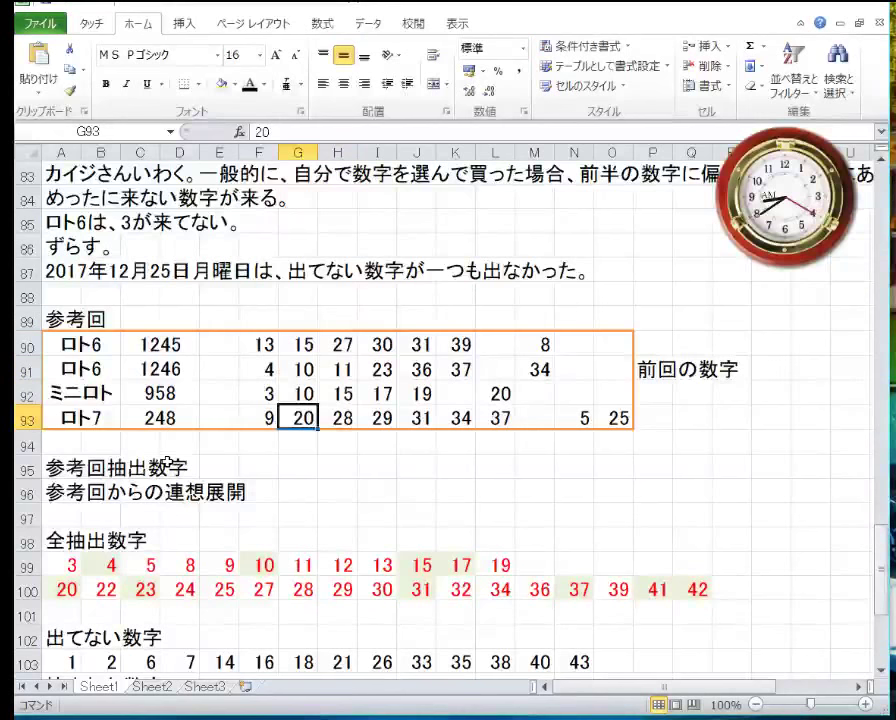
key("Down")
key("Down")
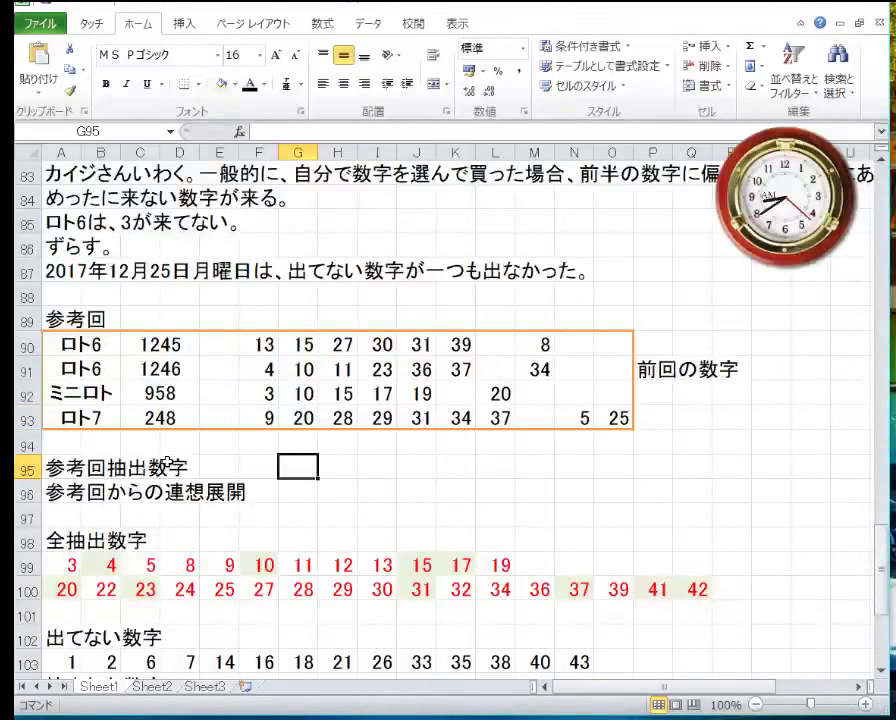
key("Down")
key("Down")
key("Down")
key("Down")
key("Down")
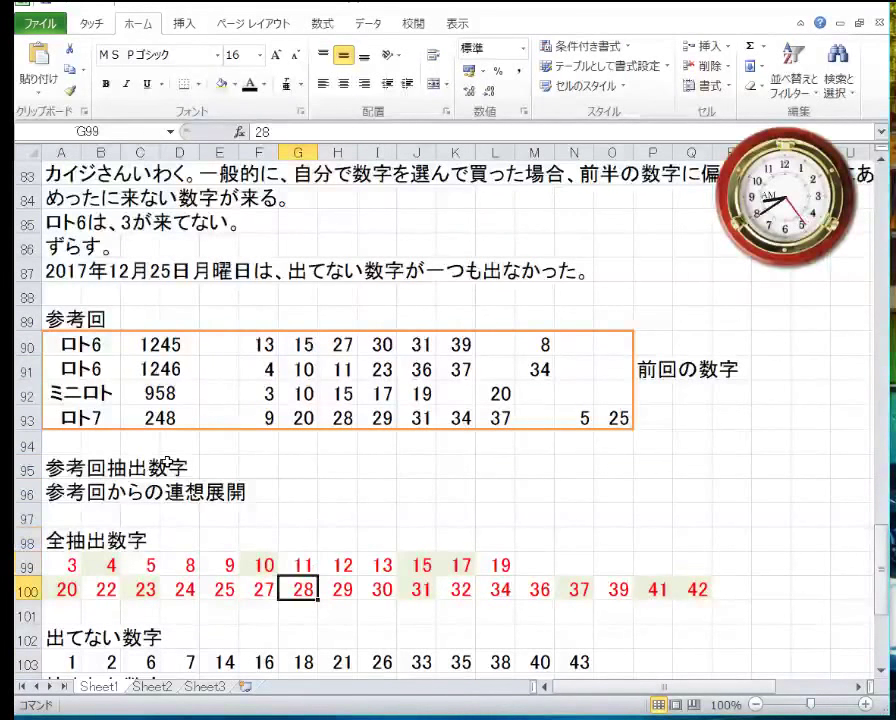
Enter 27, 28, 29 and 31 in C115:F115 of the fifth candidate row
key("Down")
key("Down")
key("Down")
key("Down")
key("Down")
key("Down")
key("Down")
key("Down")
key("Down")
key("Down")
key("Down")
key("Down")
key("Down")
key("Down")
key("Down")
key("Down")
key("Down")
key("Down")
key("Down")
key("Down")
key("Up")
key("Up")
key("Up")
key("Up")
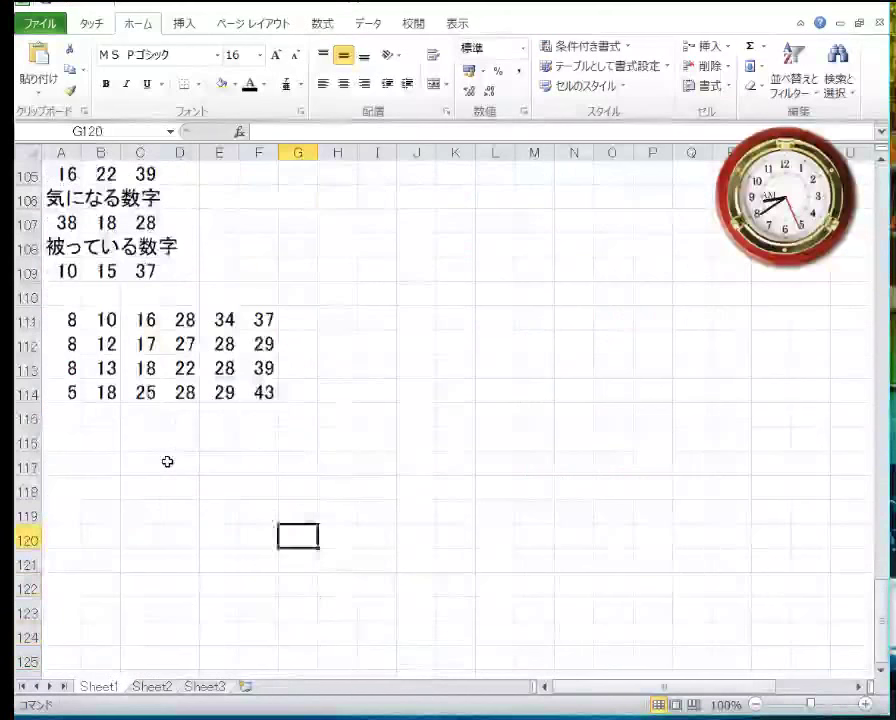
key("Up")
key("Up")
key("Up")
key("Up")
key("Up")
key("Left")
key("Left")
key("Left")
key("Left")
type("27")
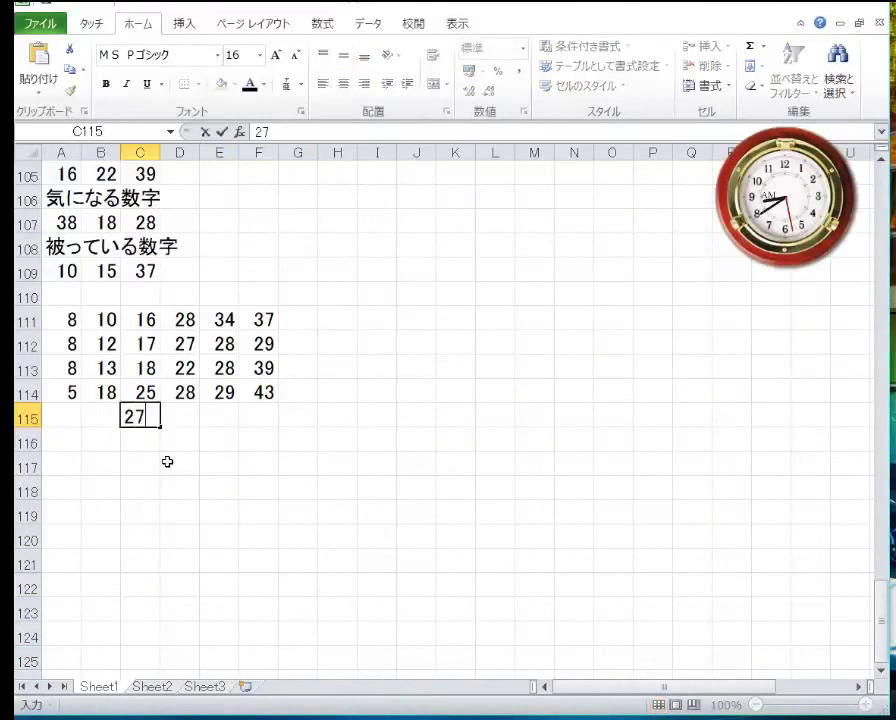
key("Right")
type("28")
key("Right")
type("29")
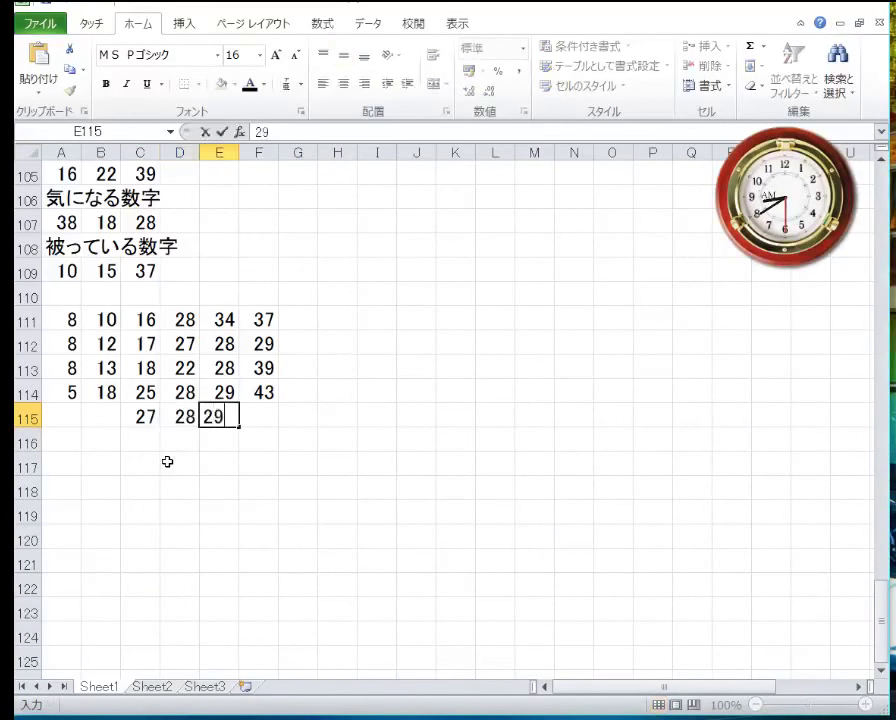
key("Right")
type("31")
key("Return")
Complete the fifth candidate row with 4 and 6 in A115:B115
key("Up")
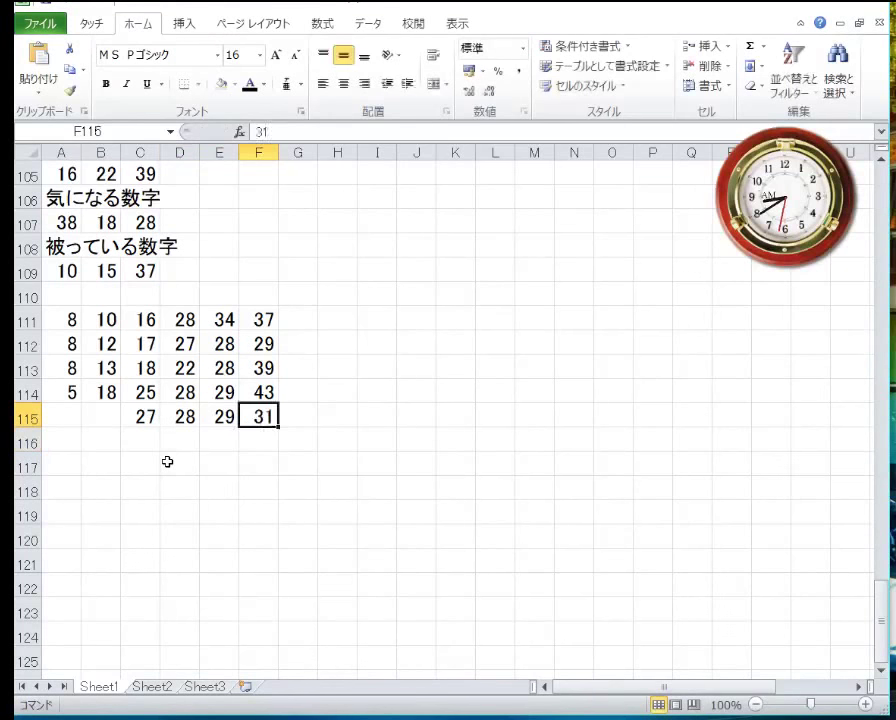
key("Left")
key("Left")
key("Left")
key("Left")
key("Left")
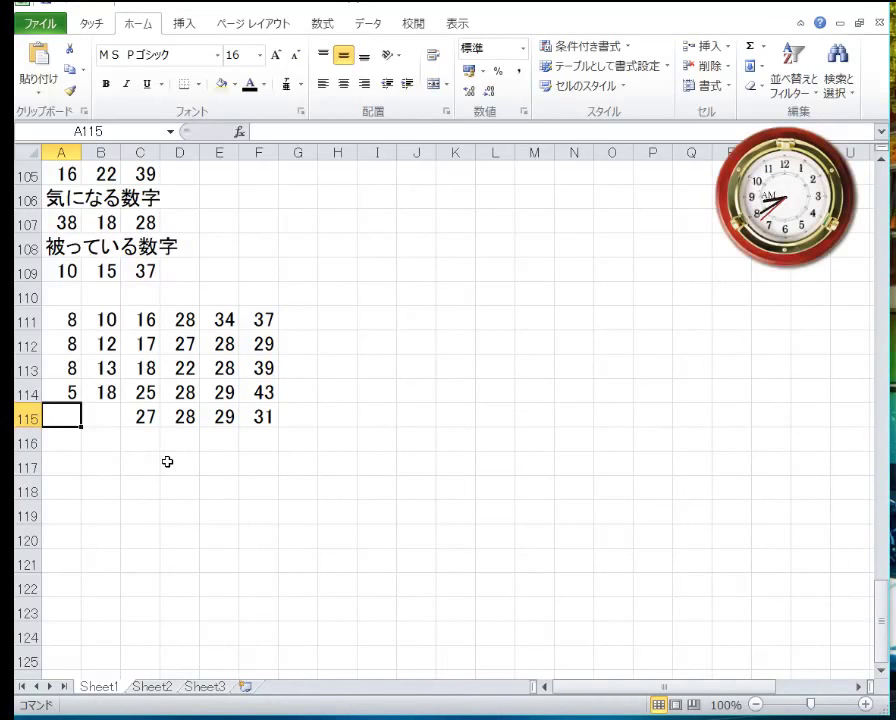
type("4")
key("Right")
type("6")
key("Return")
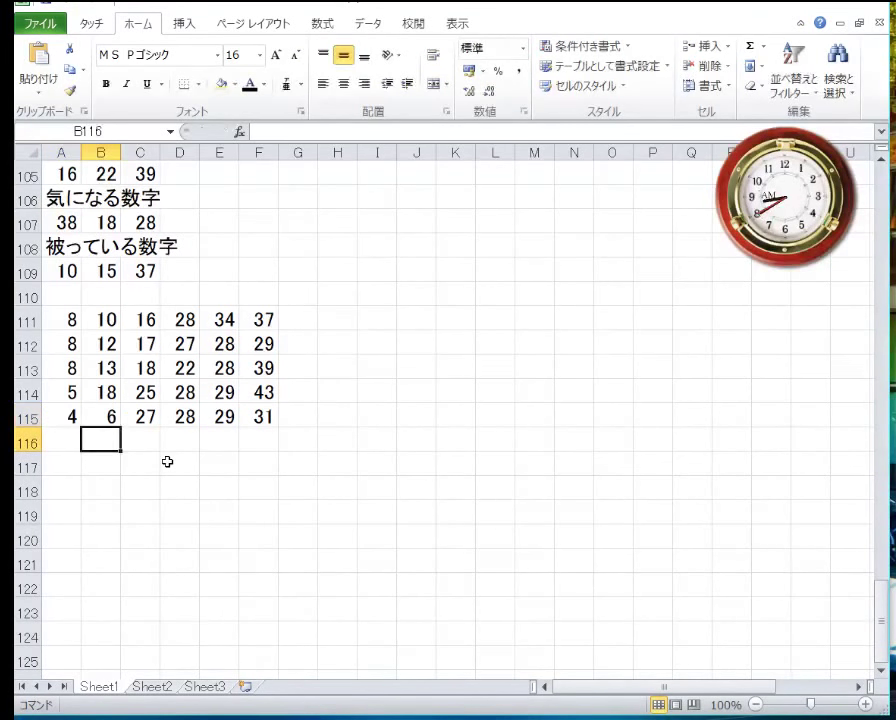
Start the sixth candidate row with 1, 8 and 13 in A116:C116
key("Left")
key("Down")
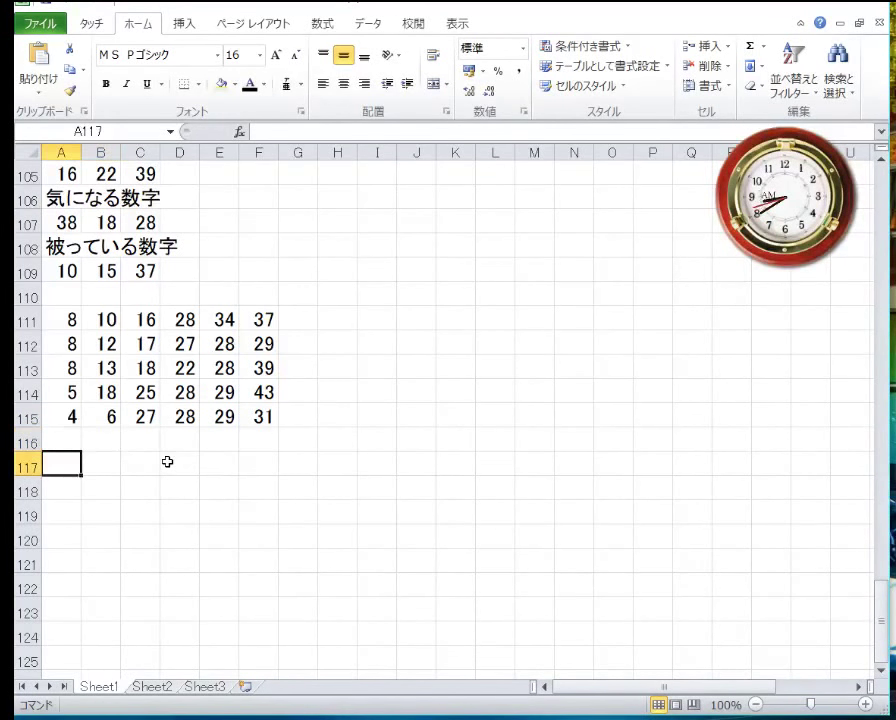
key("Down")
key("Up")
key("Up")
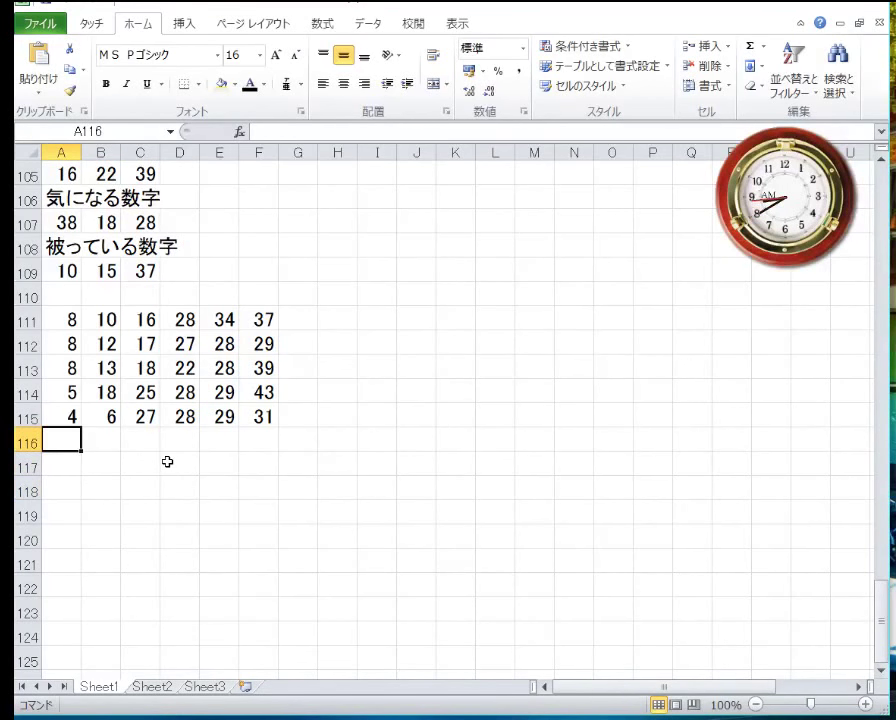
type("1")
key("Right")
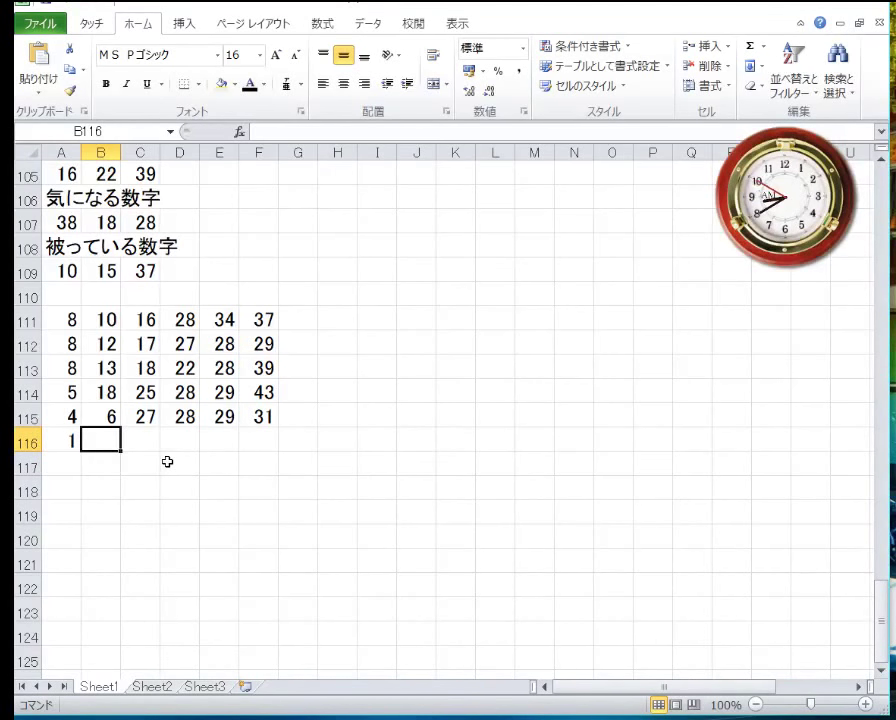
type("8")
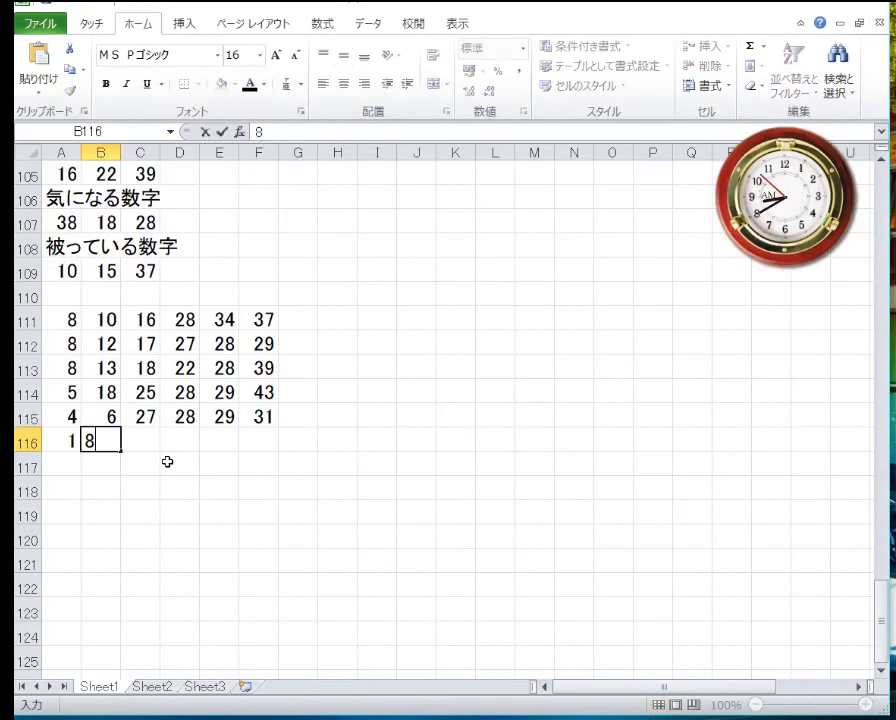
key("Right")
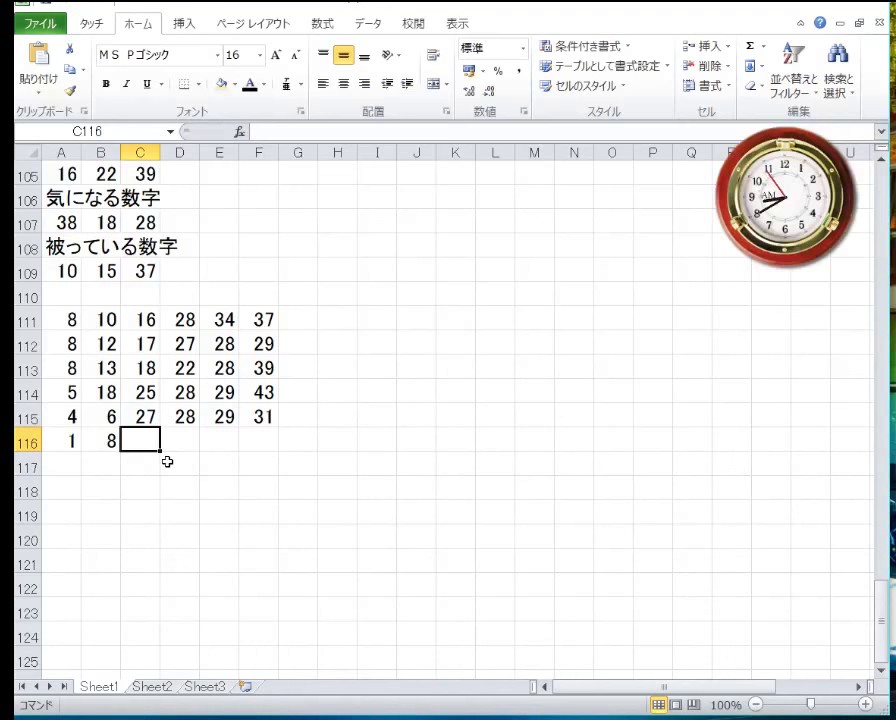
type("13")
key("Right")
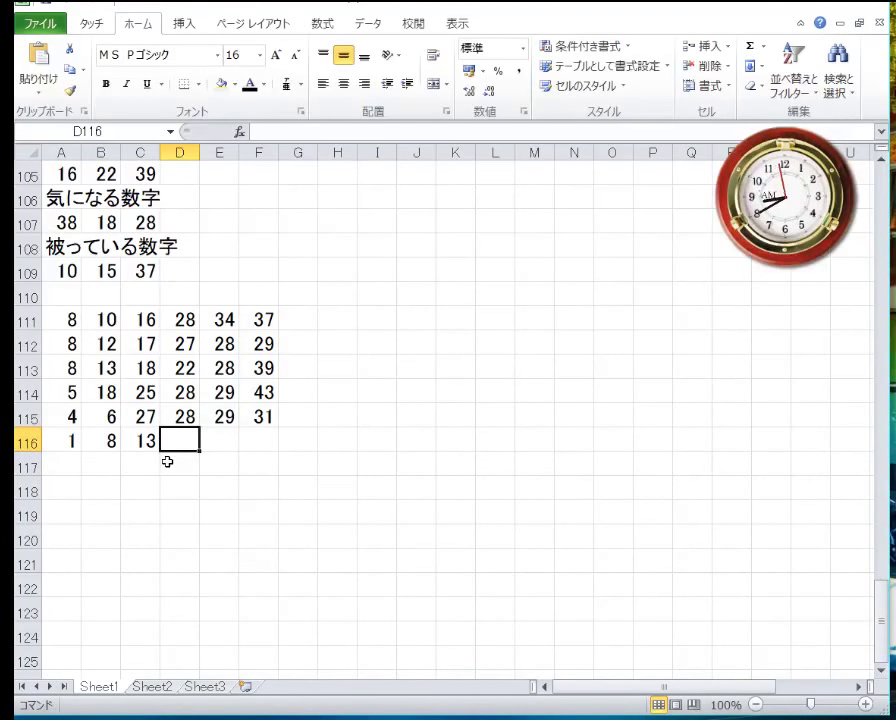
Complete the sixth candidate row with 15, 28 and 31 in D116:F116
type("15")
key("Right")
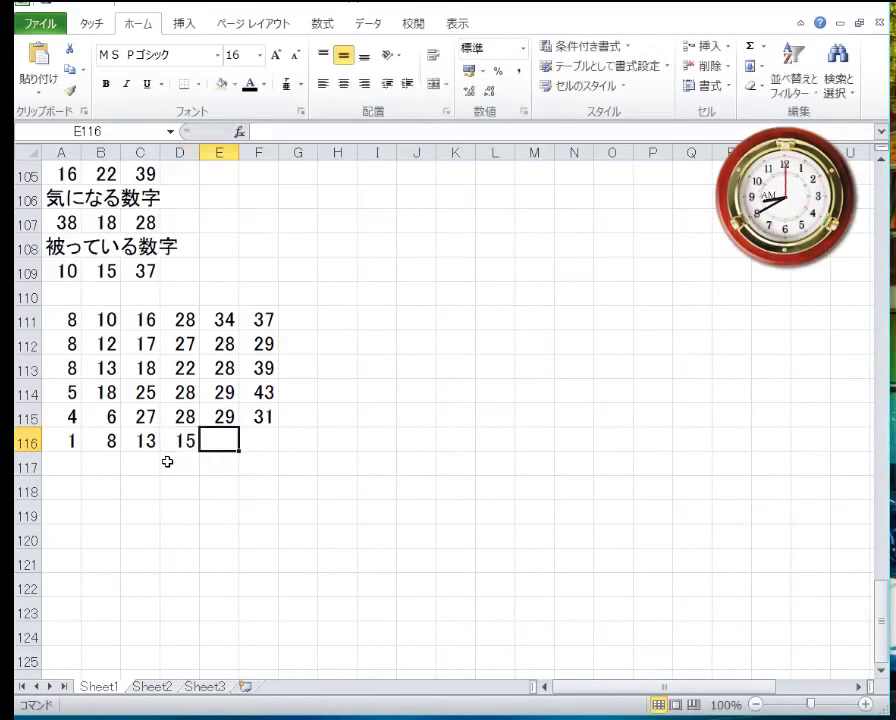
type("28")
key("Right")
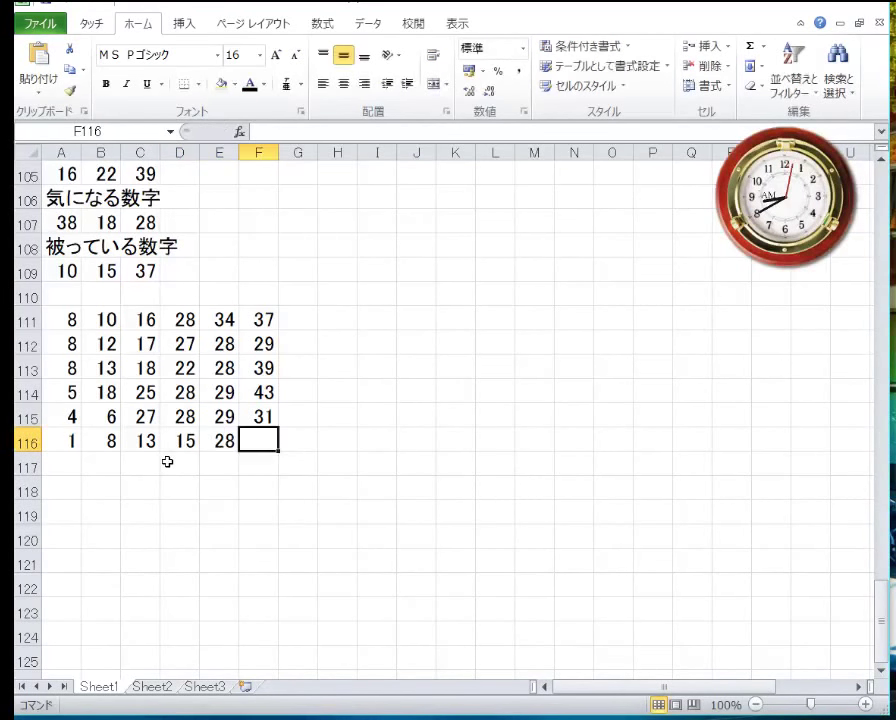
type("31")
key("Return")
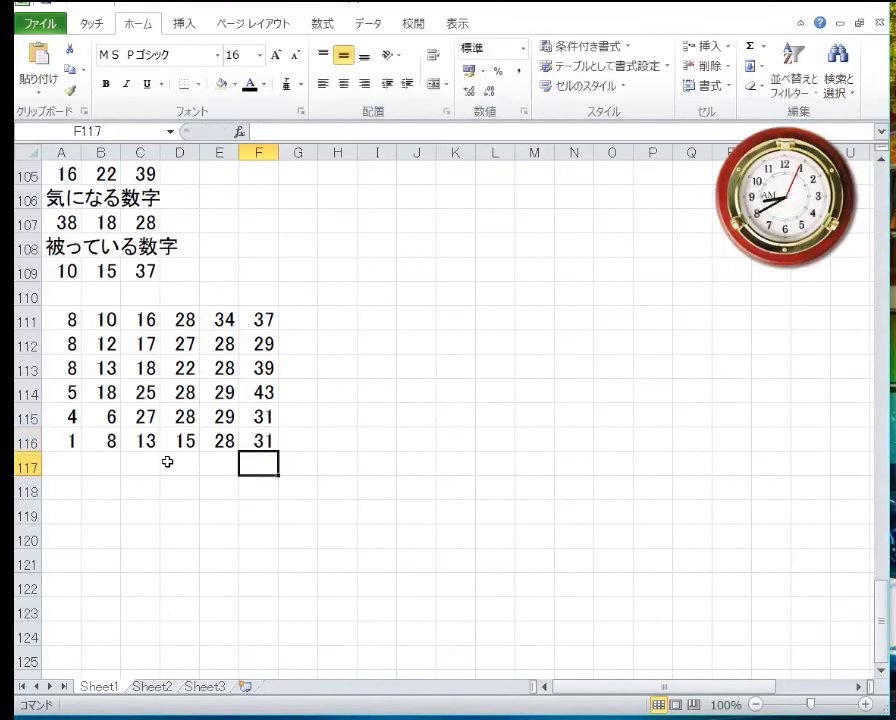
Start the seventh candidate row from its end with 43 in F117, 37 in E117 and 32 in D117
key("Up")
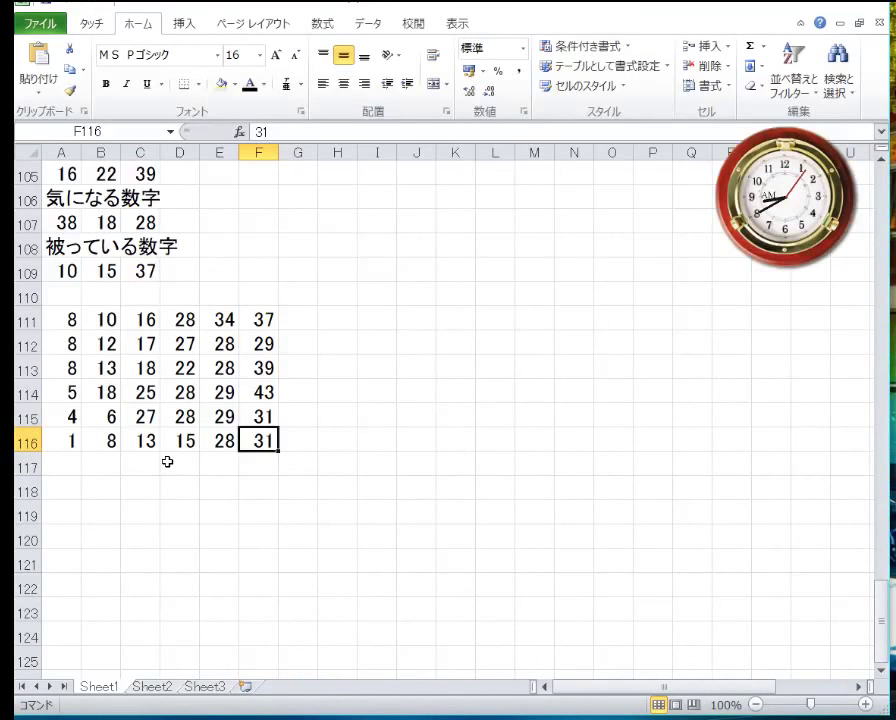
key("Down")
type("43")
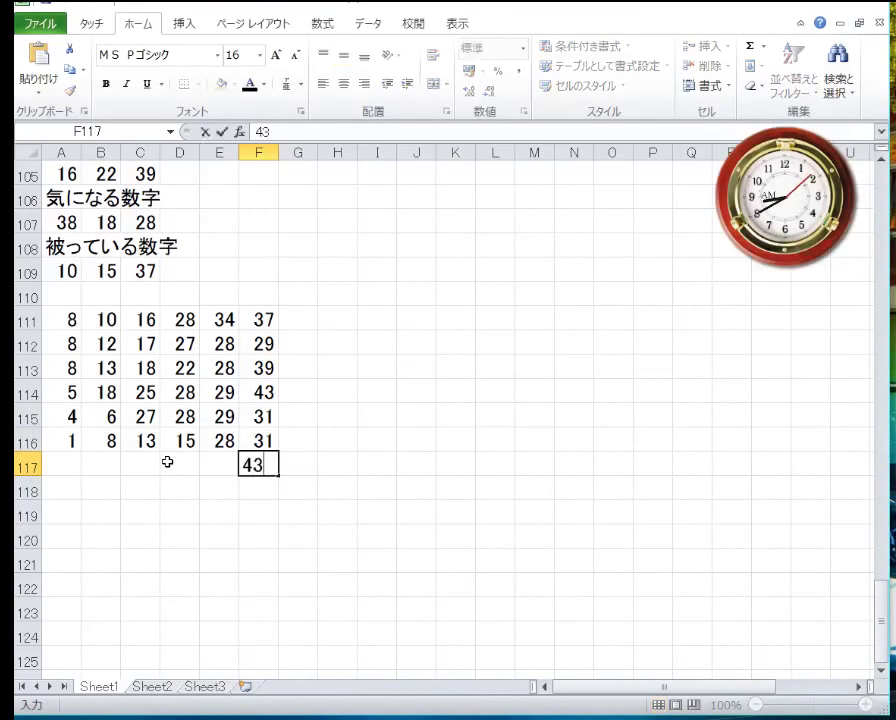
key("Left")
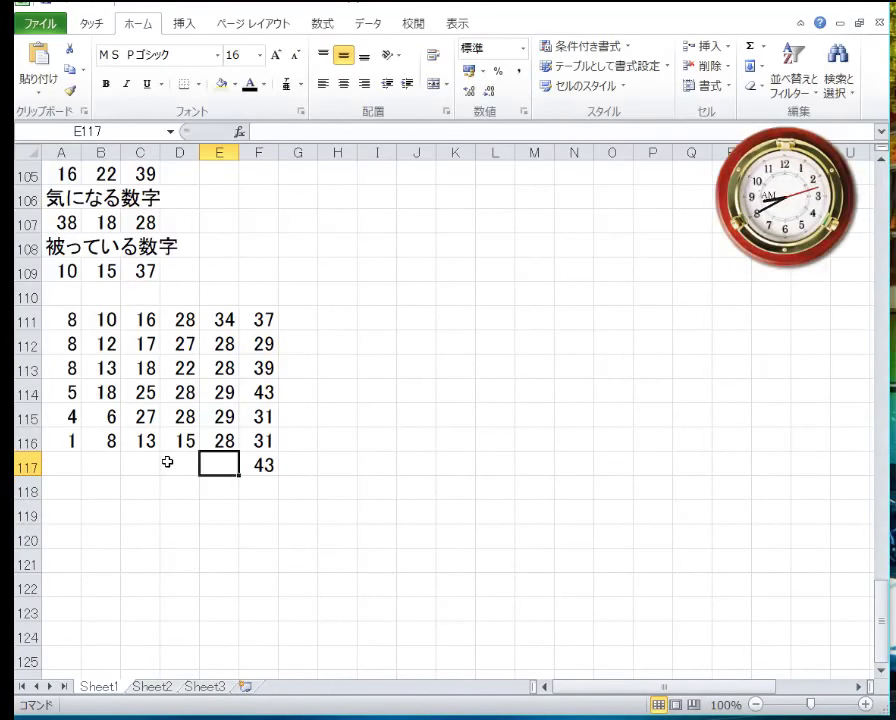
type("37")
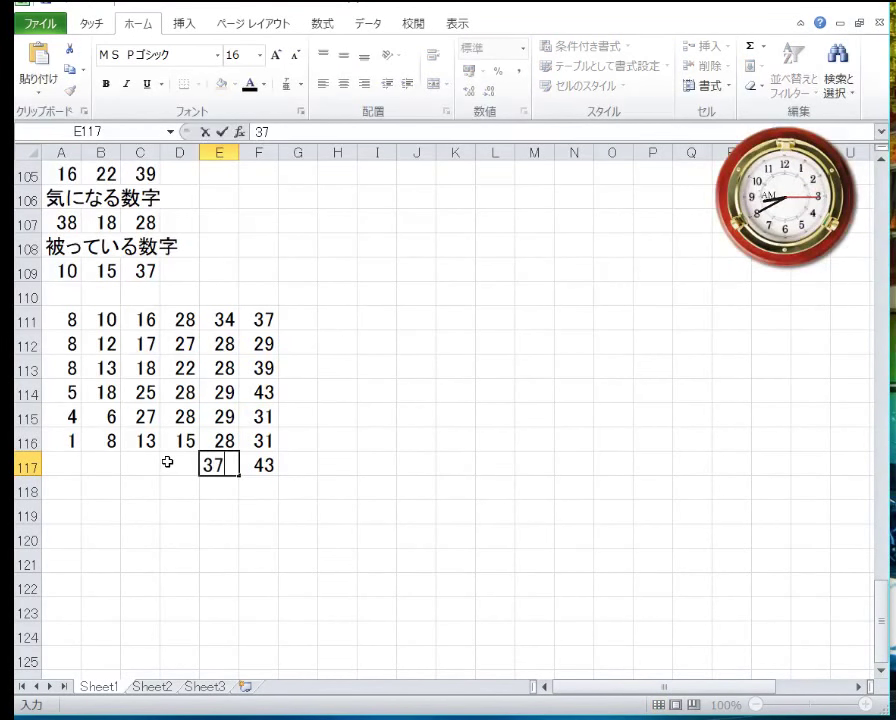
left_click(167, 462)
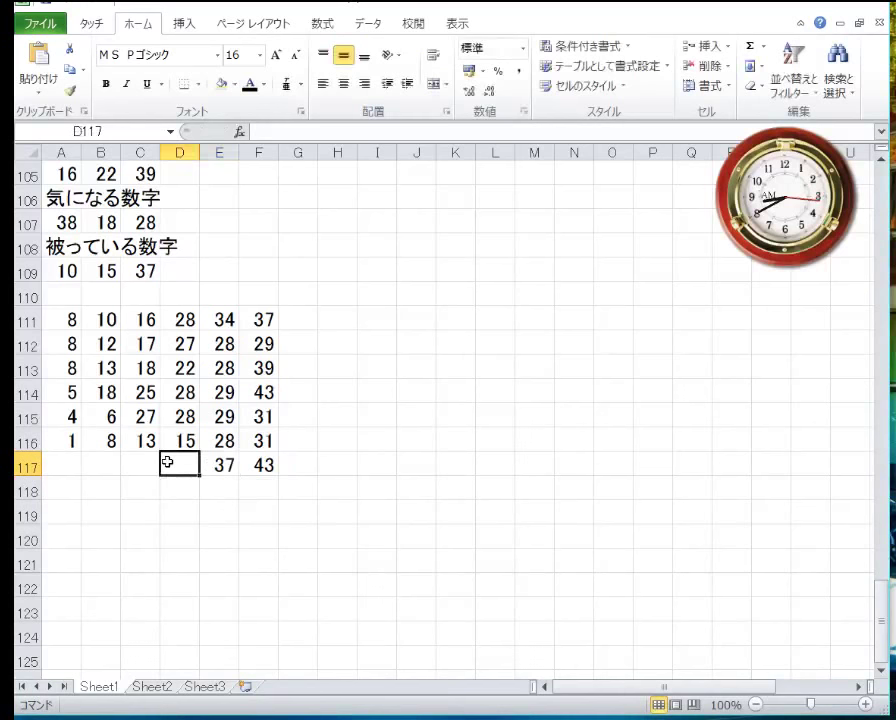
type("32")
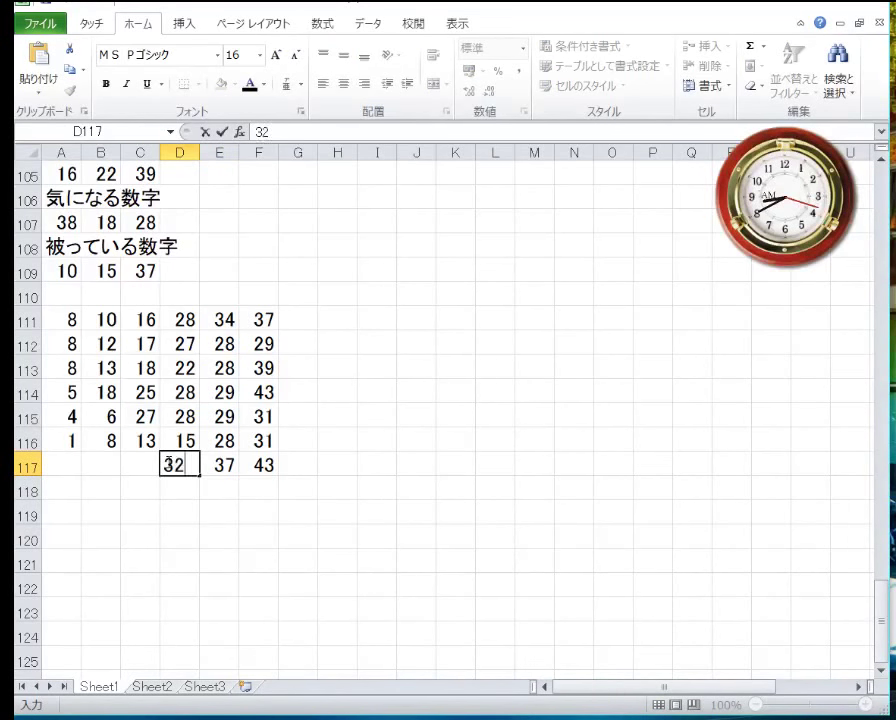
key("Return")
Complete the seventh candidate row with 31 in C117, 28 in B117 and 8 in A117
key("Up")
key("Left")
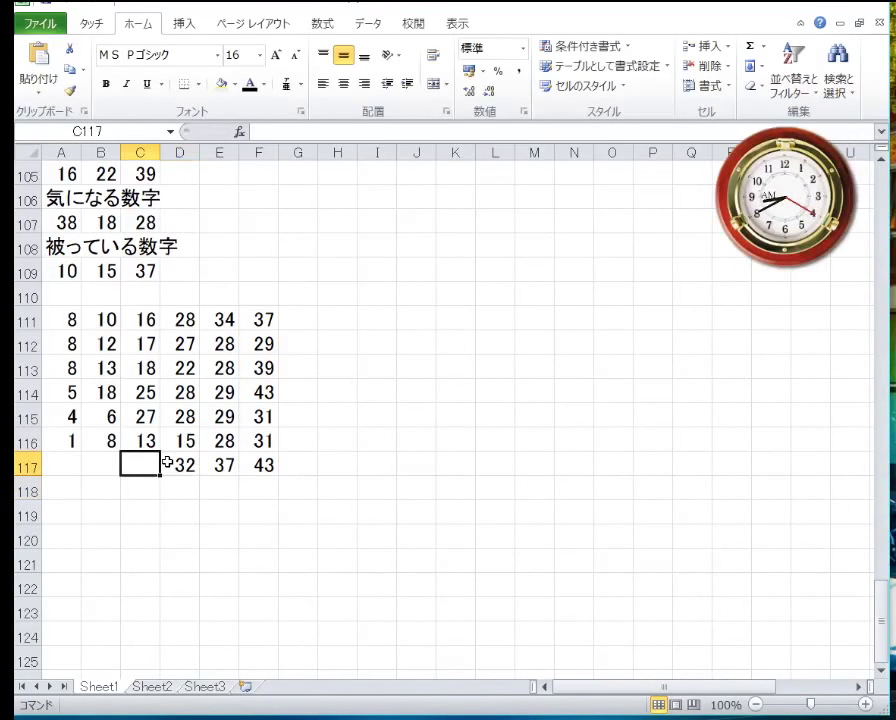
type("31")
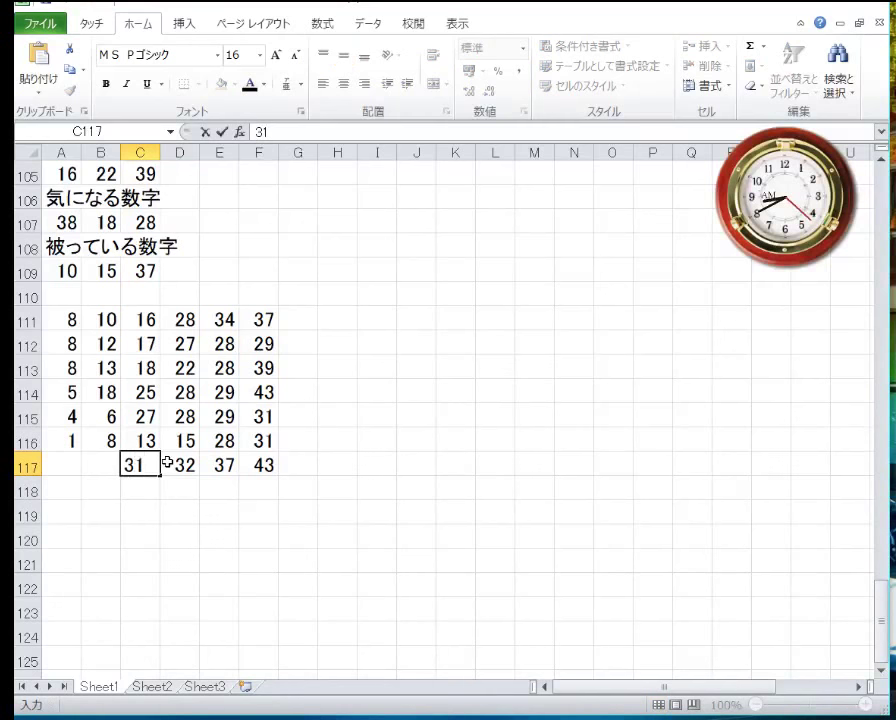
key("Left")
type("28")
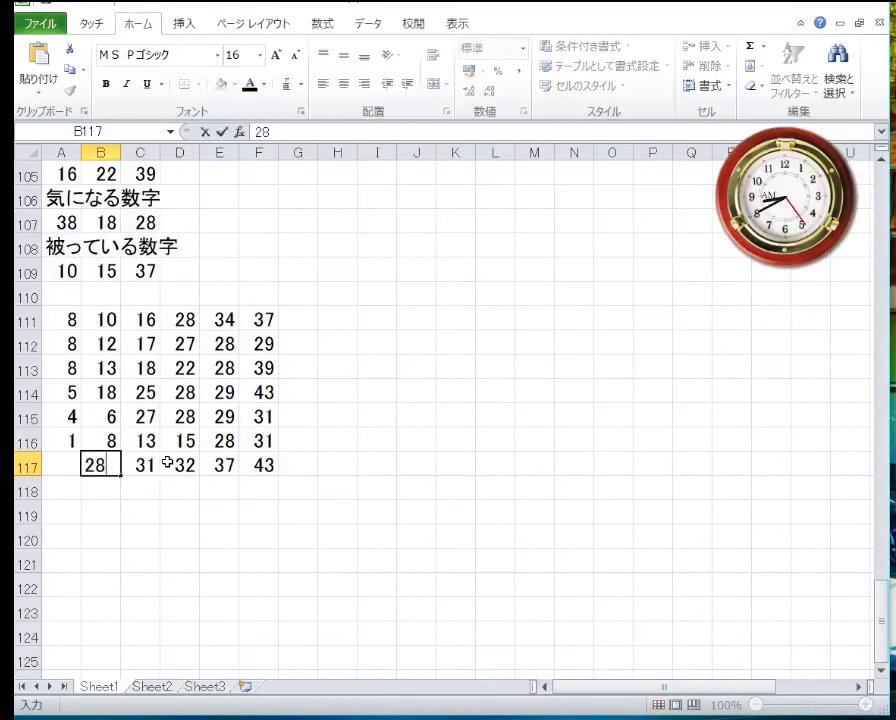
key("Left")
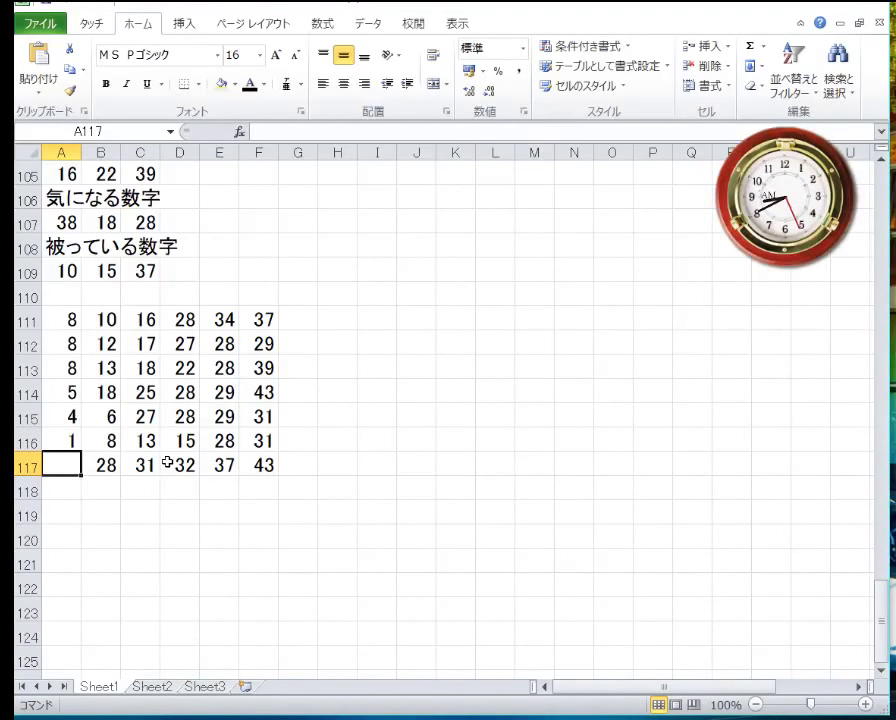
type("1")
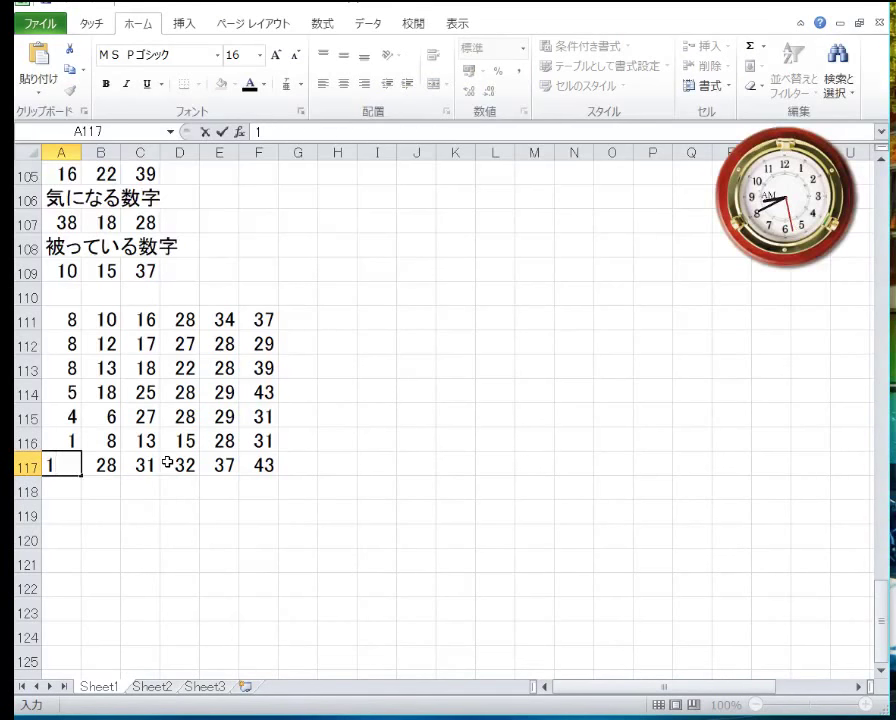
key("BackSpace")
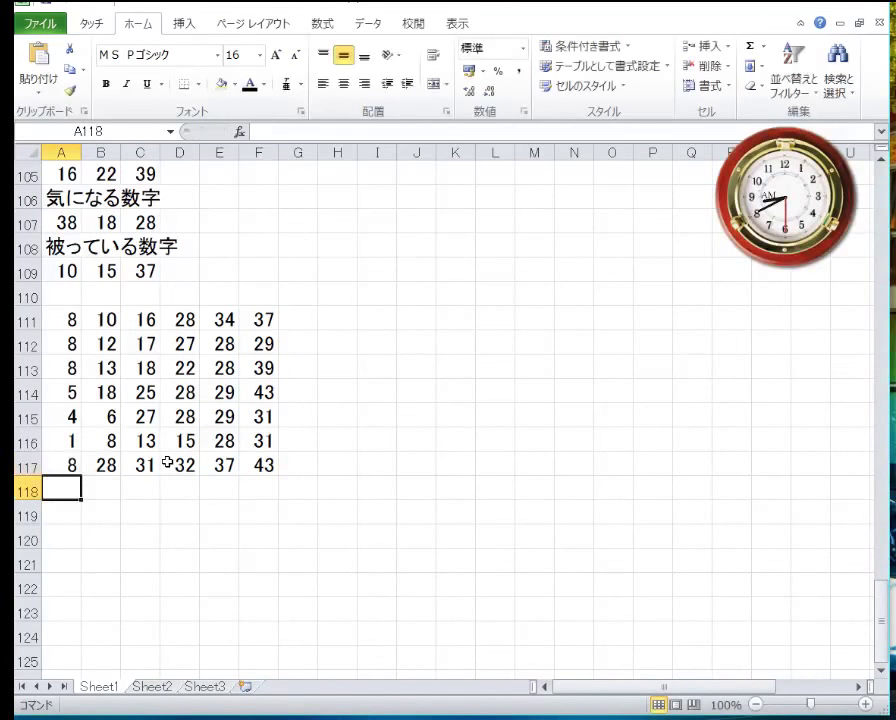
Review the seven candidate rows in A111:F117
key("Down")
key("Up")
key("Right")
key("Right")
key("Right")
key("Right")
key("Right")
key("Down")
key("Down")
key("Down")
key("Down")
key("Down")
key("Down")
key("Down")
key("Down")
key("Down")
key("Down")
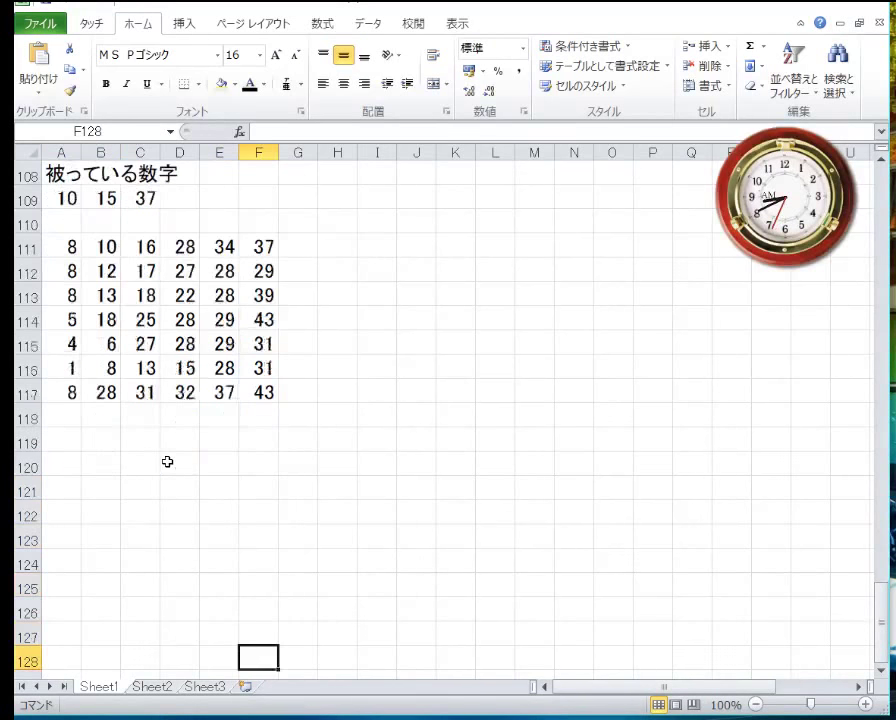
key("Up")
key("Up")
key("Up")
key("Up")
key("Up")
key("Up")
key("Up")
key("Up")
key("Up")
key("Up")
key("Up")
key("Up")
key("Up")
key("Up")
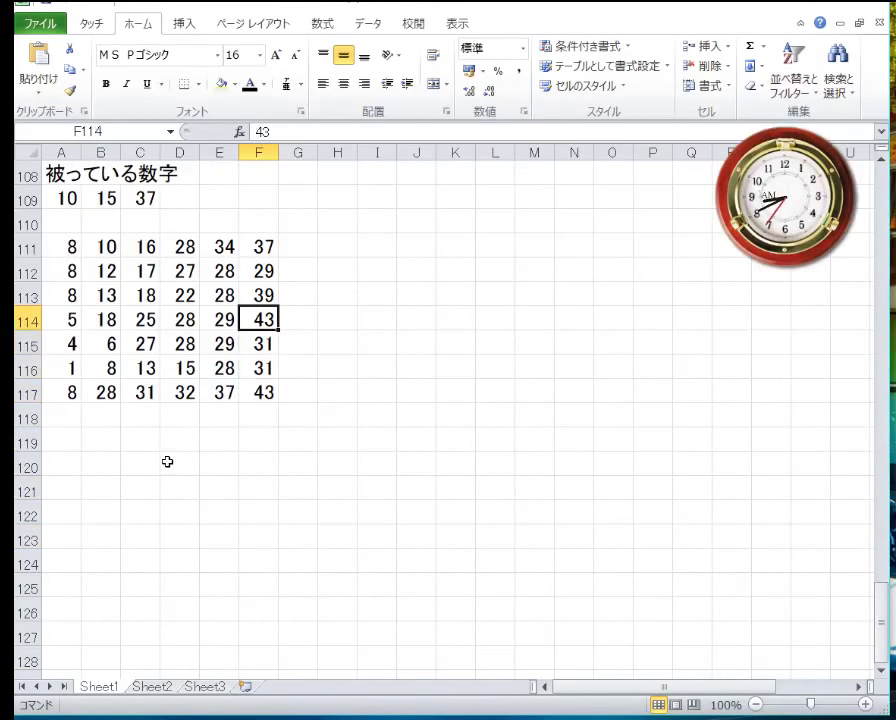
key("Up")
key("Up")
key("Up")
key("Down")
key("Down")
key("Down")
key("Down")
key("Down")
key("Down")
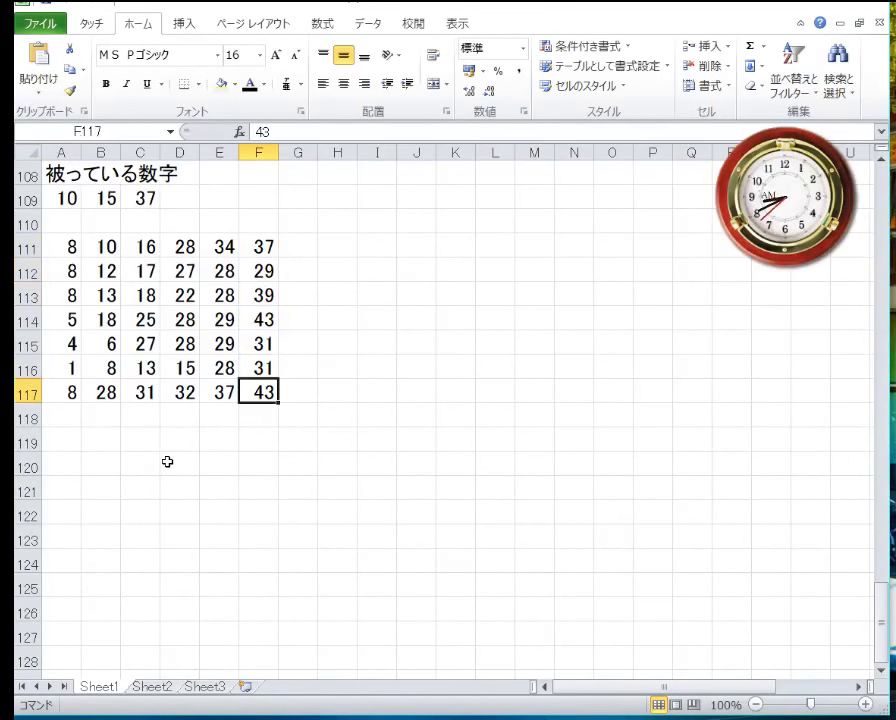
Start the eighth candidate row with 39 in E118 and 28 in C118
key("Left")
key("Left")
key("Left")
key("Left")
key("Left")
key("Down")
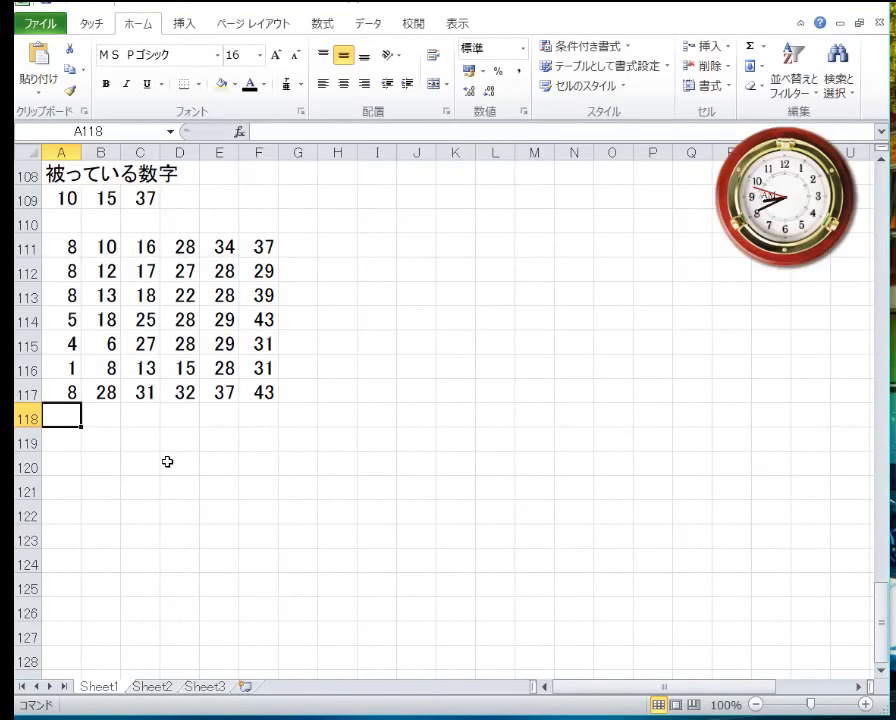
key("Right")
key("Right")
key("Right")
key("Right")
type("3")
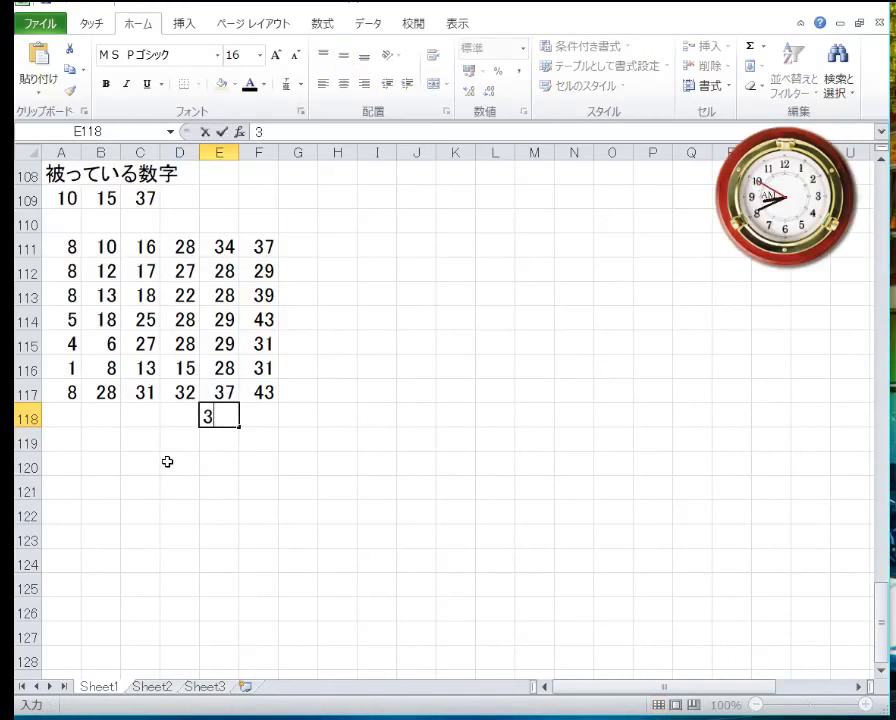
type("9")
key("Left")
key("Left")
type("2")
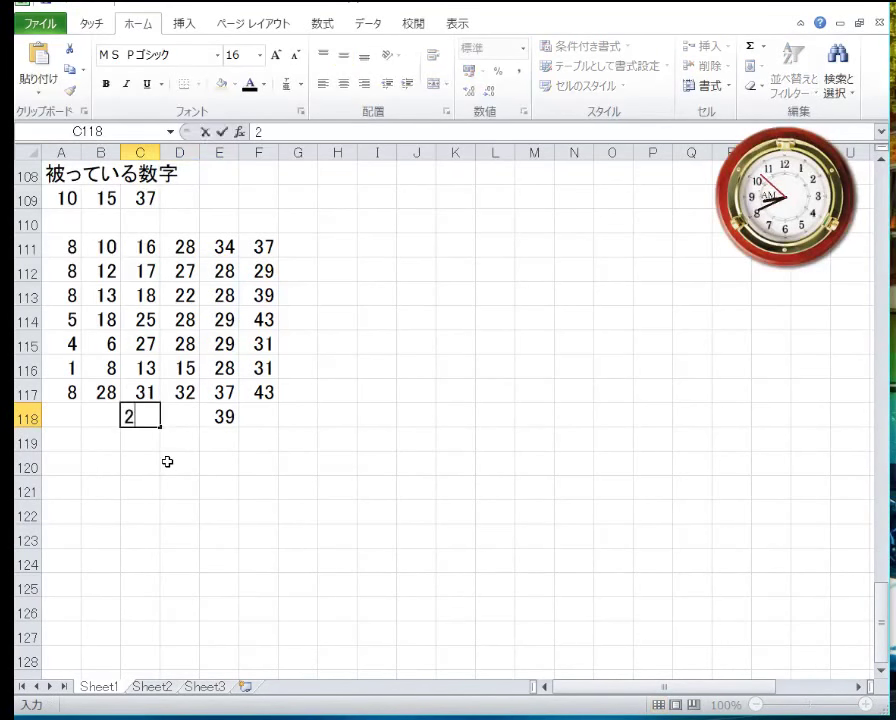
type("8")
Enter 29 in D118 and 43 in F118 of the eighth candidate row
key("Right")
type("29")
key("Right")
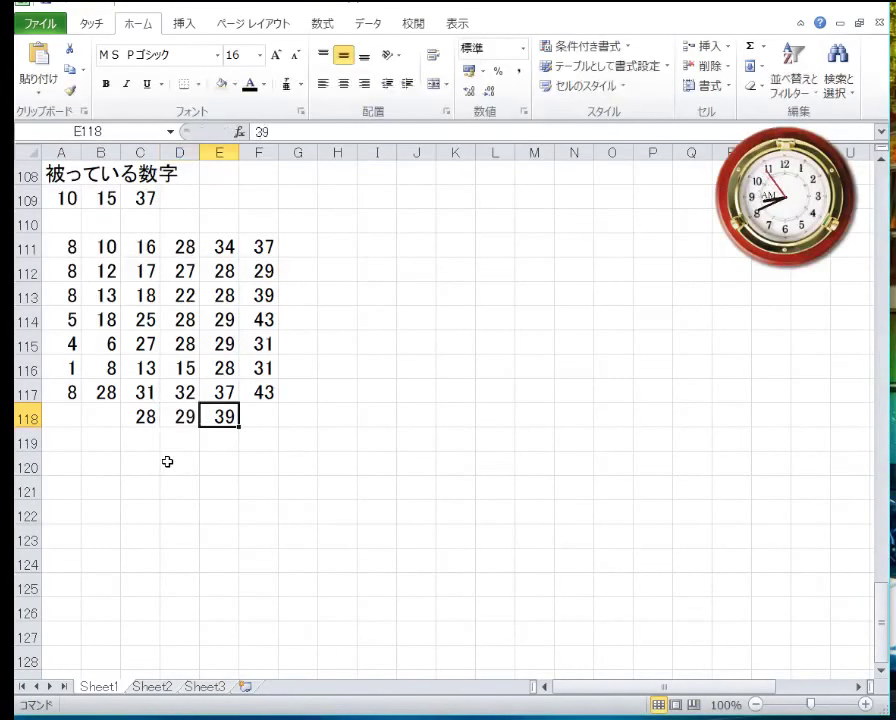
key("Right")
type("43")
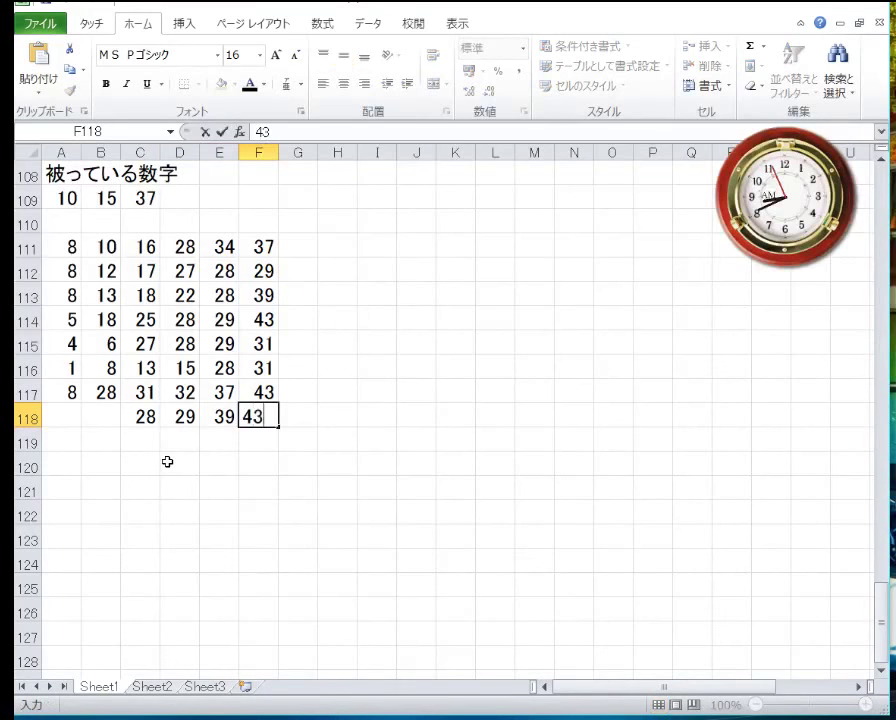
key("Return")
Complete the eighth candidate row with 14 in B118 and 9 in A118
key("Left")
key("Left")
key("Left")
key("Left")
key("Up")
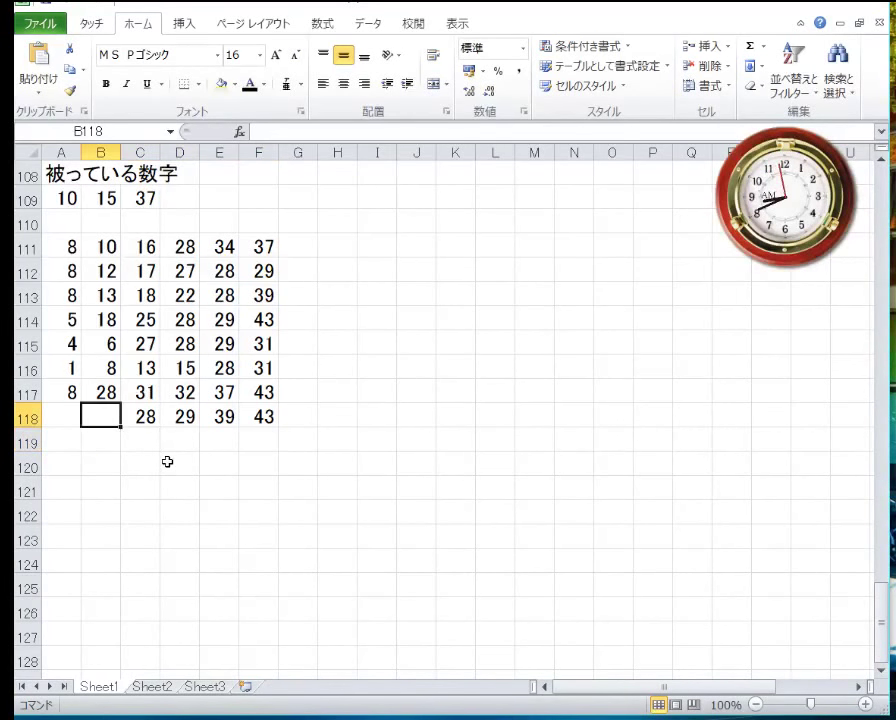
key("Left")
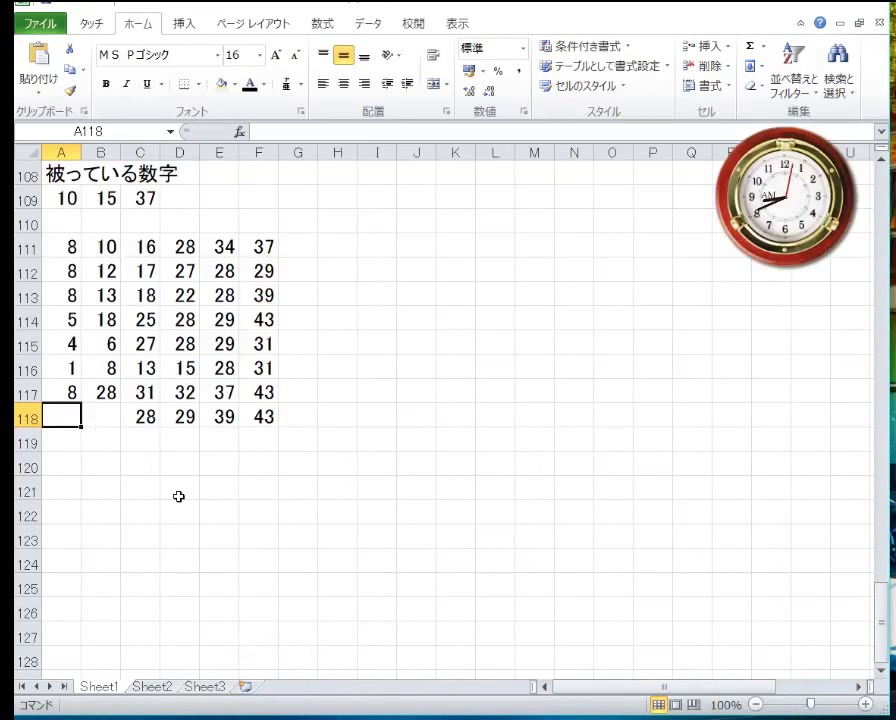
key("Right")
type("14")
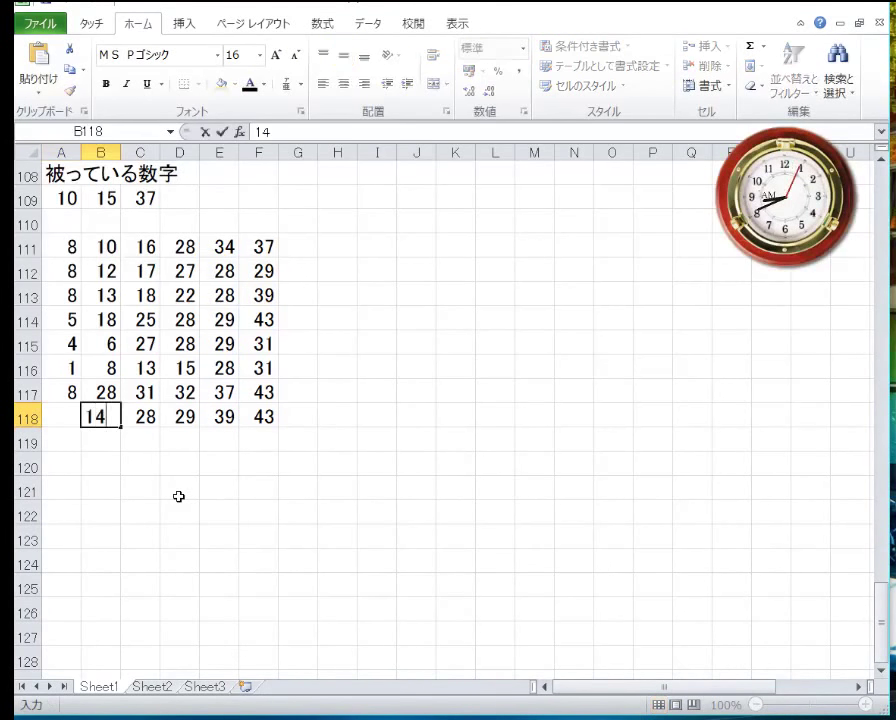
key("Left")
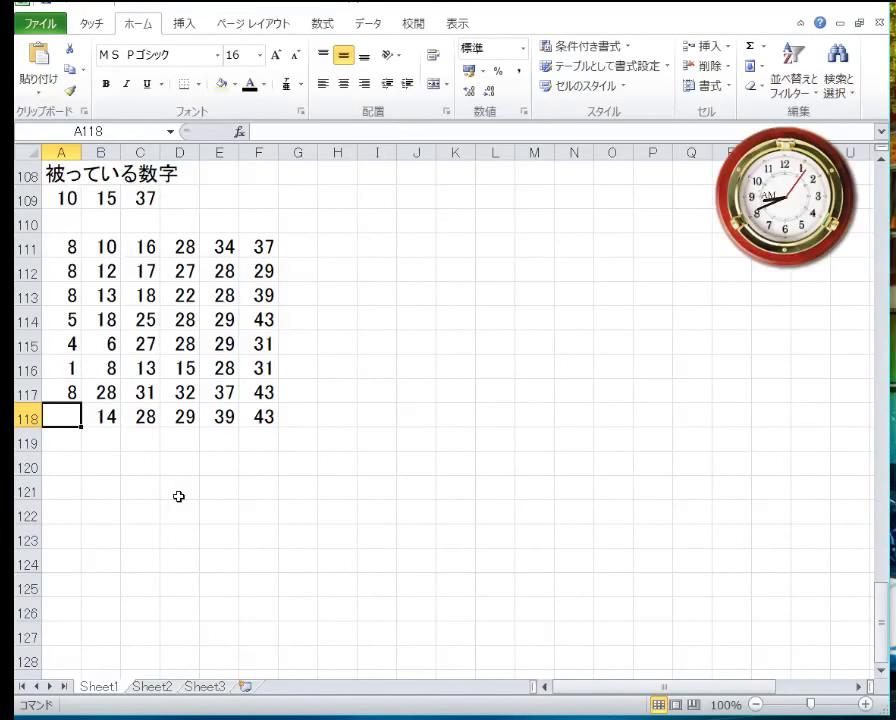
type("9")
key("Return")
Start the ninth candidate row with 25, 28 and 37 in D119:F119
key("Up")
key("Down")
key("Up")
key("Down")
key("Right")
key("Right")
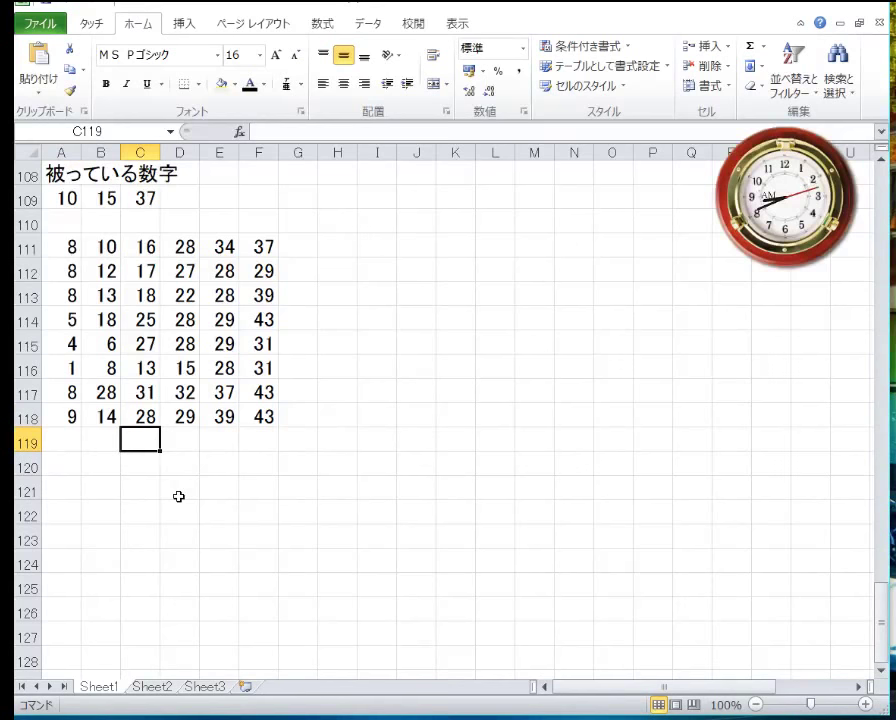
key("Right")
type("2")
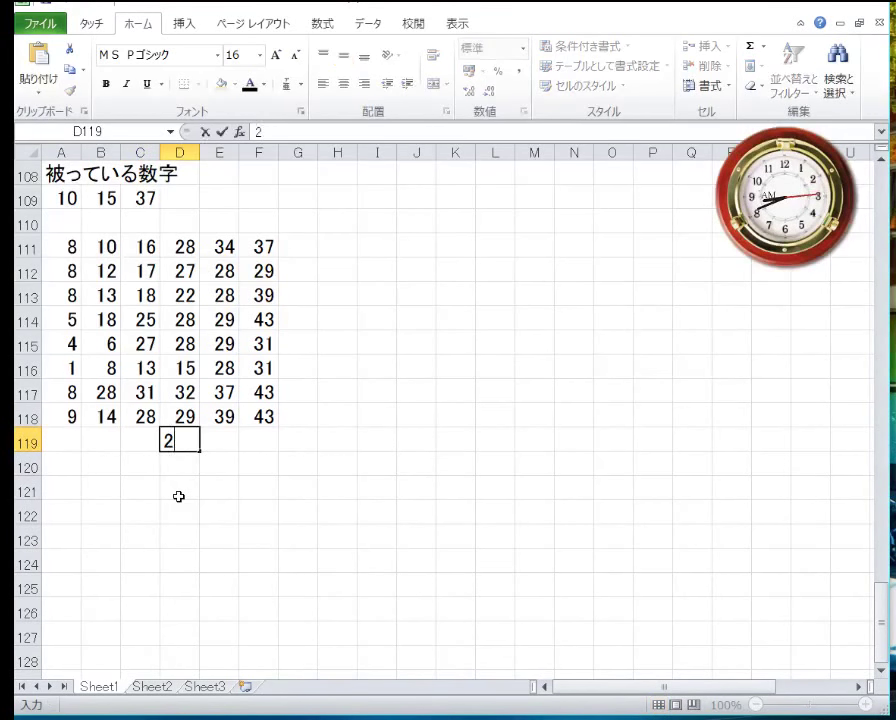
type("5")
key("Right")
type("28")
key("Right")
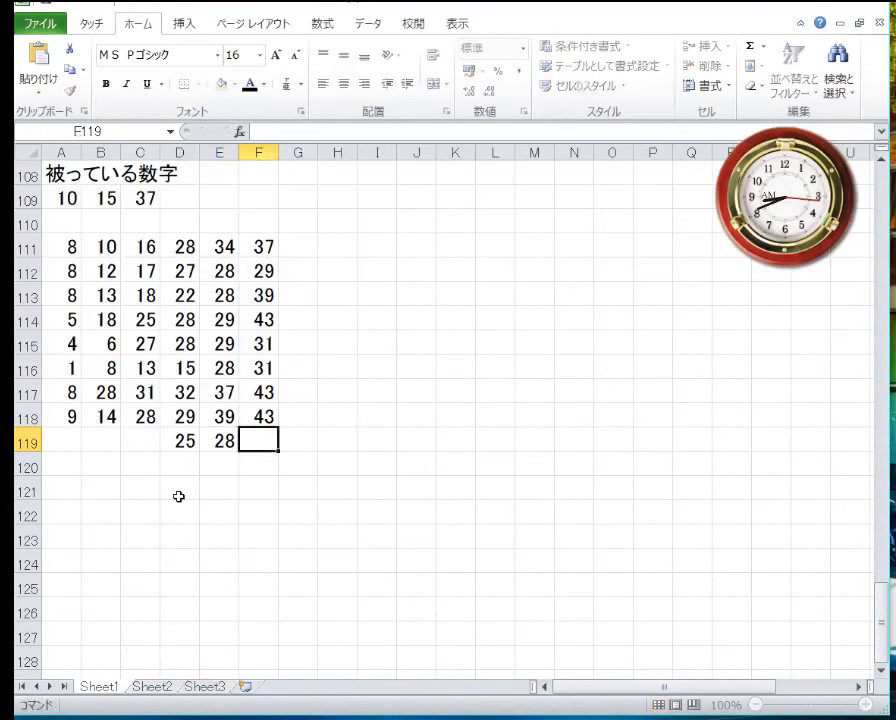
type("37")
Complete the ninth candidate row with 16 in C119, 12 in B119 and 3 in A119
key("Left")
key("Left")
key("Left")
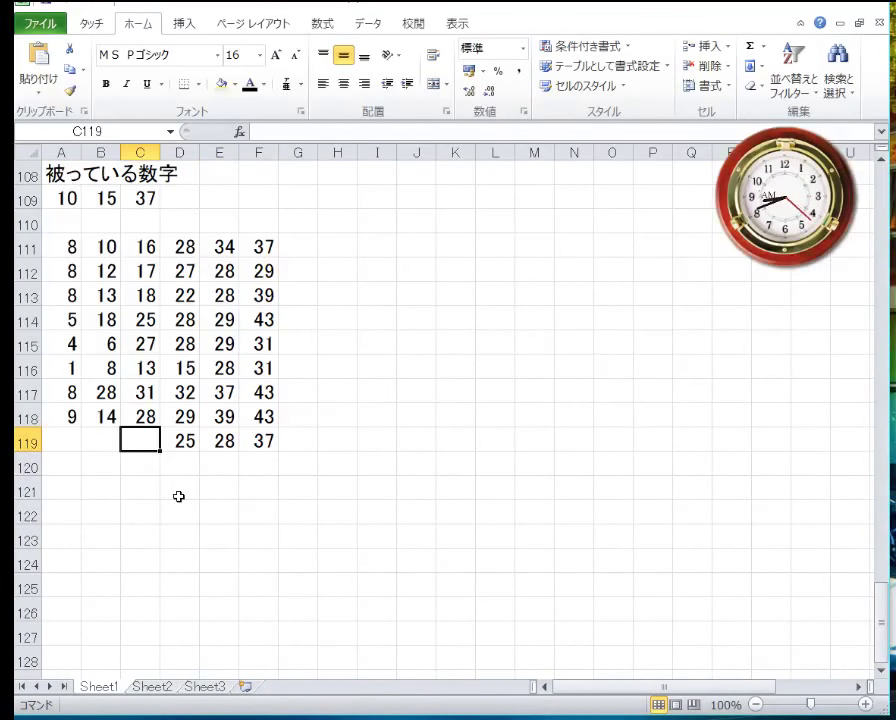
type("16")
key("Left")
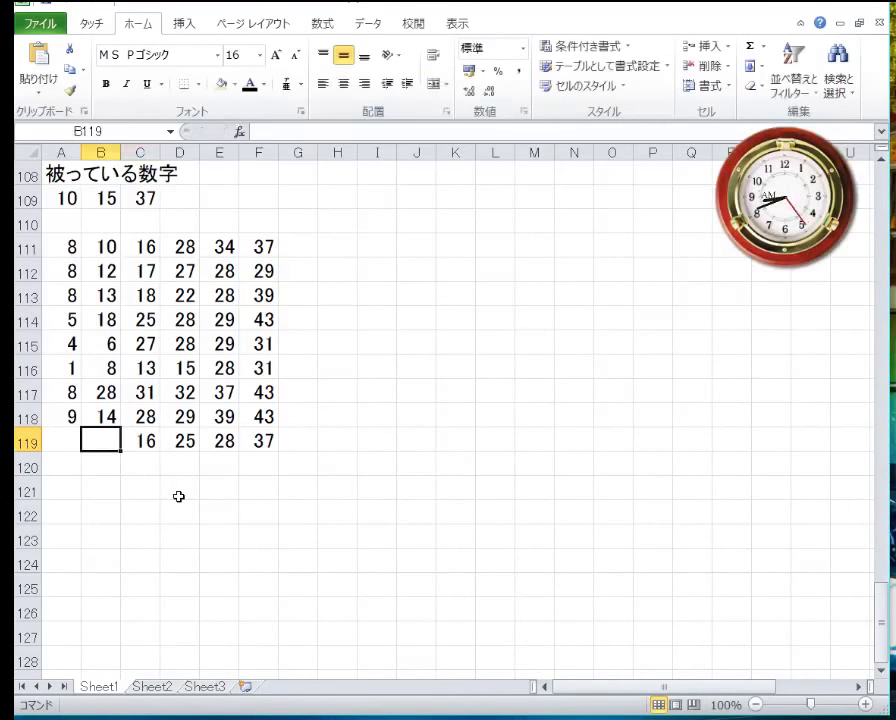
type("12")
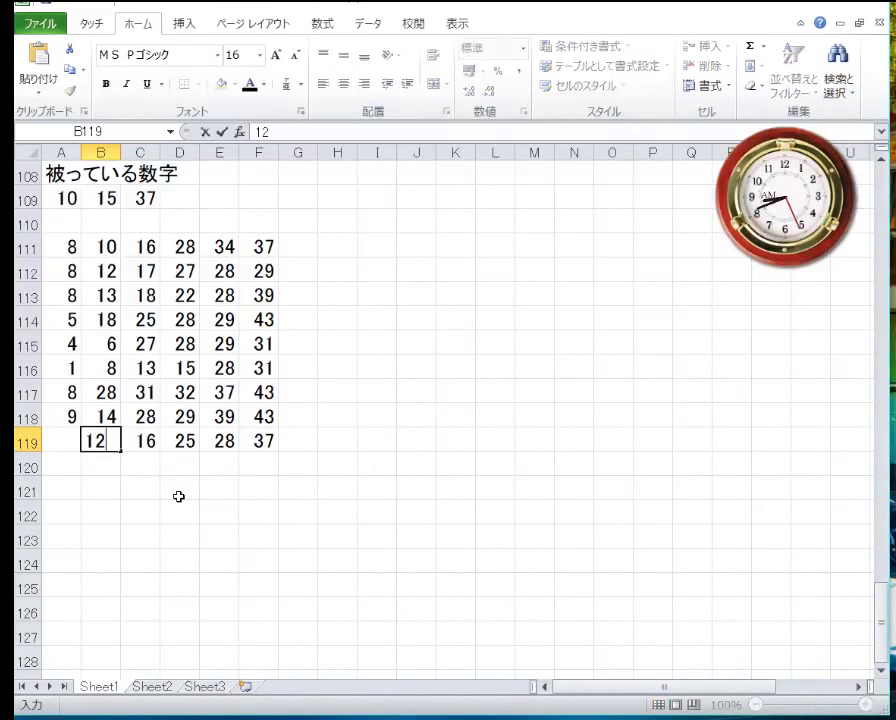
key("Left")
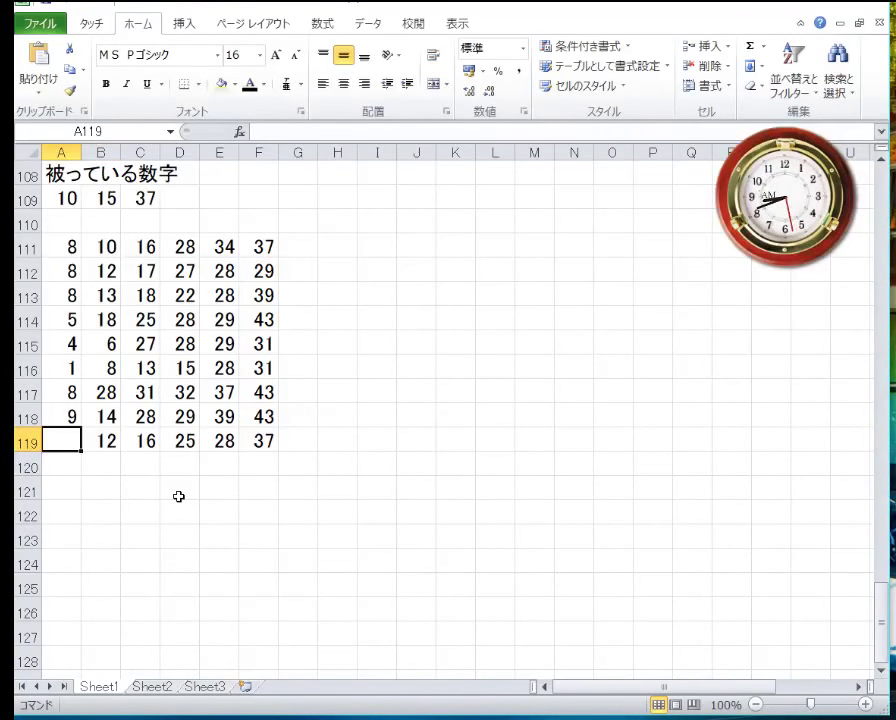
type("3")
key("Return")
Review the nine candidate rows in A111:F119
key("Up")
key("Up")
key("Up")
key("Up")
key("Up")
key("Up")
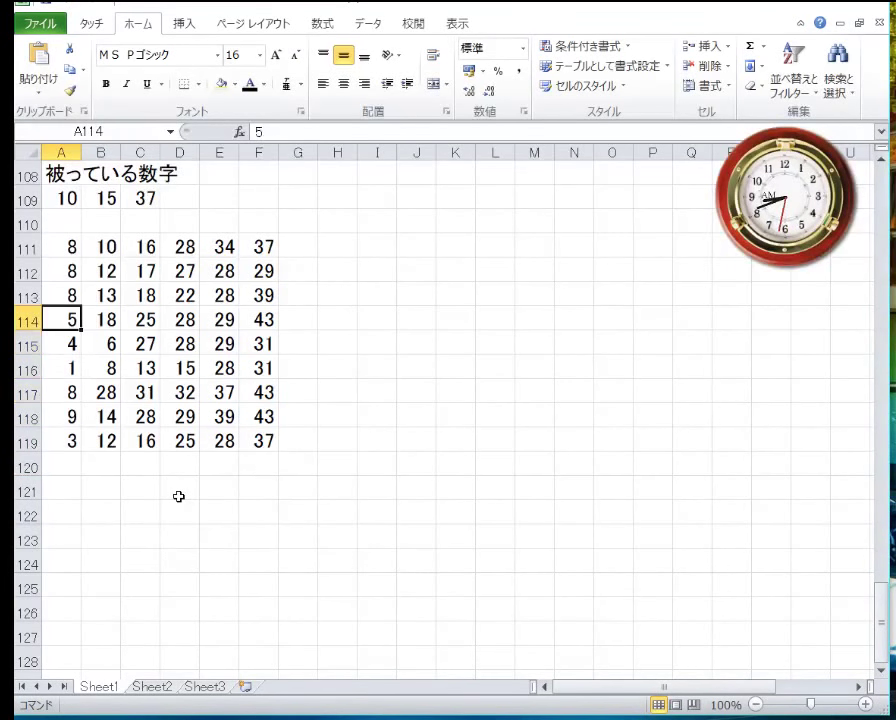
key("Up")
key("Up")
key("Up")
key("Down")
key("Down")
key("Down")
key("Down")
key("Down")
key("Down")
key("Down")
key("Down")
key("Down")
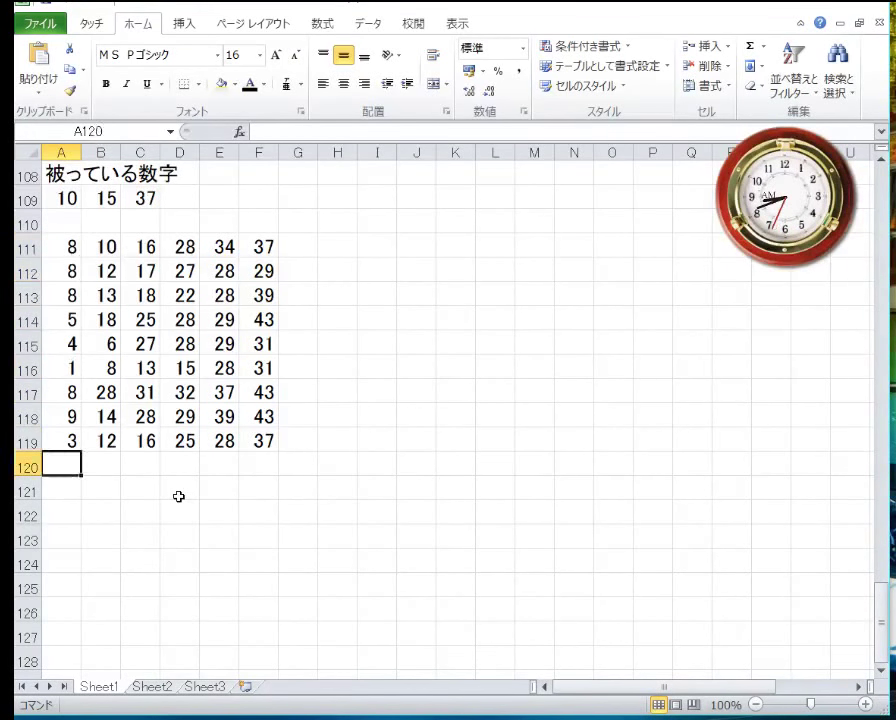
key("Down")
key("Down")
key("Up")
key("Up")
Start the tenth candidate row with 41 in E120, 42 in F120 and 37 in D120
key("Right")
key("Right")
key("Right")
key("Right")
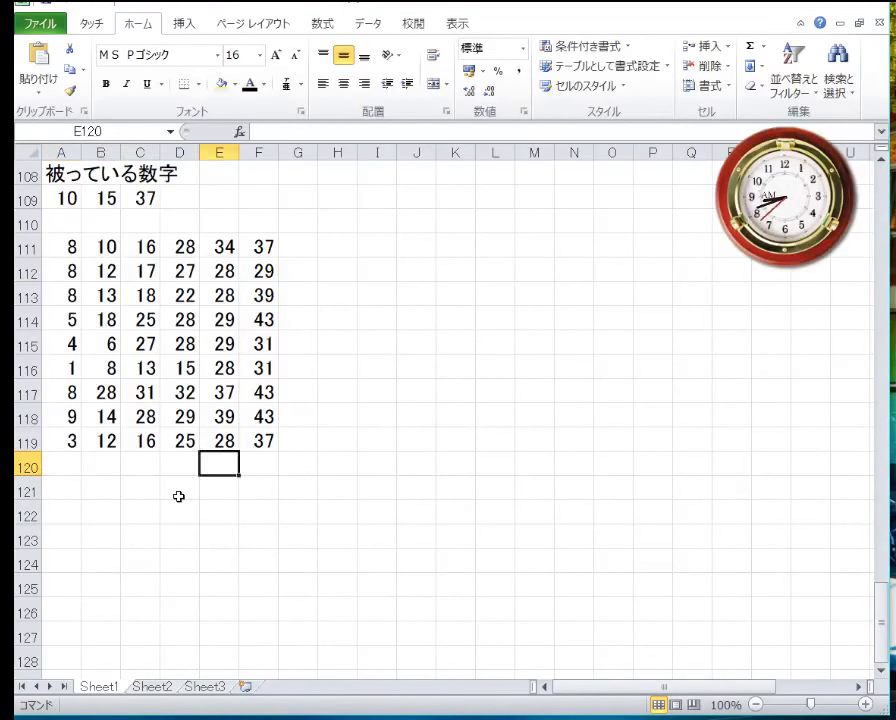
type("41")
key("Right")
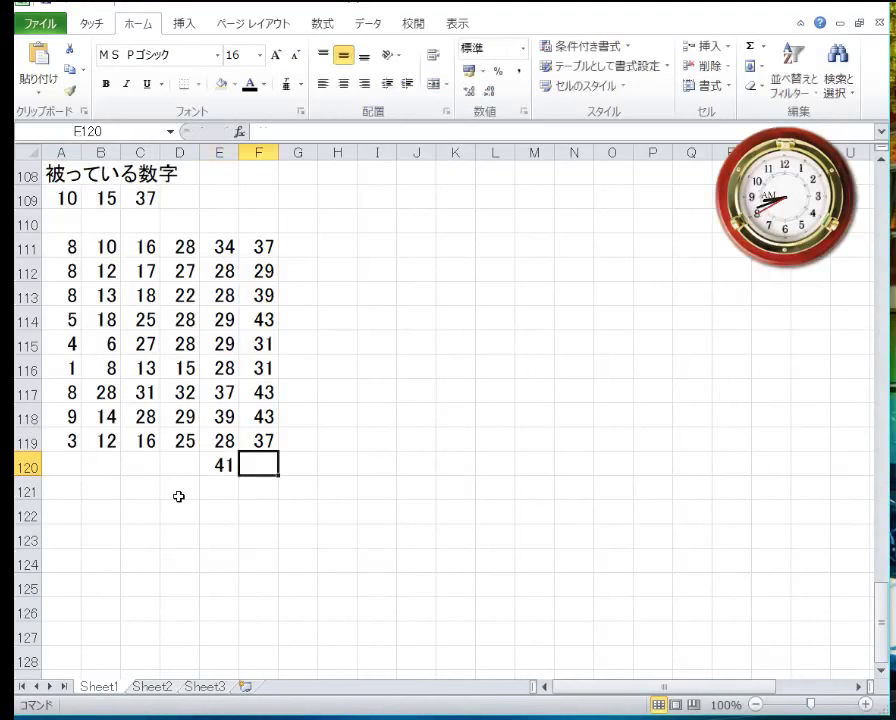
type("42")
key("Return")
key("Left")
key("Left")
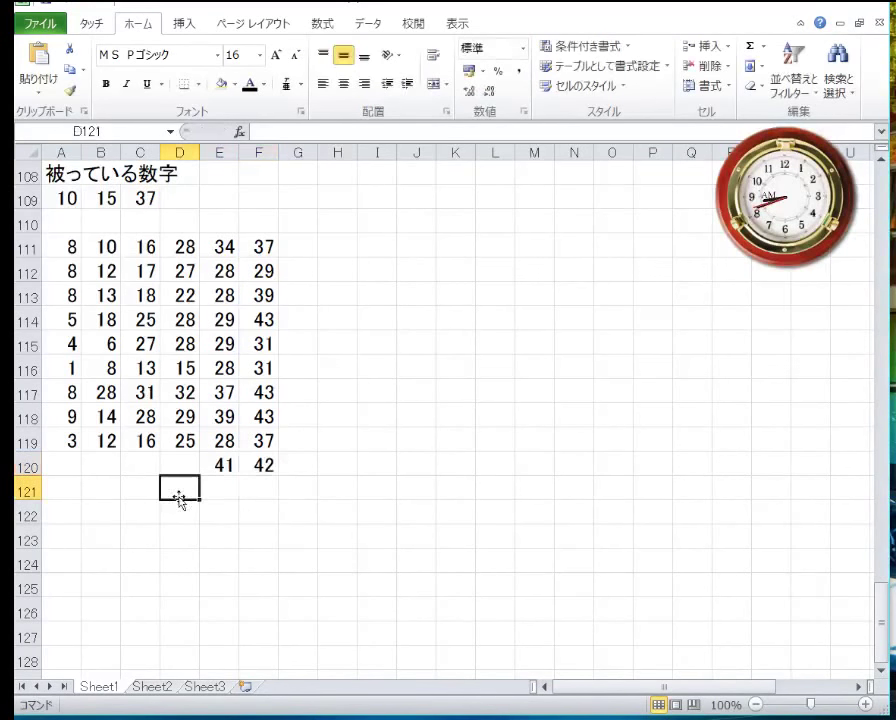
key("Up")
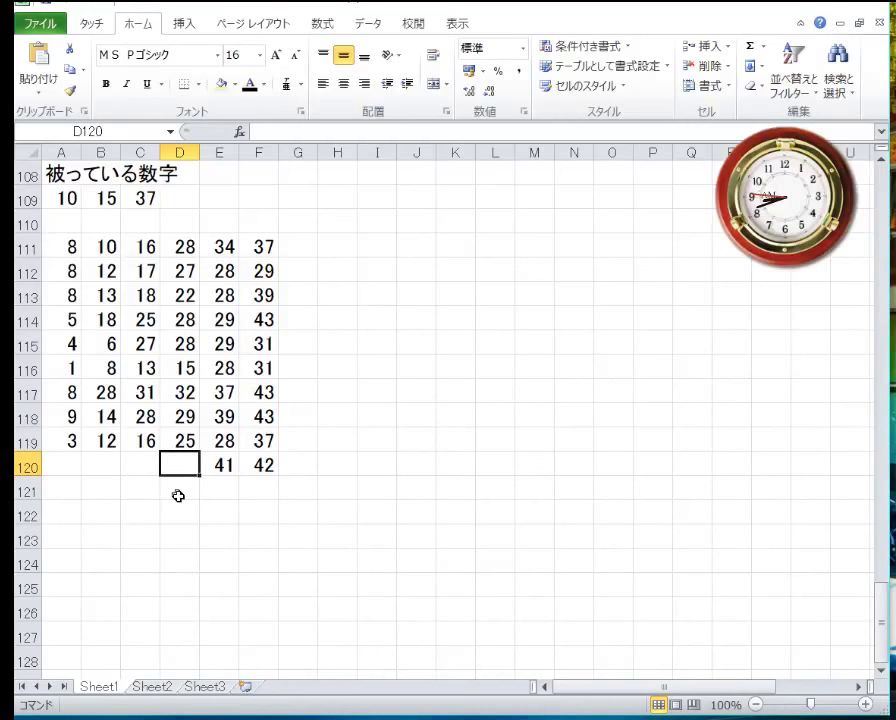
type("37")
key("Return")
Complete the tenth candidate row with 31 in C120, 28 in B120 and 8 in A120
key("Left")
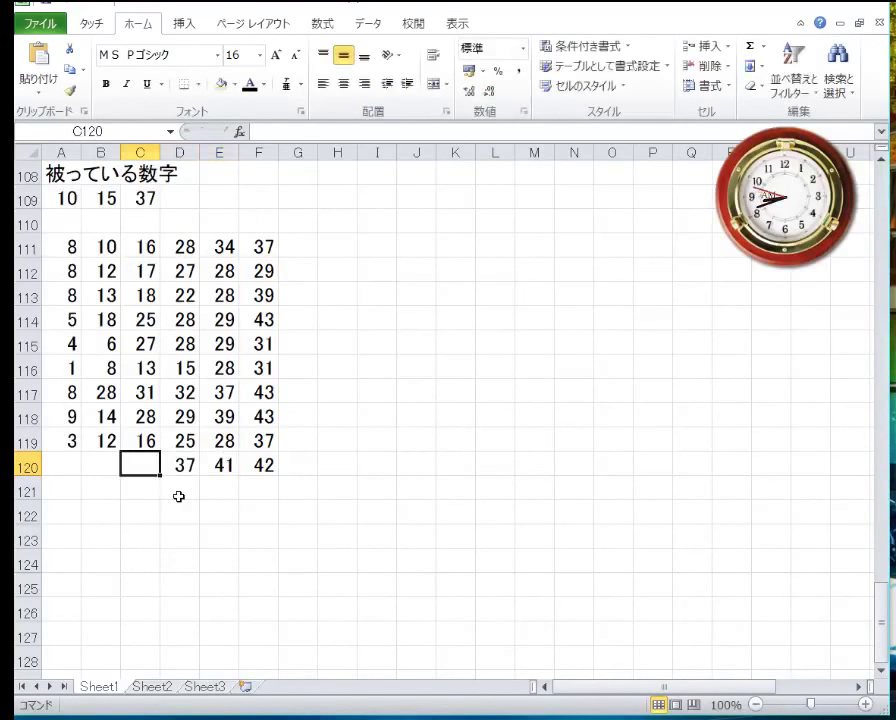
type("31")
key("Left")
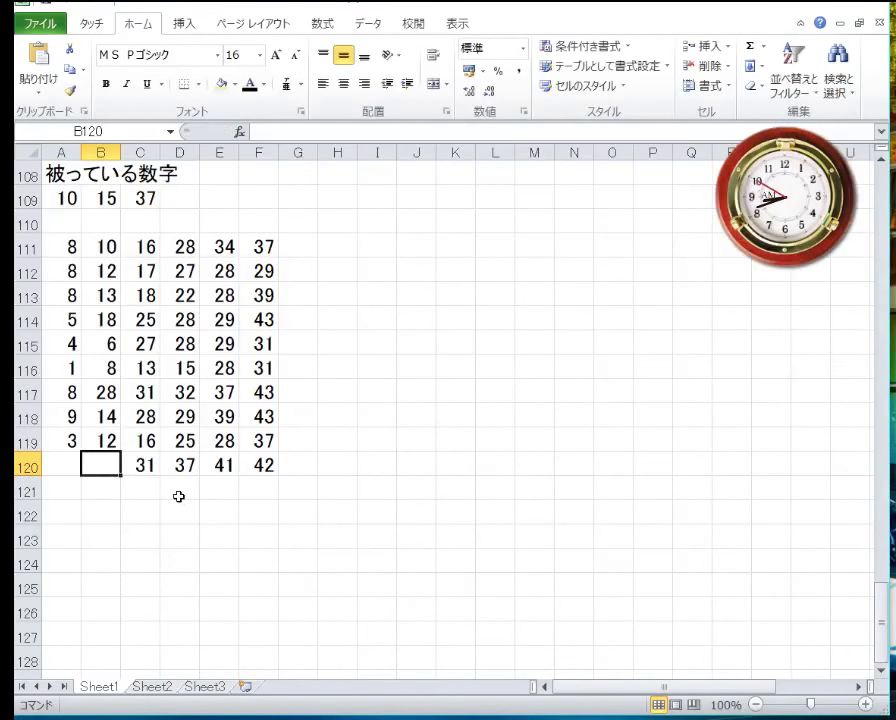
type("28")
key("Left")
type("8")
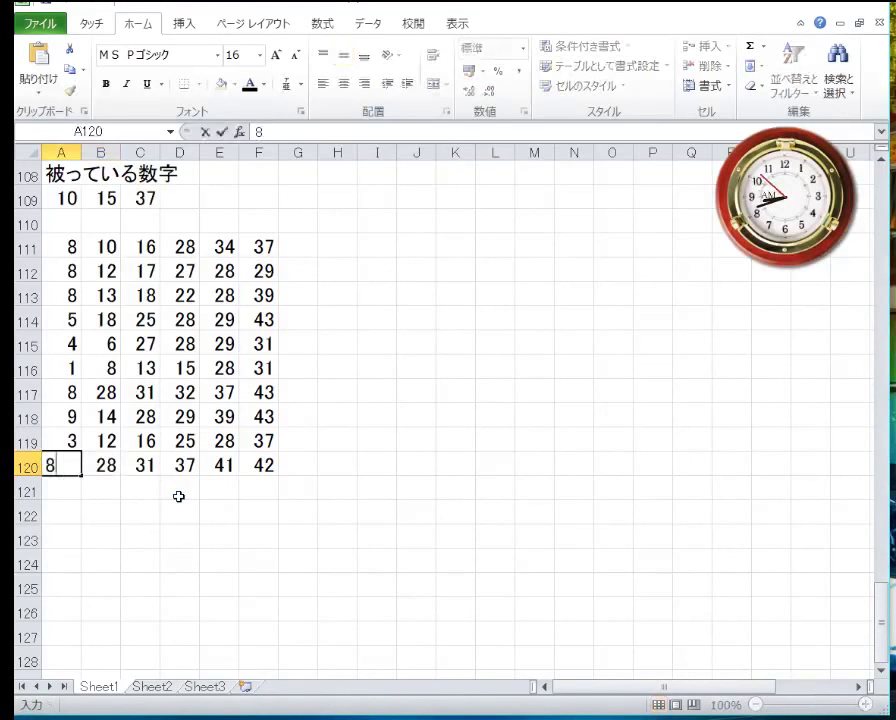
key("Return")
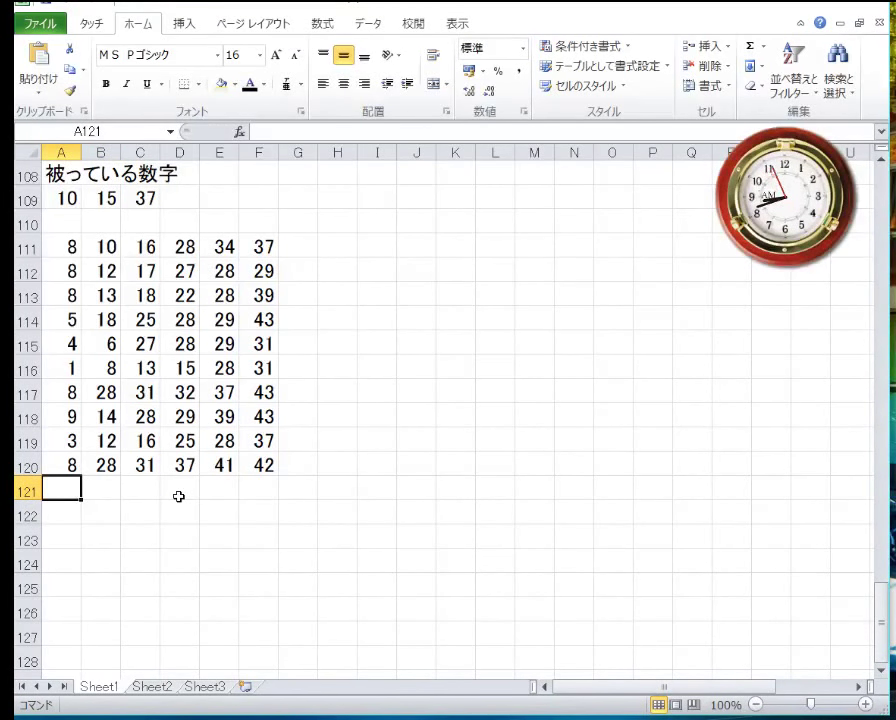
key("Down")
key("Down")
key("Down")
key("Down")
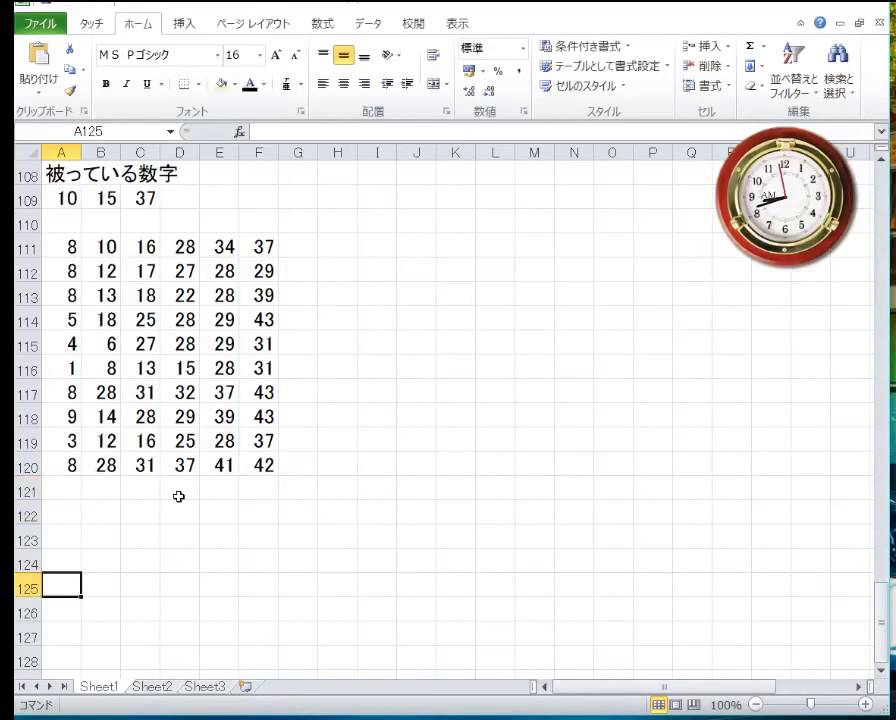
key("Up")
key("Up")
key("Up")
key("Up")
key("Up")
key("Down")
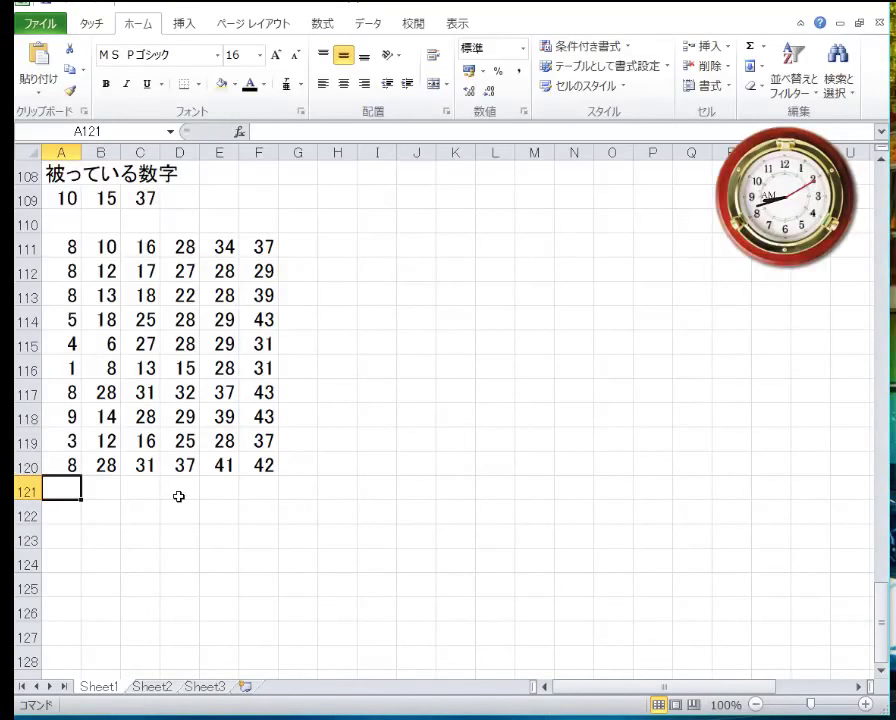
Start the eleventh candidate row with 5, 10 and 11 in A121:C121
type("5")
key("Tab")
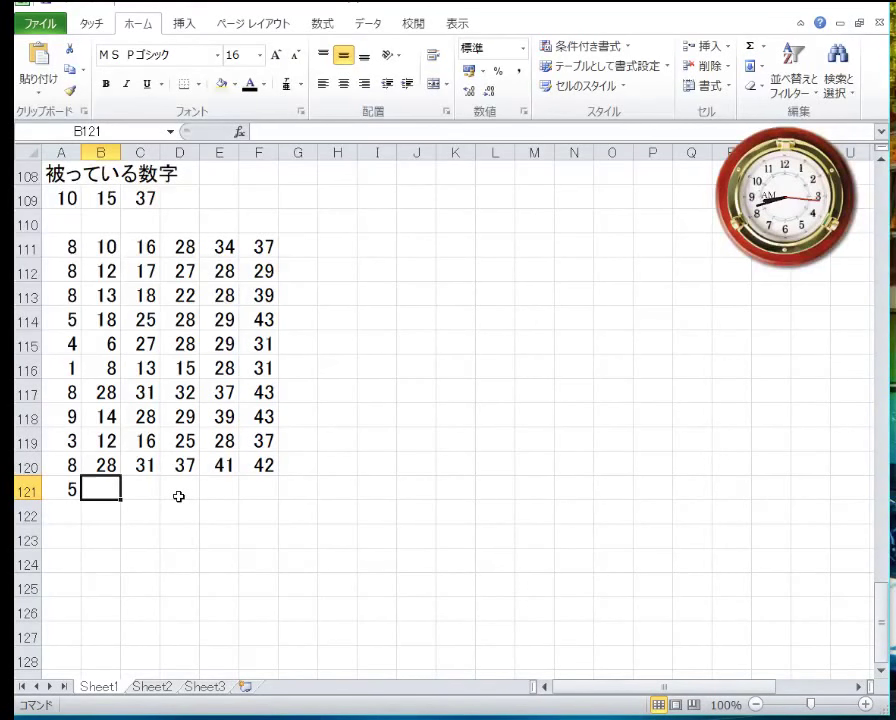
type("10")
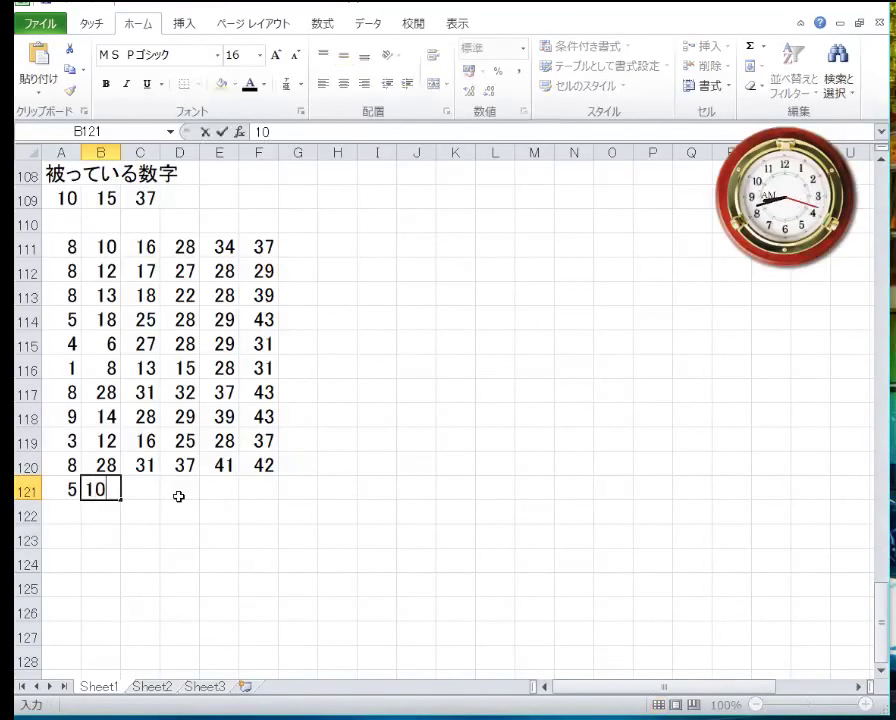
key("Tab")
type("11")
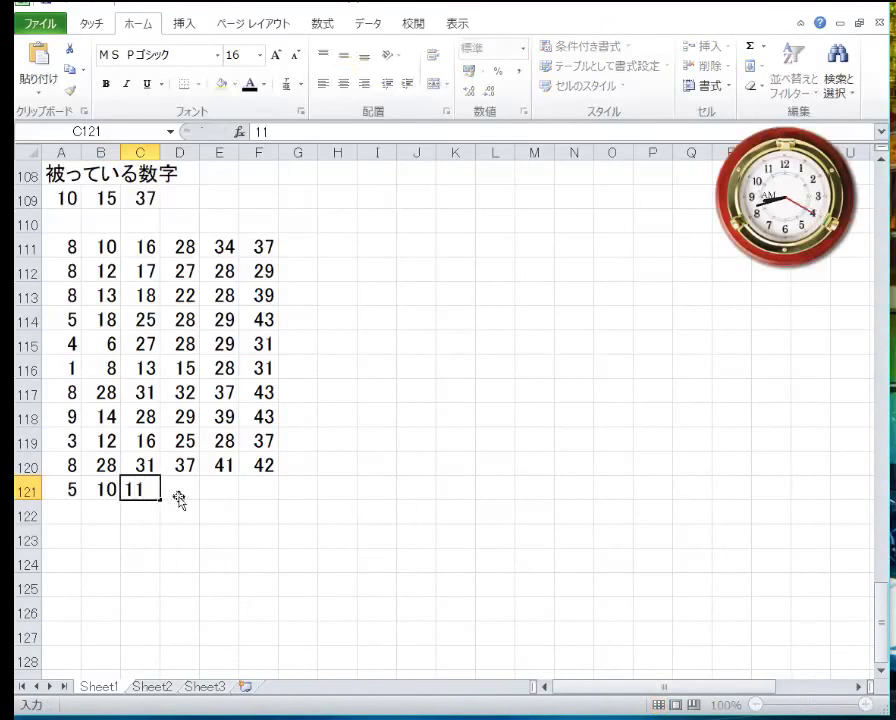
key("Tab")
Fill the rest of the eleventh candidate row with 12, 18 and 28 in D121:F121
type("12")
key("Tab")
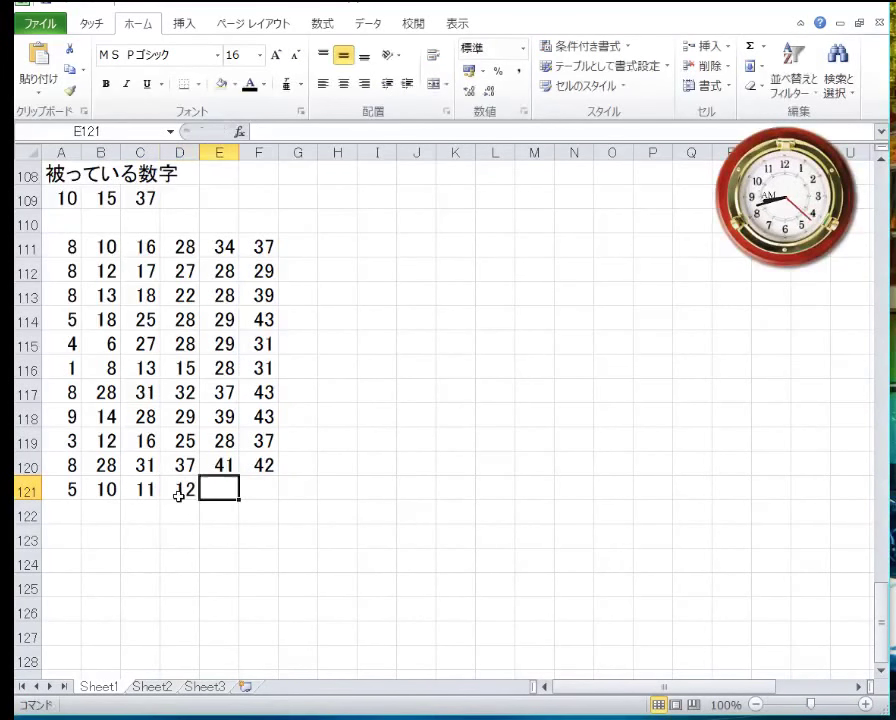
type("18")
key("Tab")
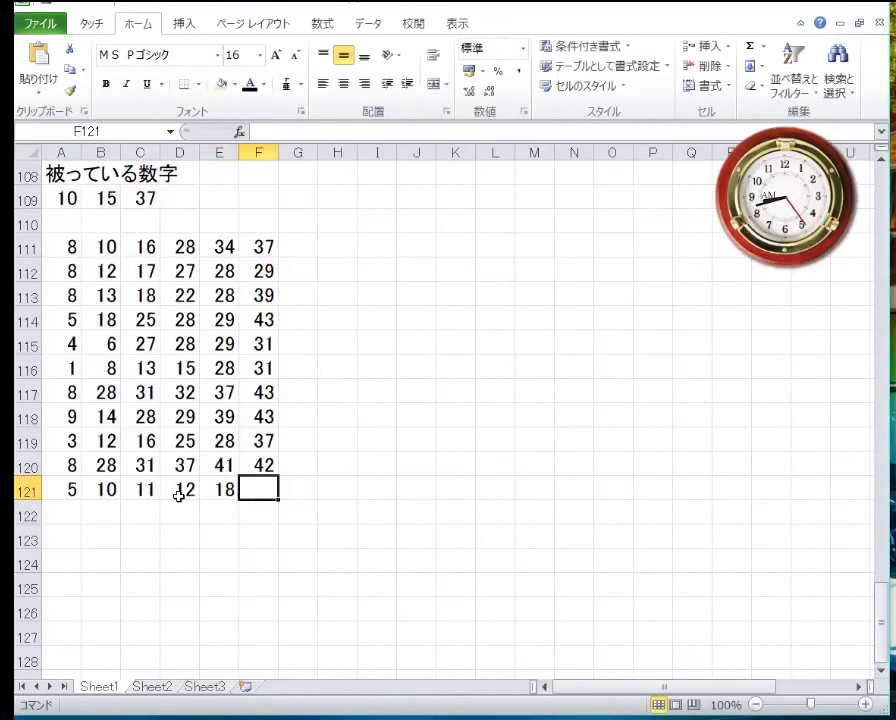
type("28")
key("Return")
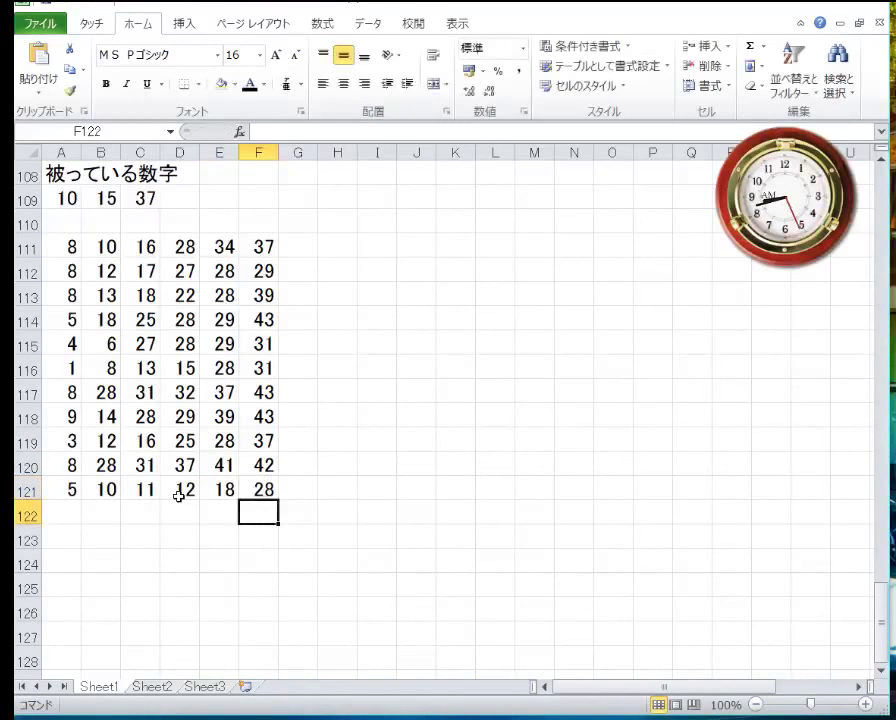
Replace the last number of the eleventh candidate row, in F121, with 25
key("Up")
type("25")
key("Return")
key("Up")
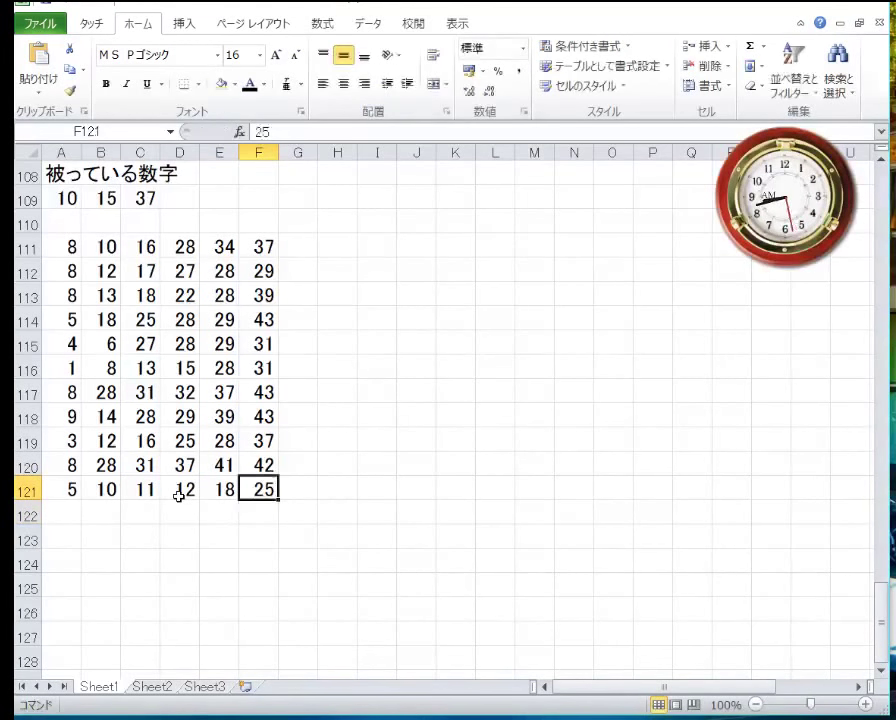
Replace the fifth number of the eleventh candidate row, in E121, with 15
key("Left")
type("15")
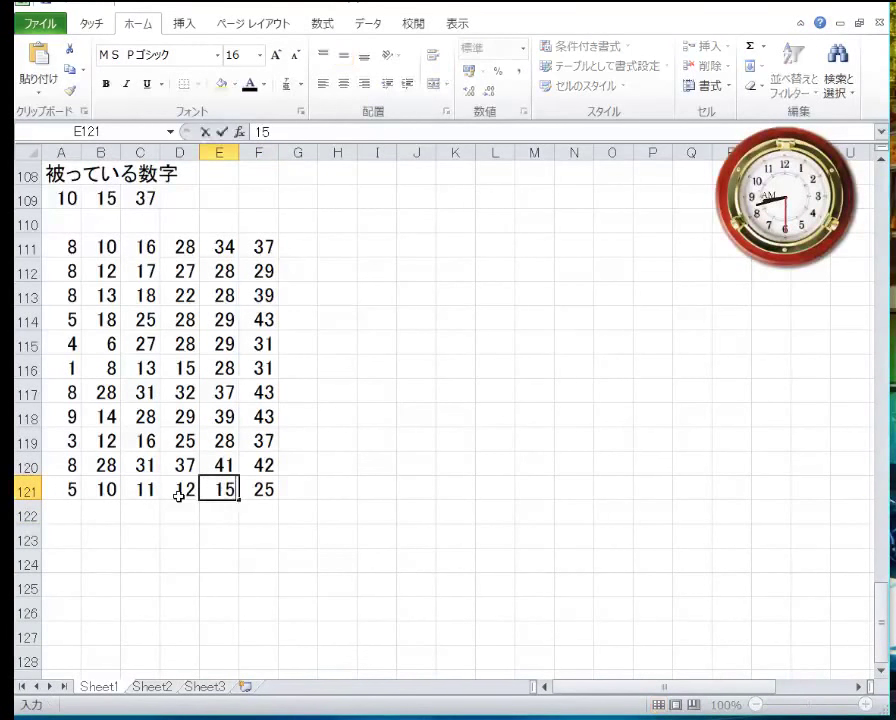
key("Return")
key("Up")
left_click(180, 499)
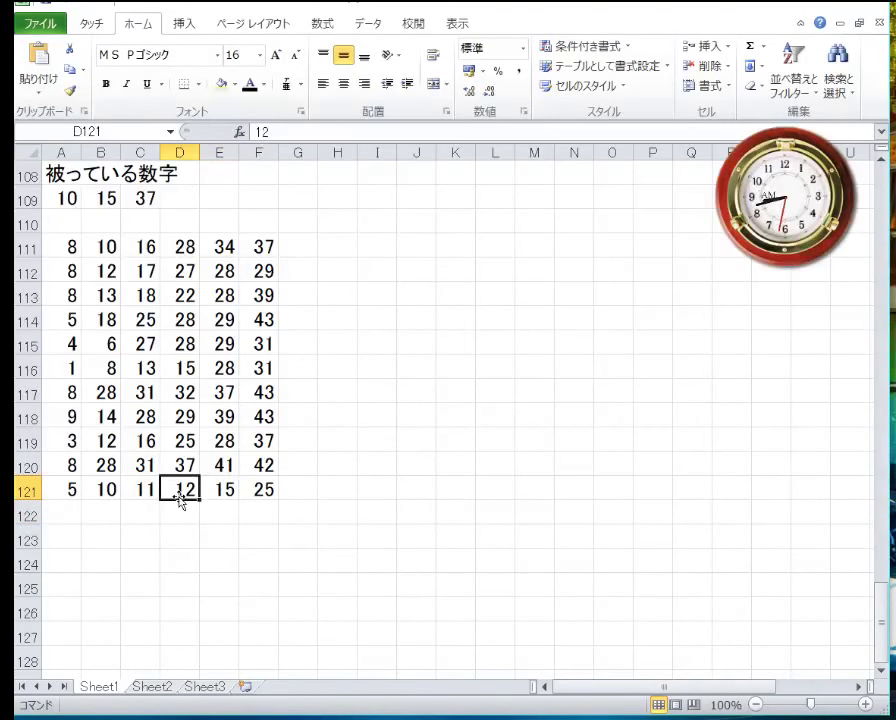
key("Down")
key("Down")
key("Down")
key("Down")
key("Down")
key("Down")
key("Down")
key("Down")
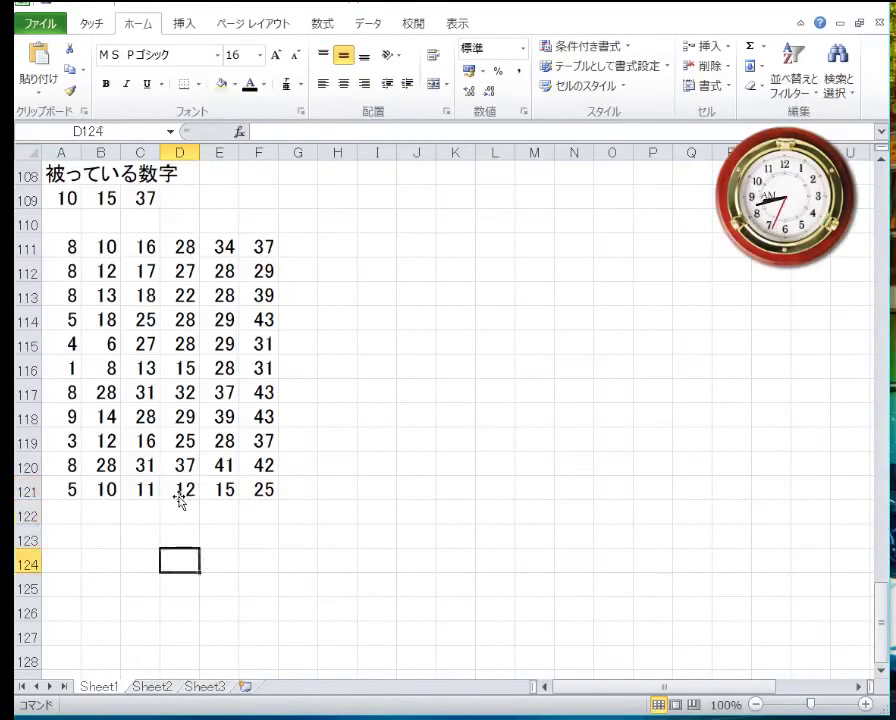
key("Up")
key("Up")
key("Up")
key("Up")
key("Up")
key("Up")
key("Up")
key("Up")
key("Up")
Replace the fourth and fifth numbers of the eleventh candidate row with 15 in D121 and 17 in E121
key("Down")
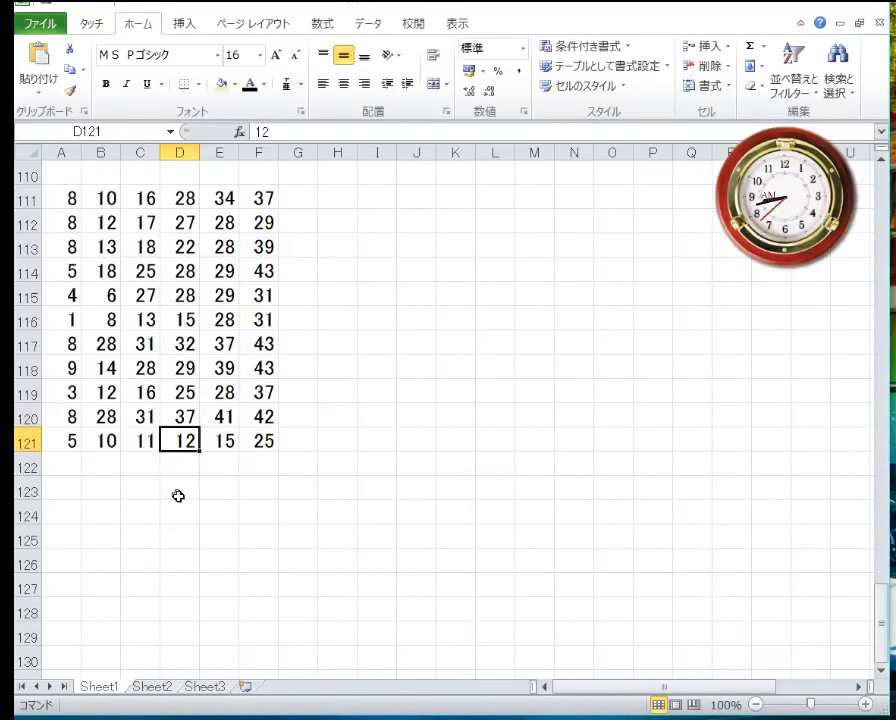
type("15")
key("Tab")
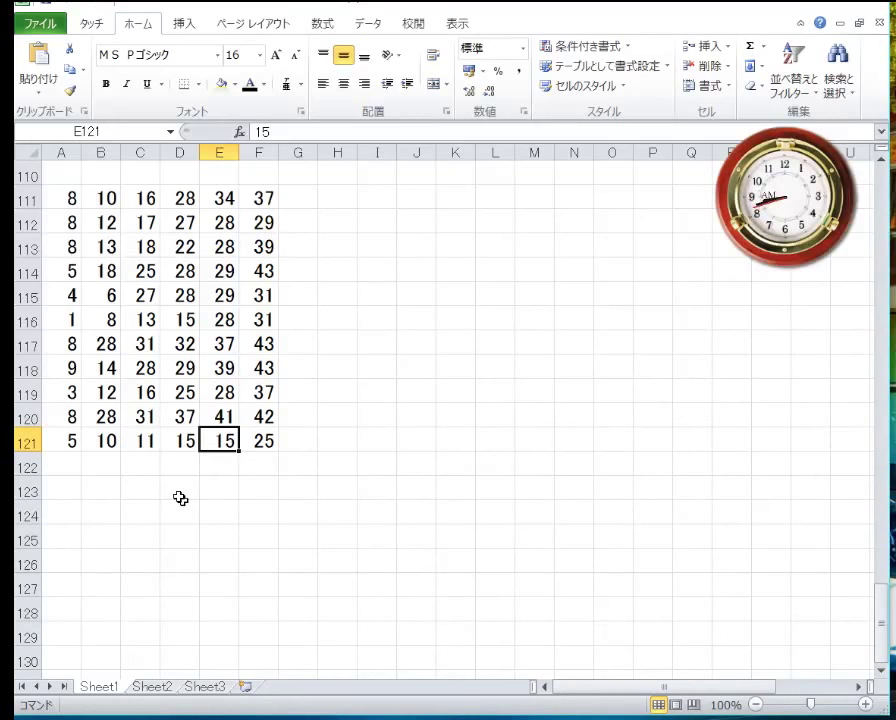
type("17")
key("Return")
key("Return")
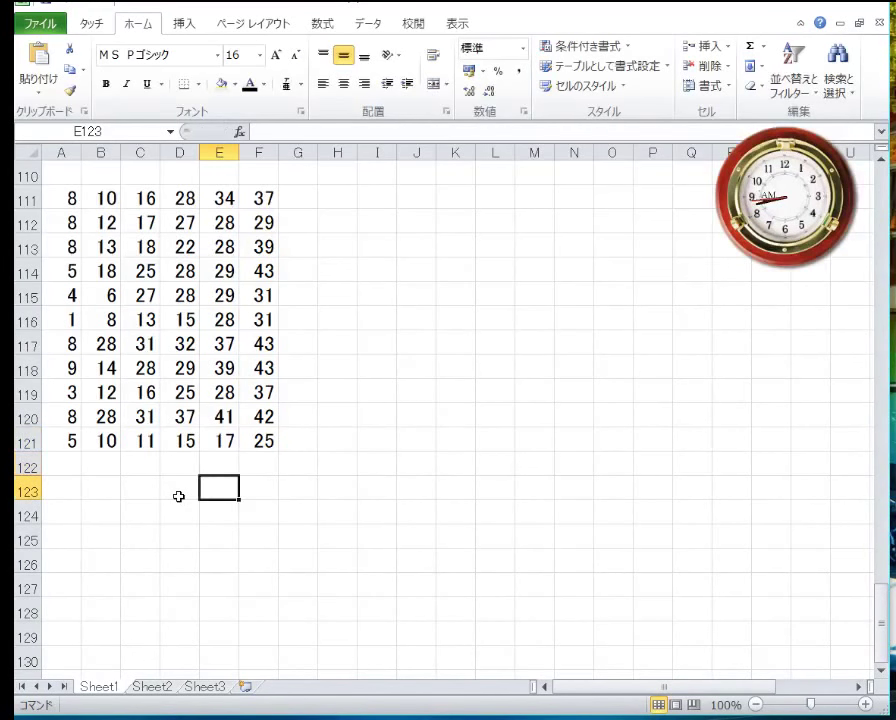
Review the six numbers of the eleventh candidate row, cell by cell across A121:F121
key("Up")
key("Left")
key("Home")
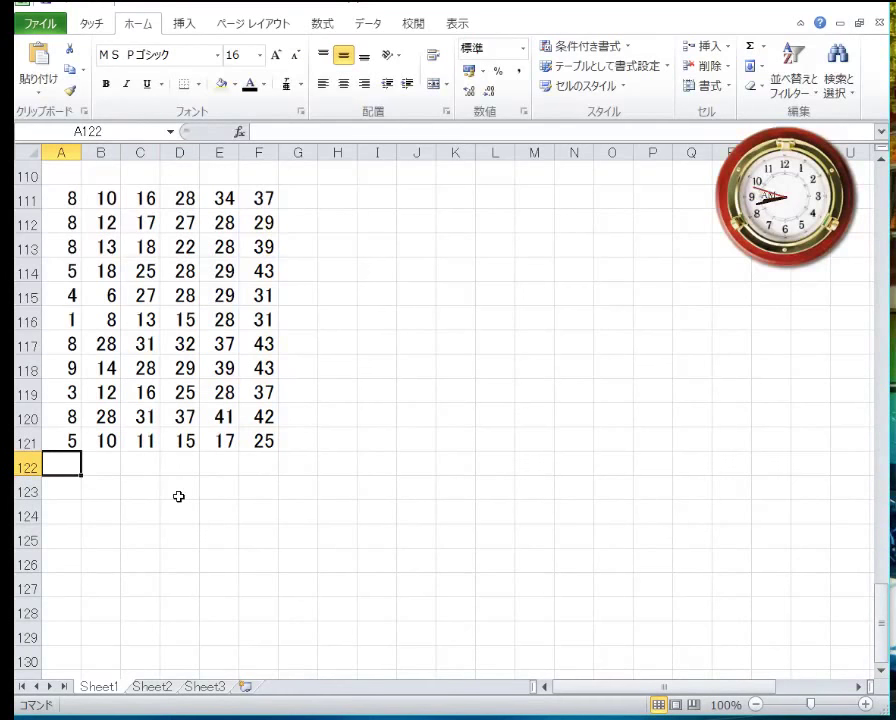
key("Up")
key("Down")
key("Up")
key("Right")
key("Right")
key("Right")
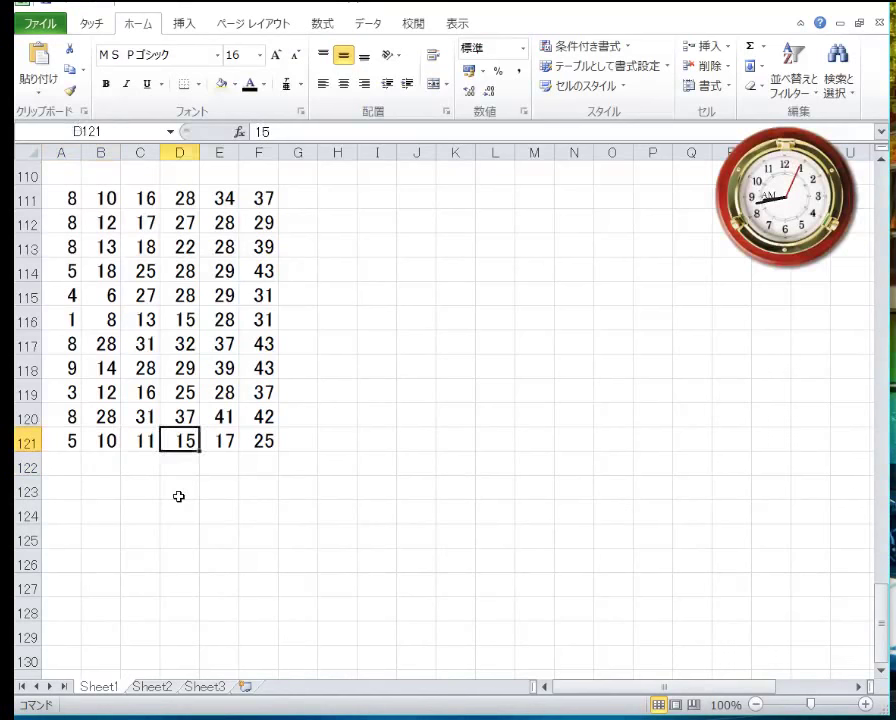
key("Right")
key("Right")
key("Left")
key("Home")
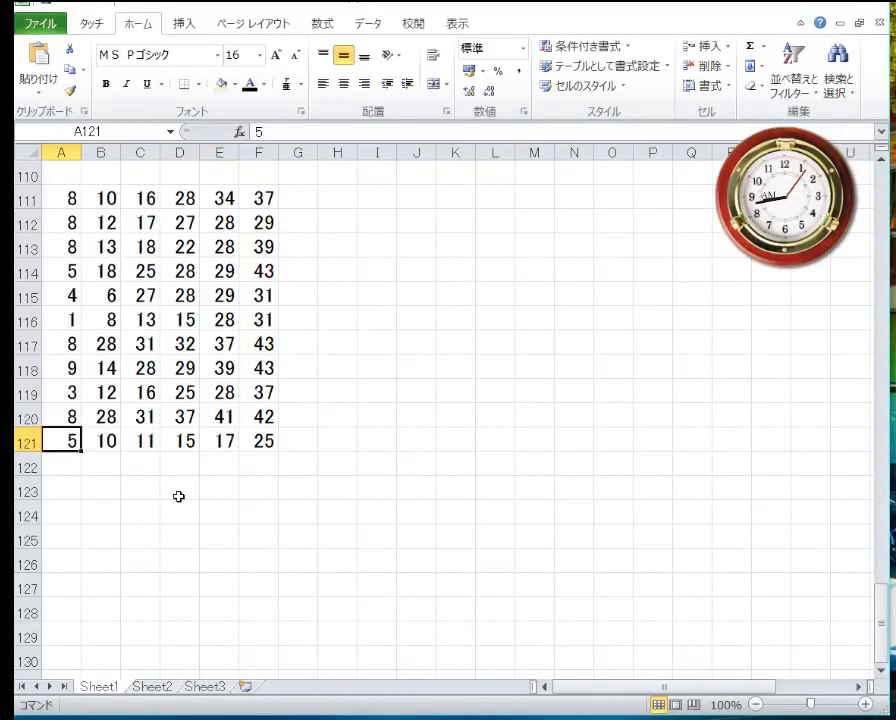
key("Right")
key("Right")
key("Right")
key("Right")
key("Right")
key("Right")
key("Right")
key("Left")
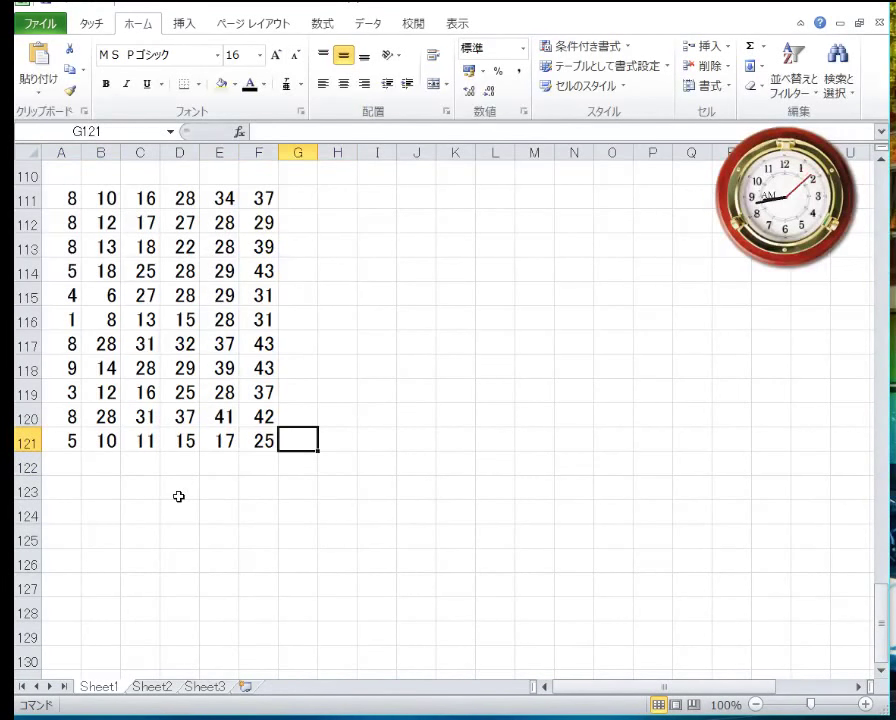
key("Left")
key("Left")
key("Left")
key("Home")
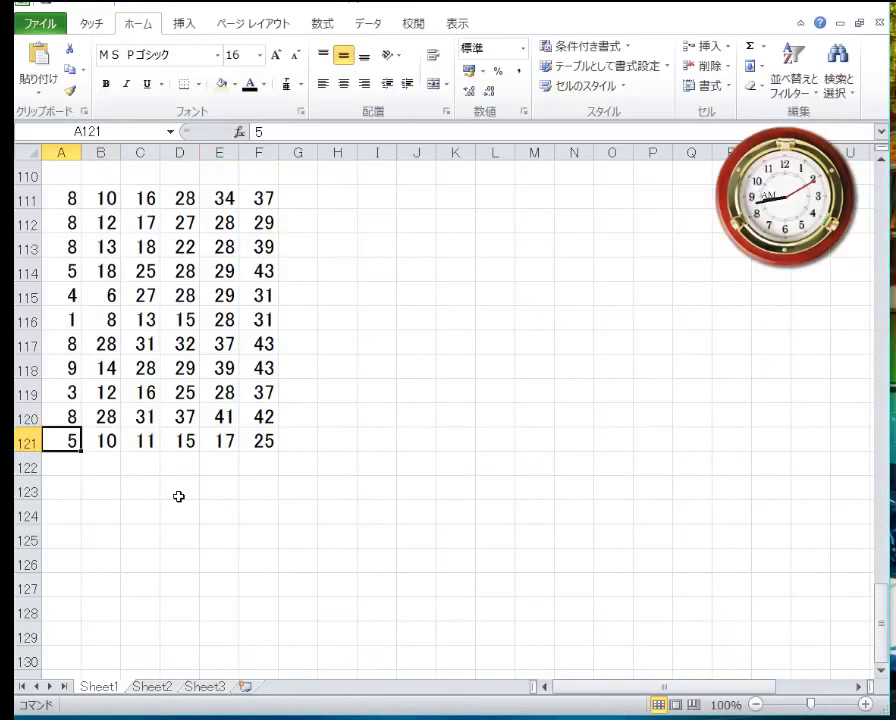
key("Right")
key("Right")
key("Right")
key("Right")
key("Right")
key("Right")
key("Left")
key("Left")
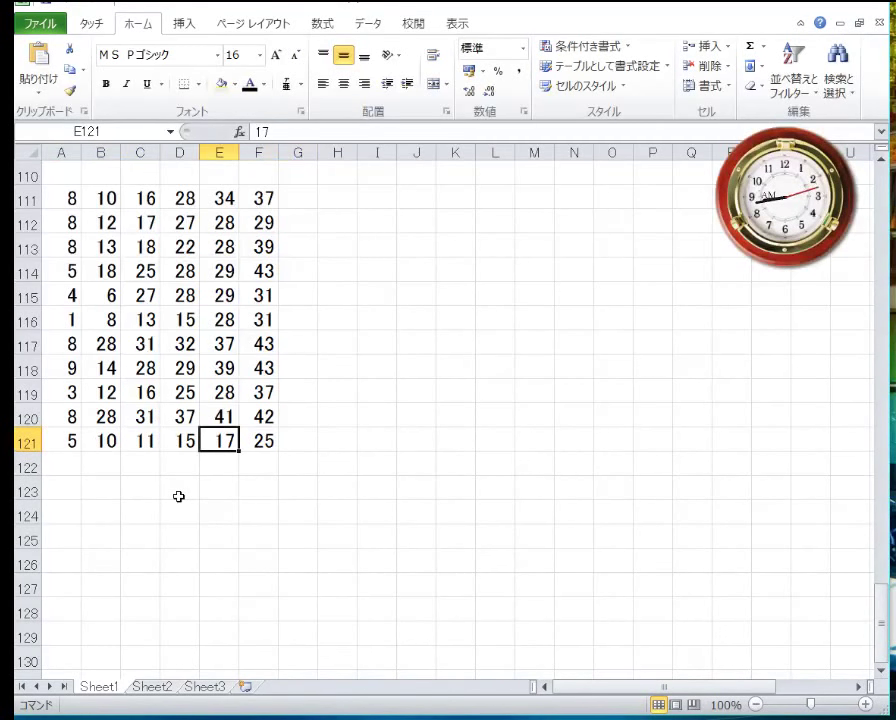
key("Left")
key("Left")
key("Left")
key("Left")
key("Right")
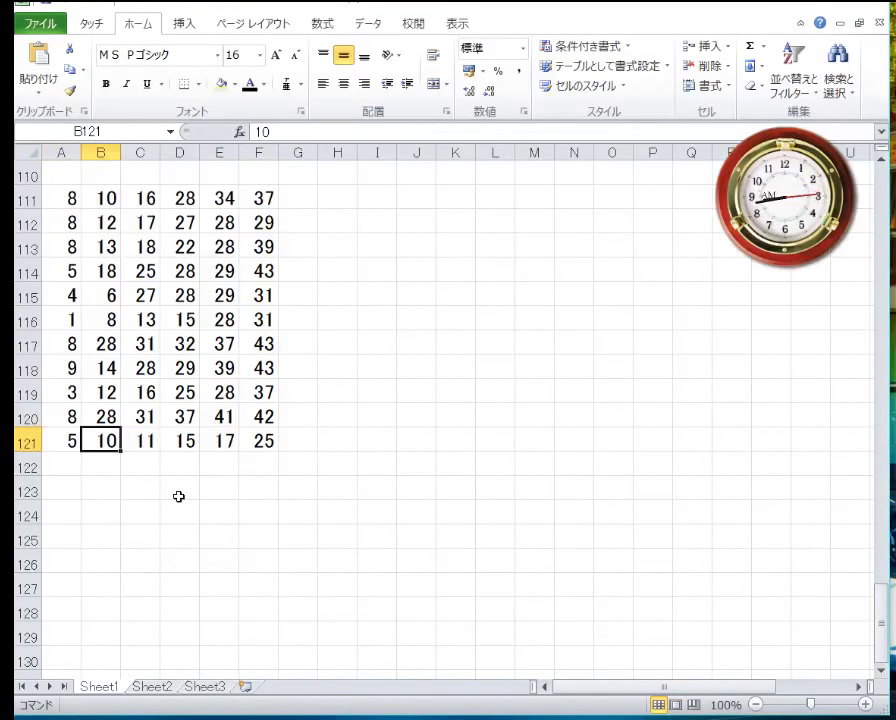
key("Right")
key("Right")
key("Right")
key("Right")
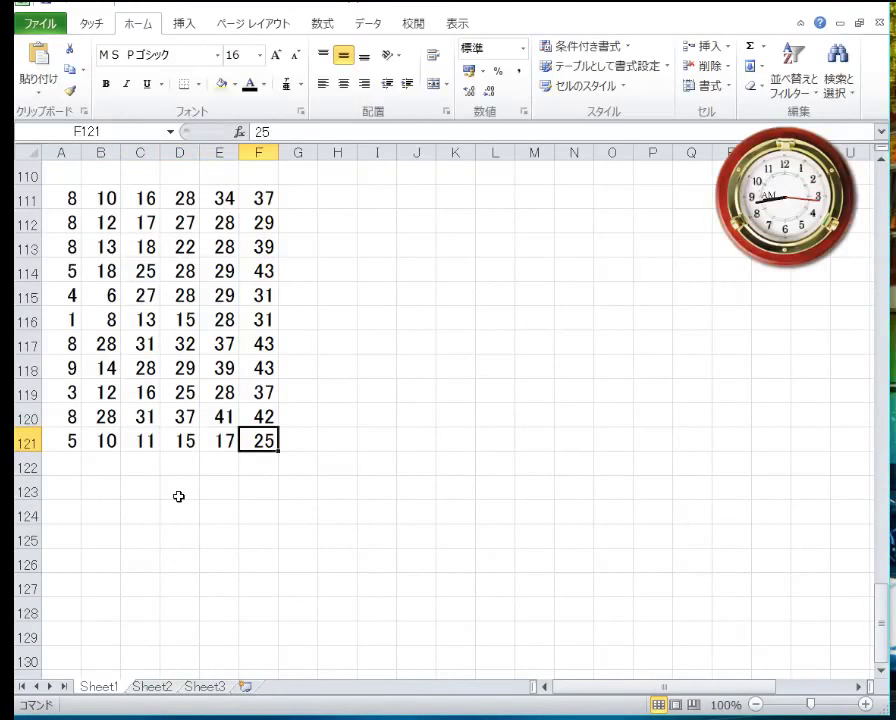
Mark the eleventh candidate row with a ● symbol in G121
key("Right")
type("maru")
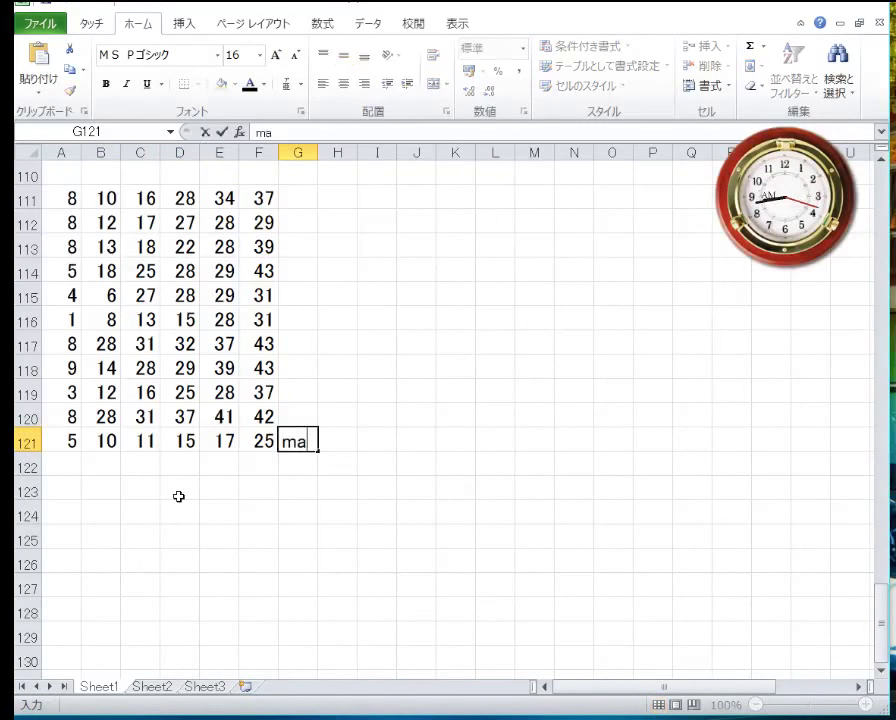
key("BackSpace")
key("BackSpace")
key("BackSpace")
key("BackSpace")
key("Zenkaku_Hankaku")
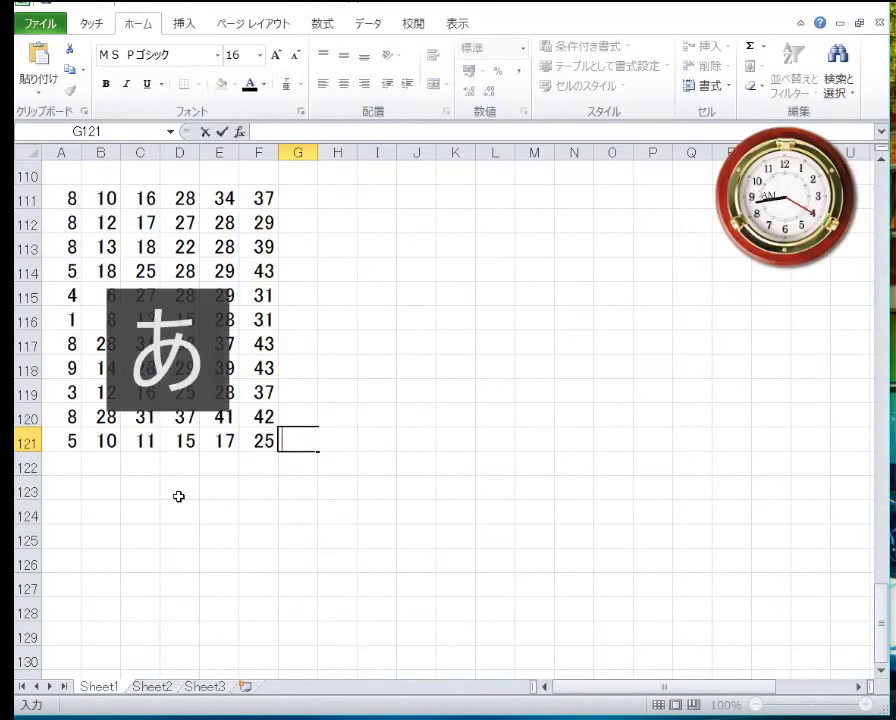
type("maru")
key("space")
key("Return")
key("Return")
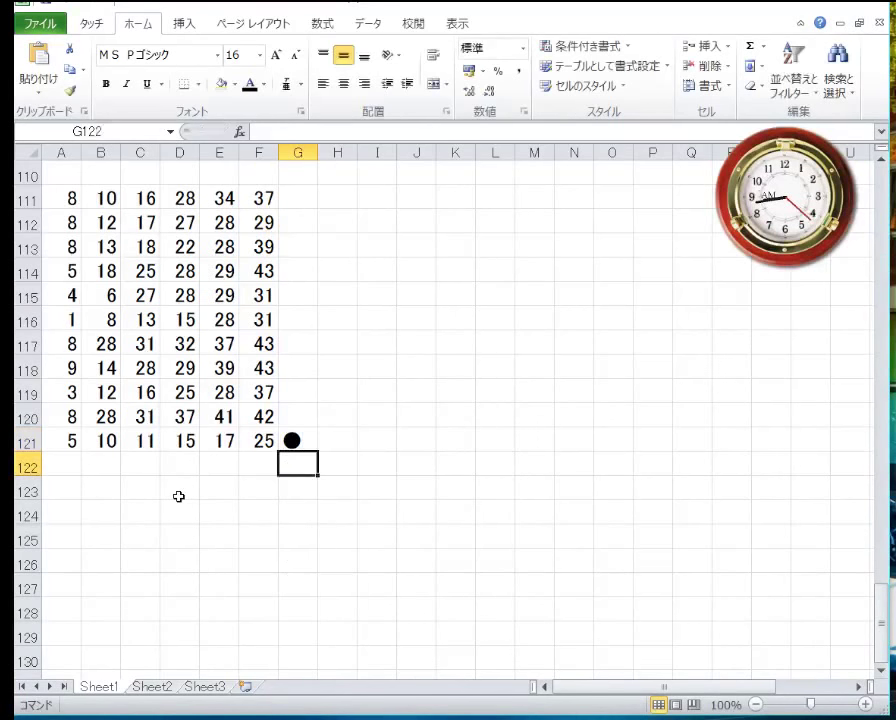
key("Zenkaku_Hankaku")
Review the earlier candidate rows from row 120 up to row 111 to find another row worth marking
key("Up")
key("Left")
key("Up")
key("Up")
key("Up")
key("Up")
key("Up")
key("Up")
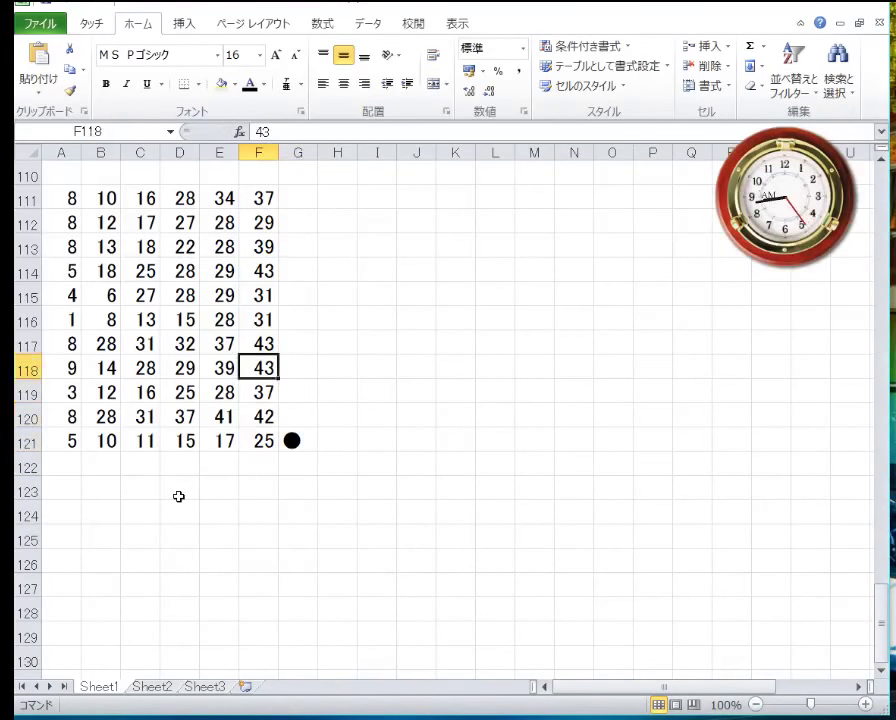
key("Up")
key("Up")
key("Up")
key("Up")
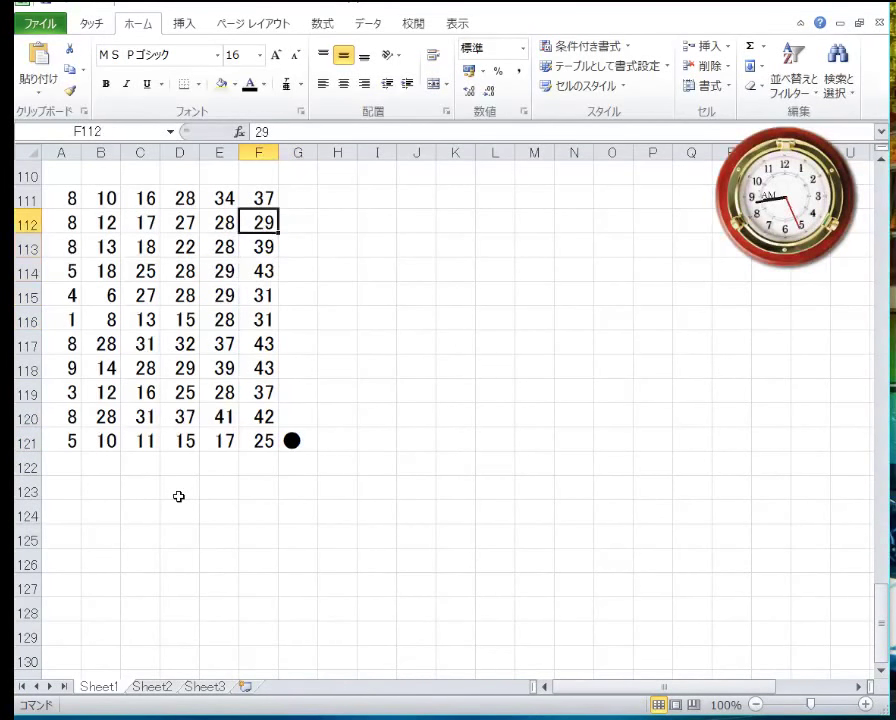
key("Down")
key("Down")
key("Down")
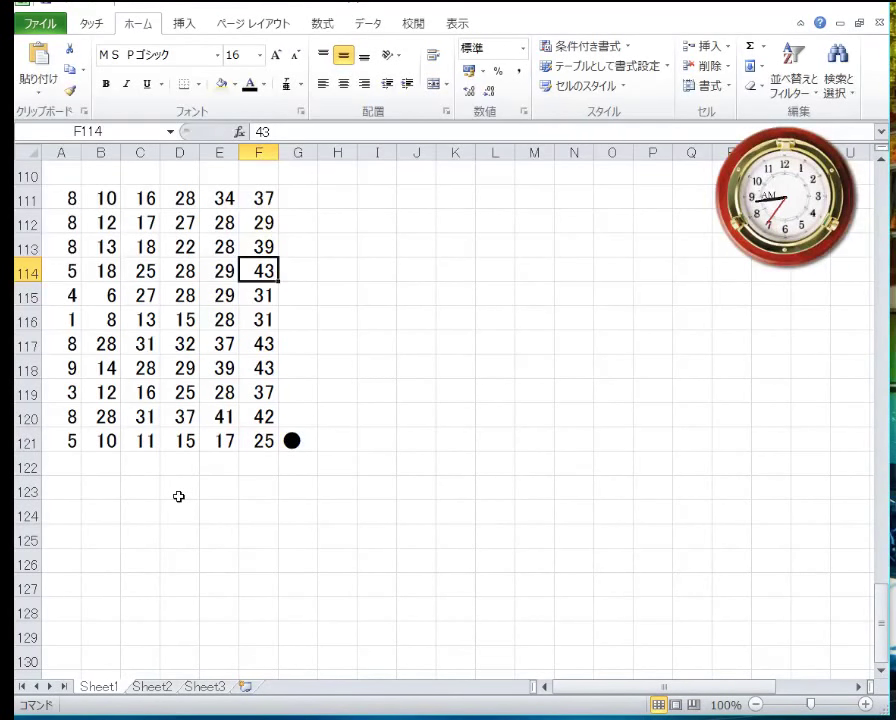
key("Up")
key("Up")
key("Up")
Go down the candidate rows from row 111 and examine the numbers of the seventh one in row 117
key("Right")
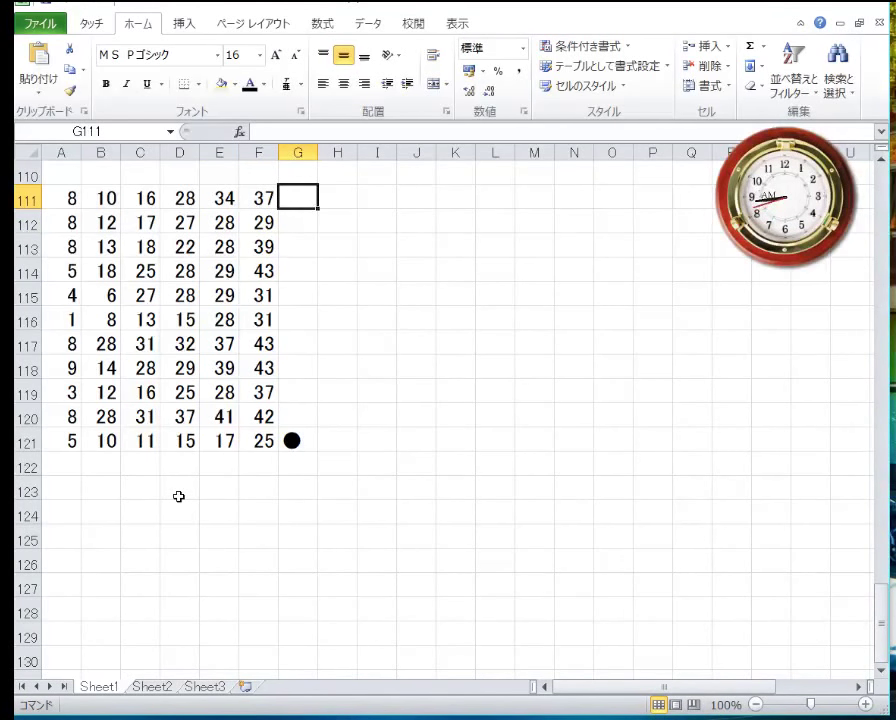
key("Down")
key("Down")
key("Down")
key("Down")
key("Down")
key("Down")
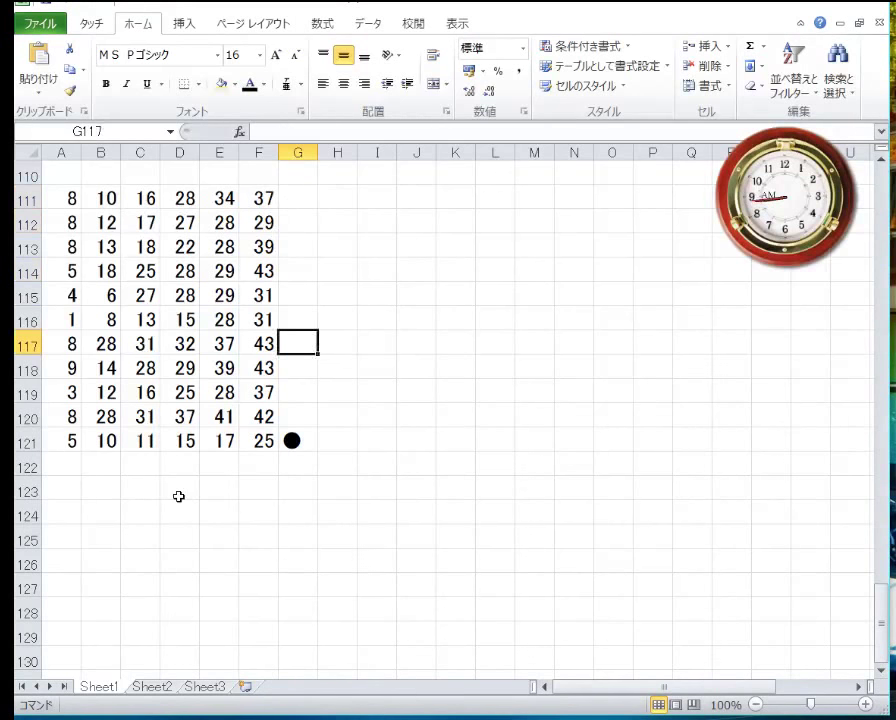
key("Left")
key("Left")
key("Left")
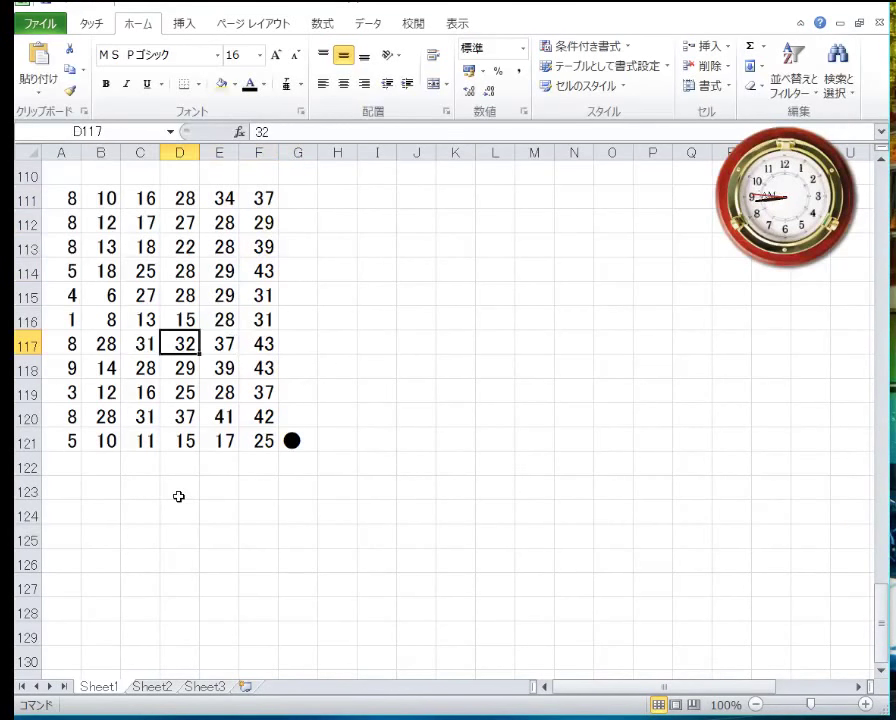
key("Left")
key("Right")
key("Right")
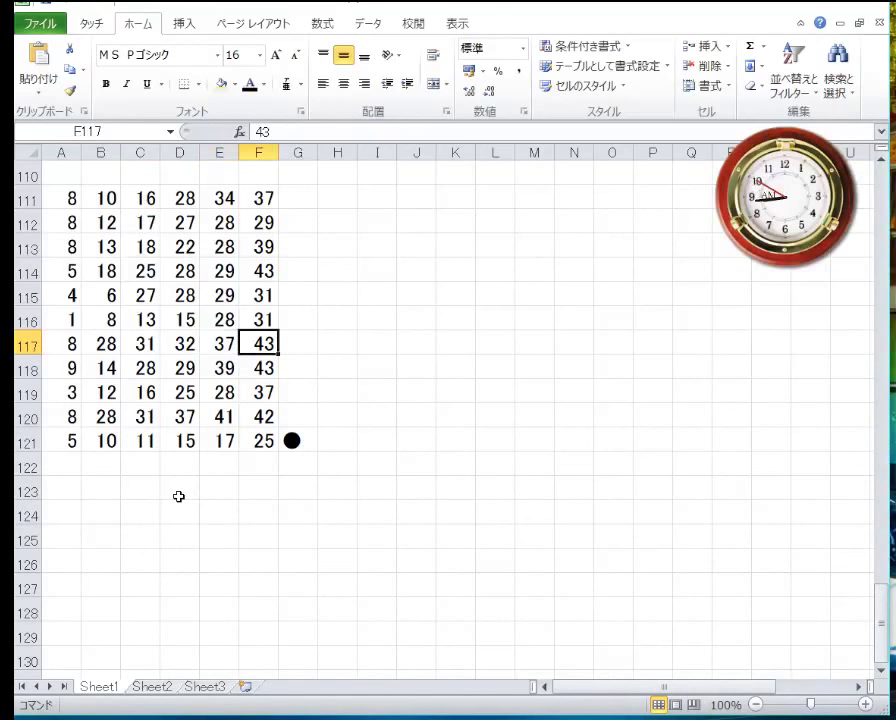
Mark the seventh candidate row with a ● symbol in G117
key("Right")
type("maru")
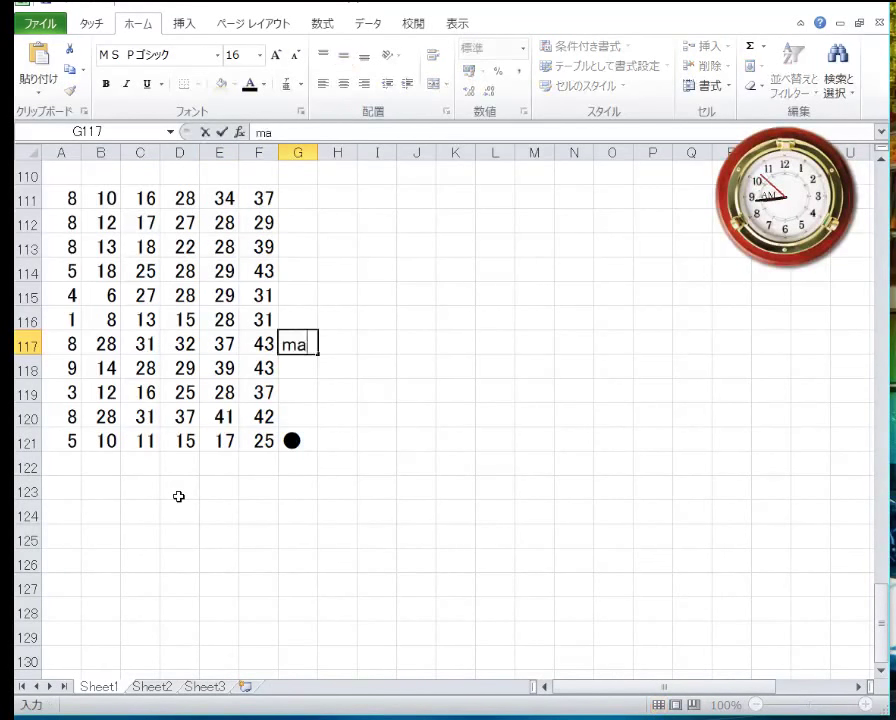
key("BackSpace")
key("BackSpace")
key("BackSpace")
key("BackSpace")
key("Zenkaku_Hankaku")
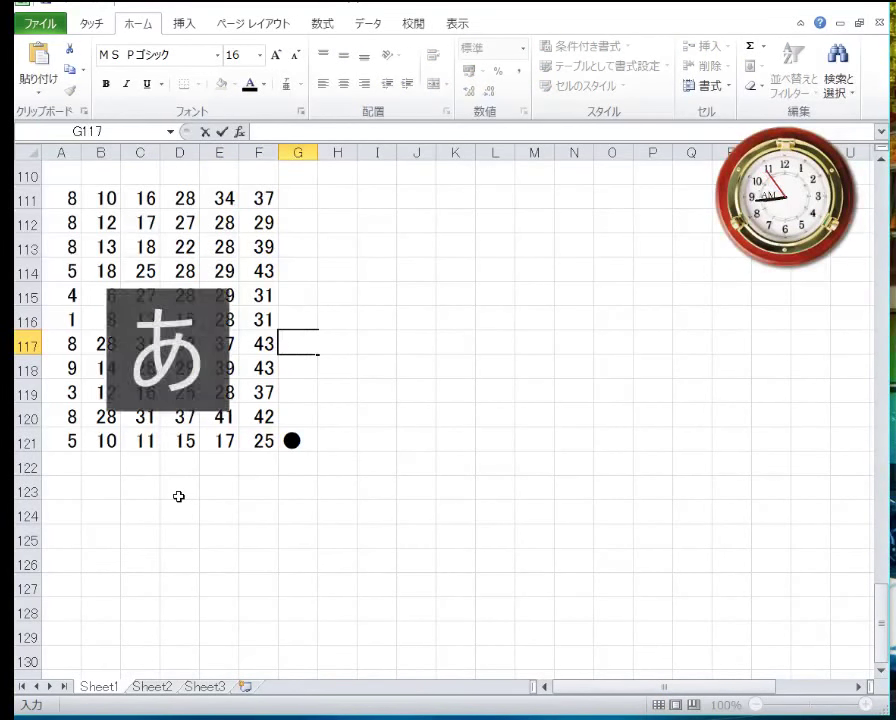
type("maru")
key("space")
key("Return")
key("Return")
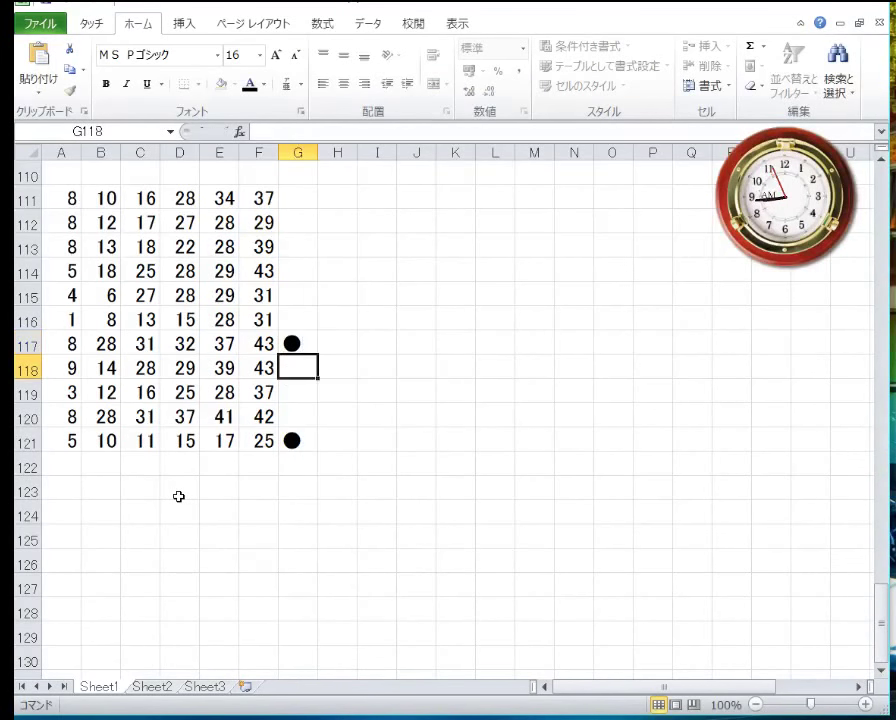
key("Up")
key("Zenkaku_Hankaku")
Start the twelfth candidate row with 8, 25, 28 and 31 in A122:D122
key("Left")
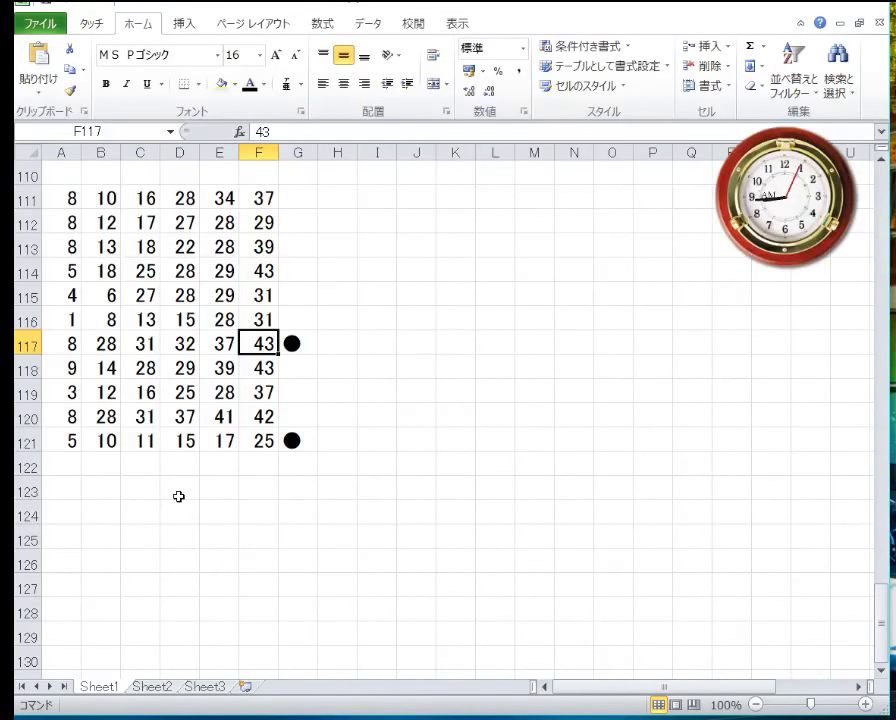
key("Left")
key("Left")
key("Left")
key("Left")
key("Left")
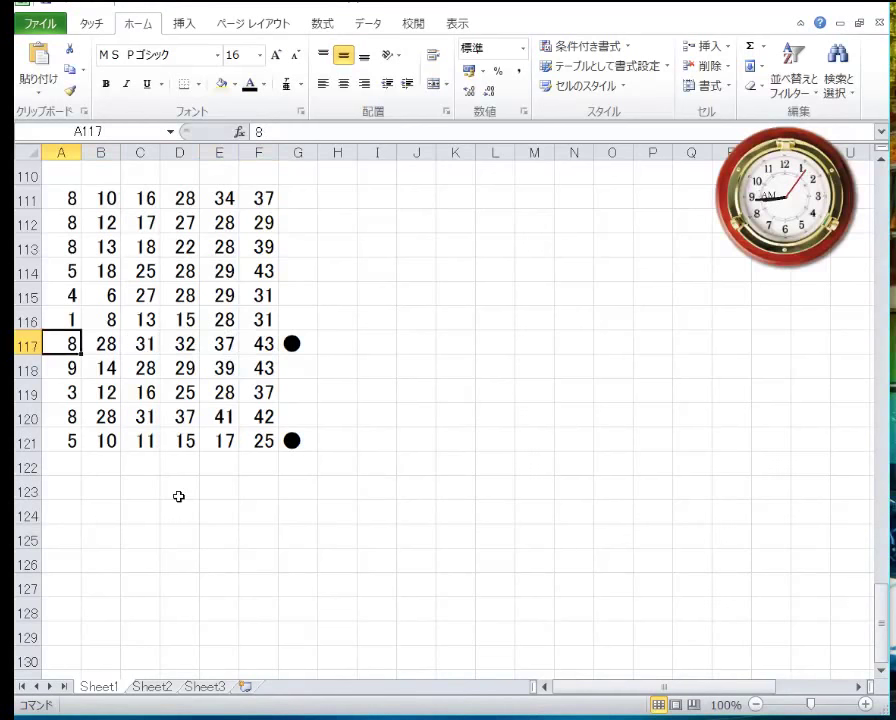
key("Down")
key("Down")
key("Down")
key("Down")
key("Down")
key("Down")
key("Up")
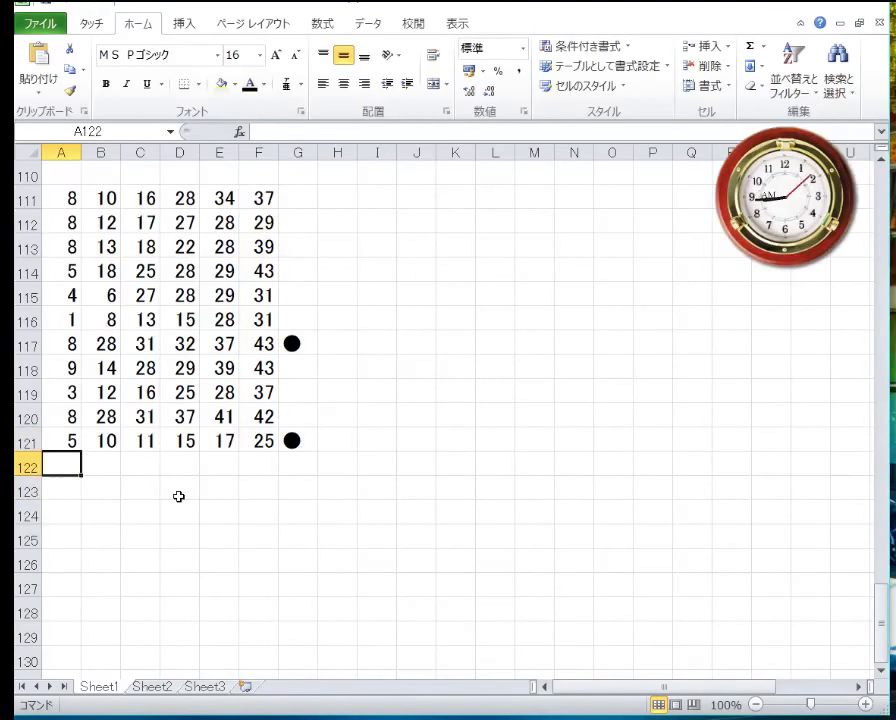
type("8")
key("Tab")
type("25")
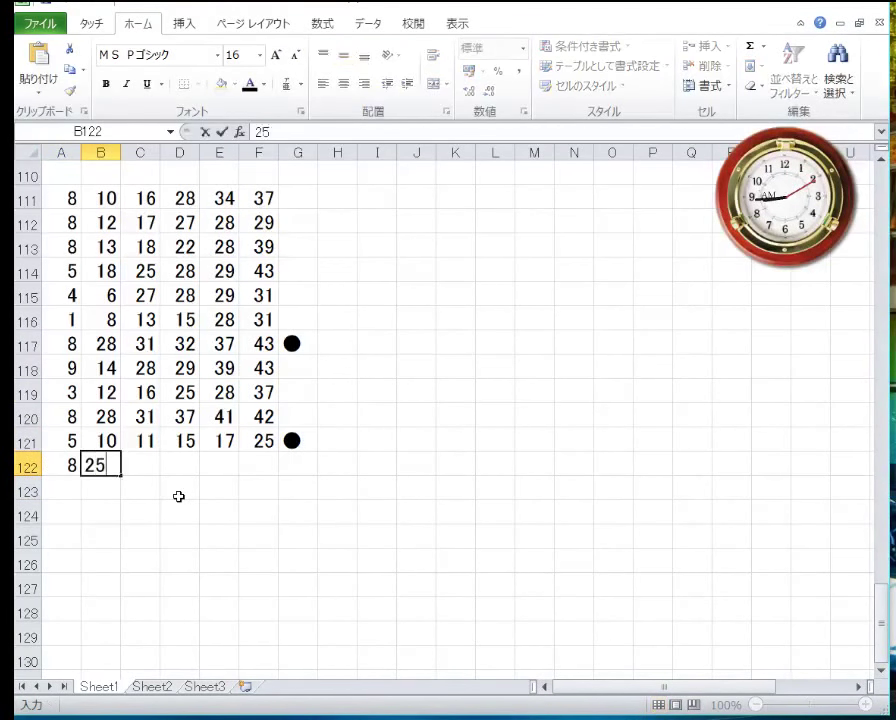
key("Tab")
type("28")
key("Tab")
type("31")
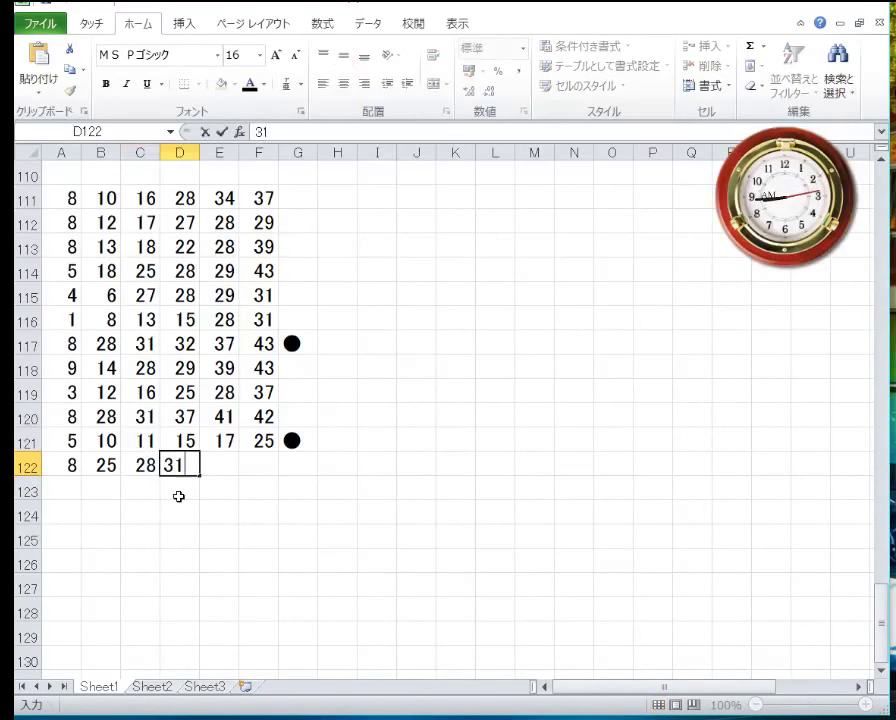
Complete the twelfth candidate row with 37 in E122 and 43 in F122
key("Tab")
type("37")
key("Tab")
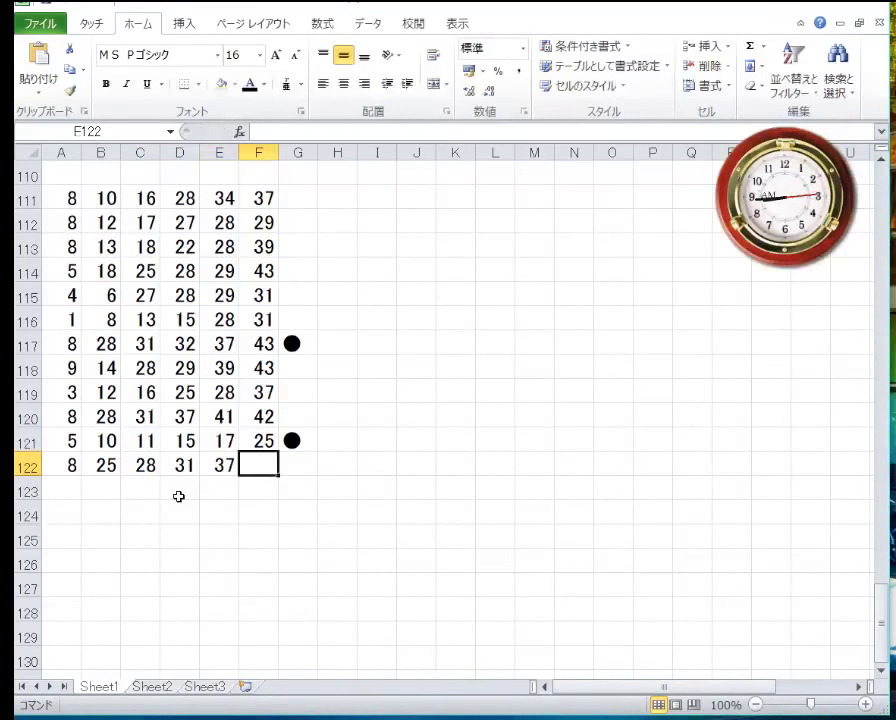
type("42")
key("BackSpace")
type("3")
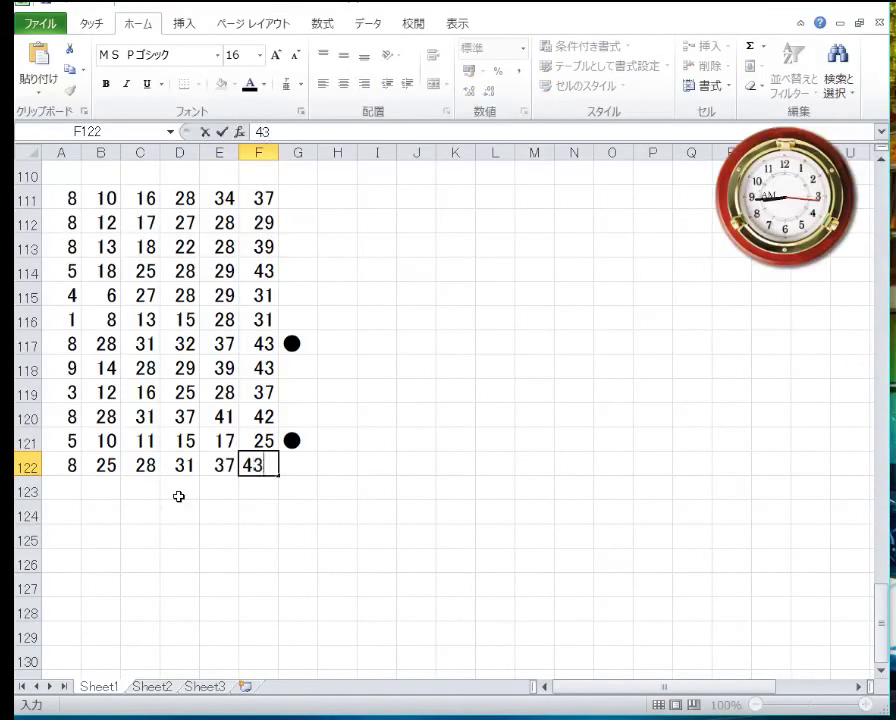
key("ctrl+Return")
Clear the ● mark from G117 beside the seventh candidate row
key("Up")
key("Up")
key("Up")
key("Right")
key("Up")
key("Up")
key("BackSpace")
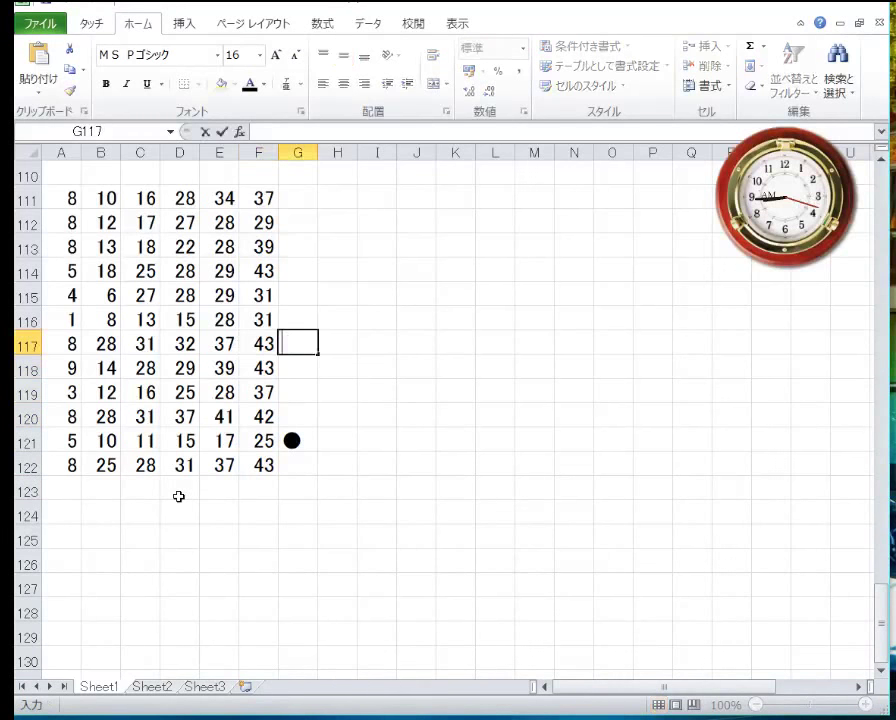
key("Return")
Mark the twelfth candidate row with a ● symbol in G122
key("Down")
key("Down")
key("Down")
key("Down")
key("Zenkaku_Hankaku")
type("maru")
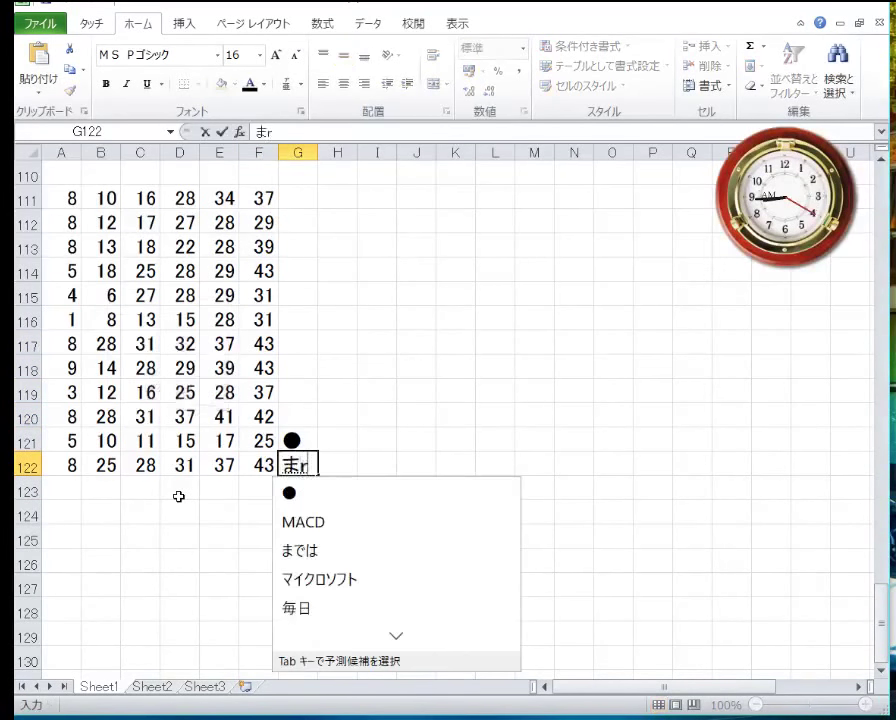
key("space")
key("Return")
key("Return")
key("Zenkaku_Hankaku")
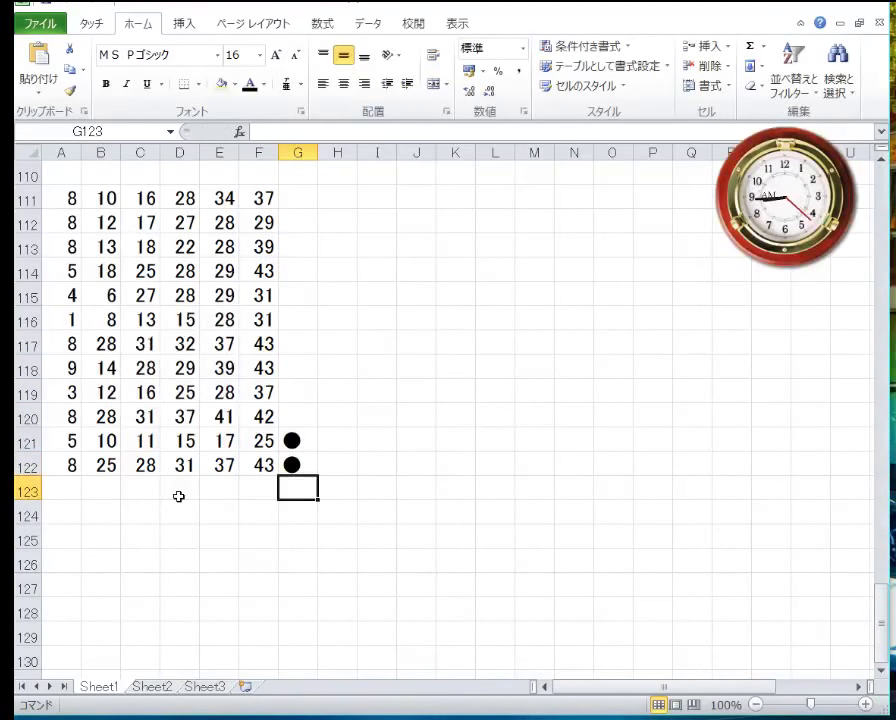